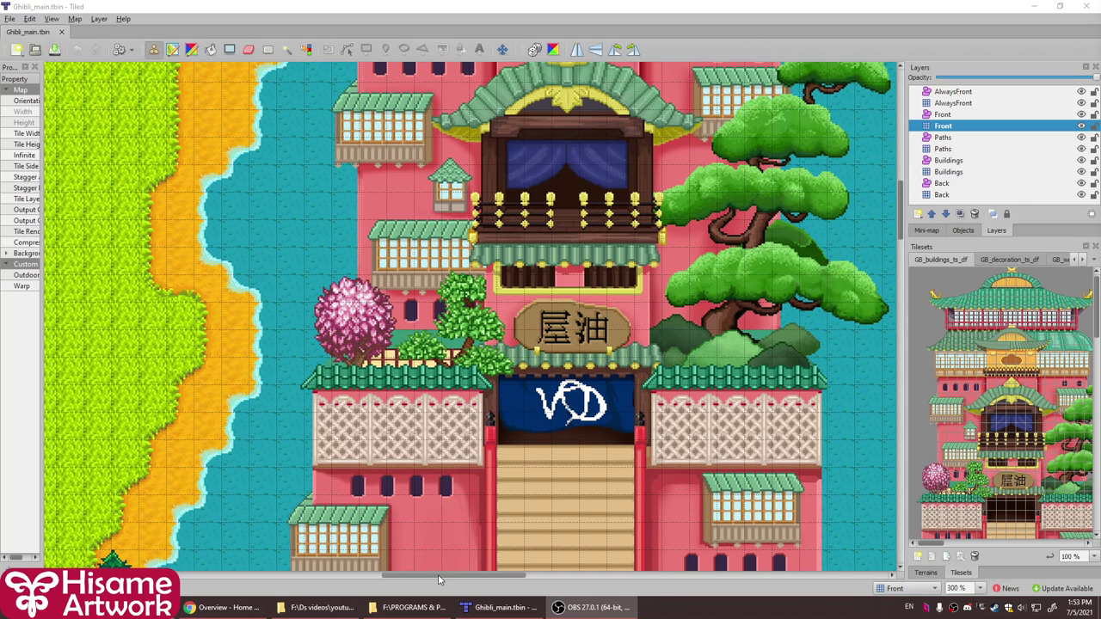
Open GB_buildings_ts_df for editing, select the first banner's top-left tile, and open its animation editor
click(438, 577)
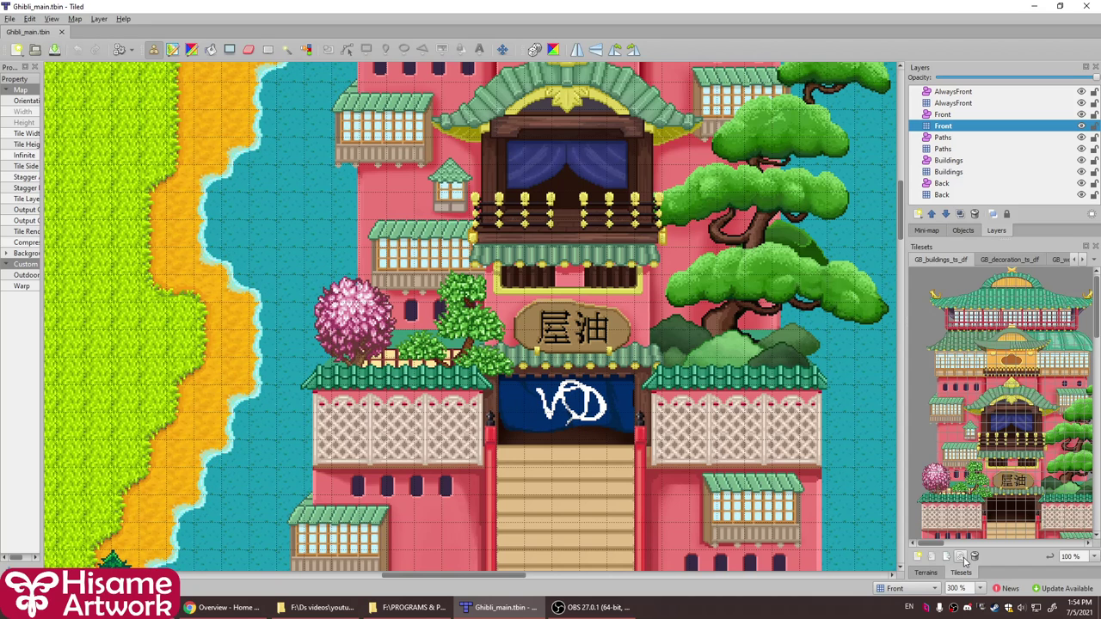
click(963, 558)
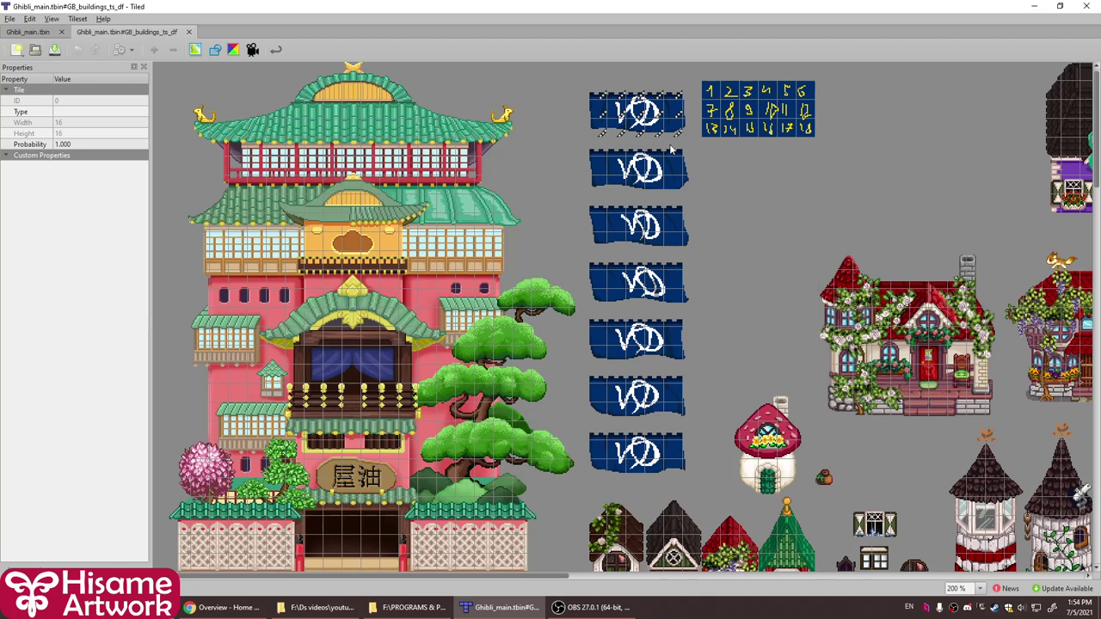
click(604, 95)
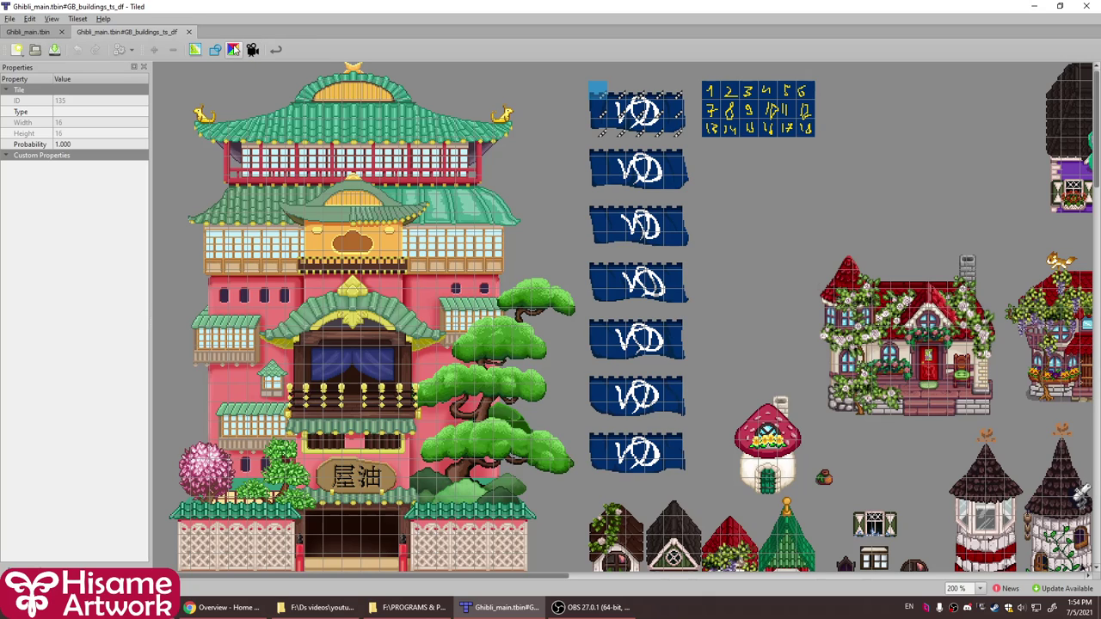
click(253, 49)
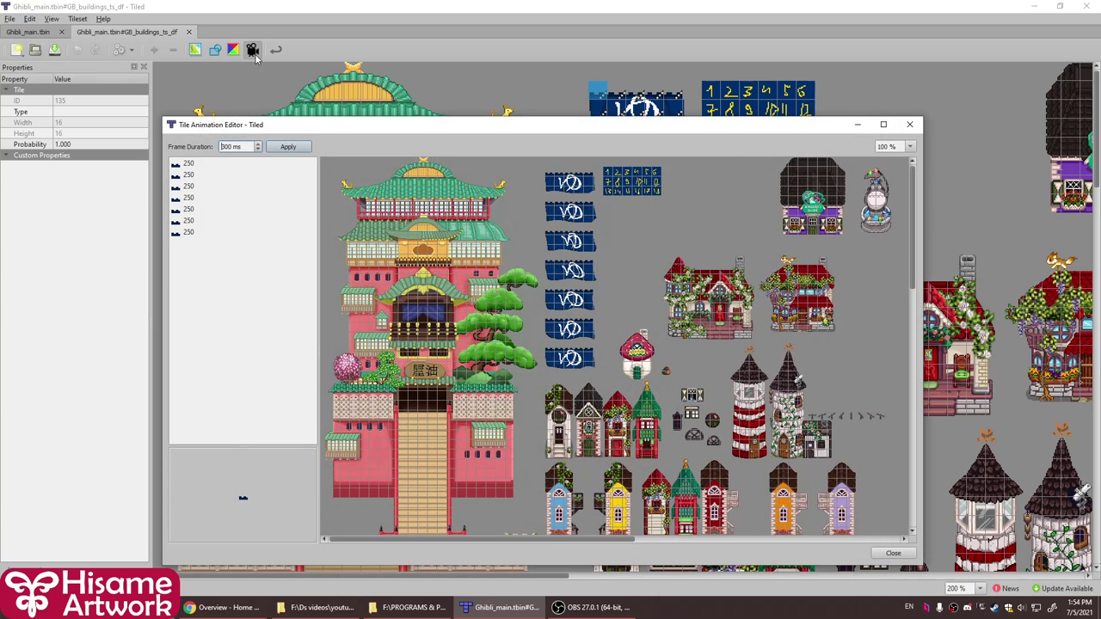
Change the banner animation's first frame from 250 ms to 300 ms and close the editor
drag(606, 132, 637, 121)
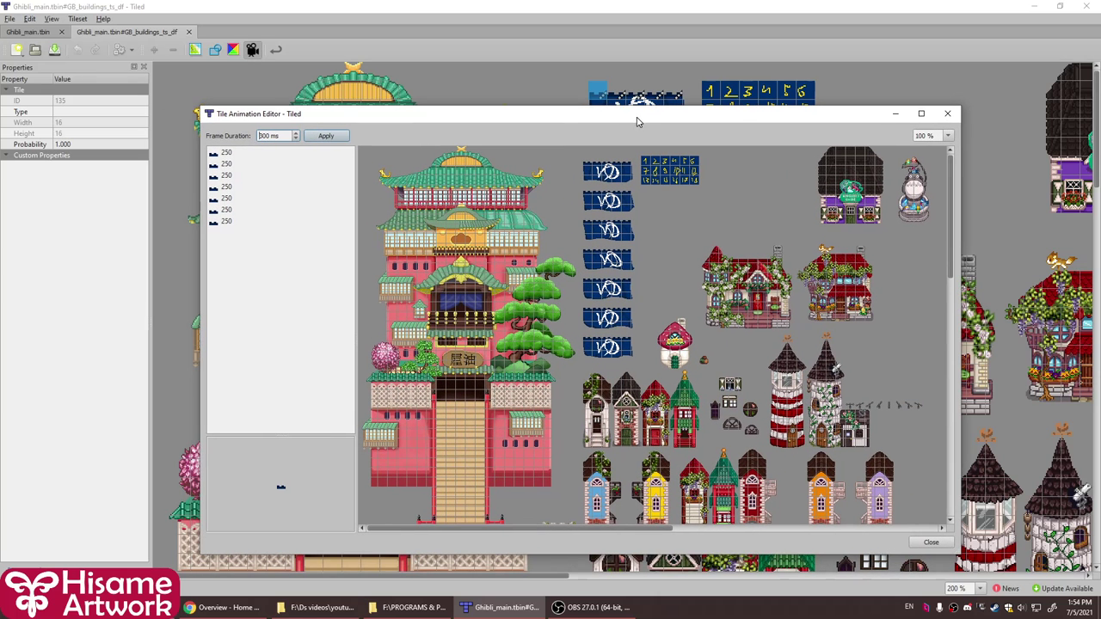
click(238, 153)
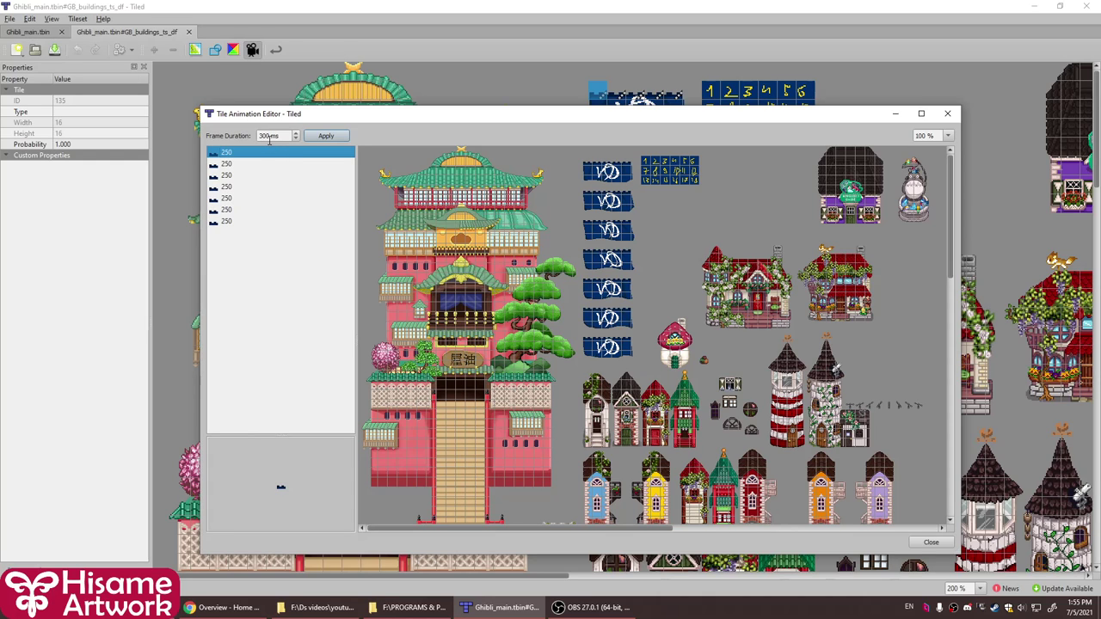
click(326, 136)
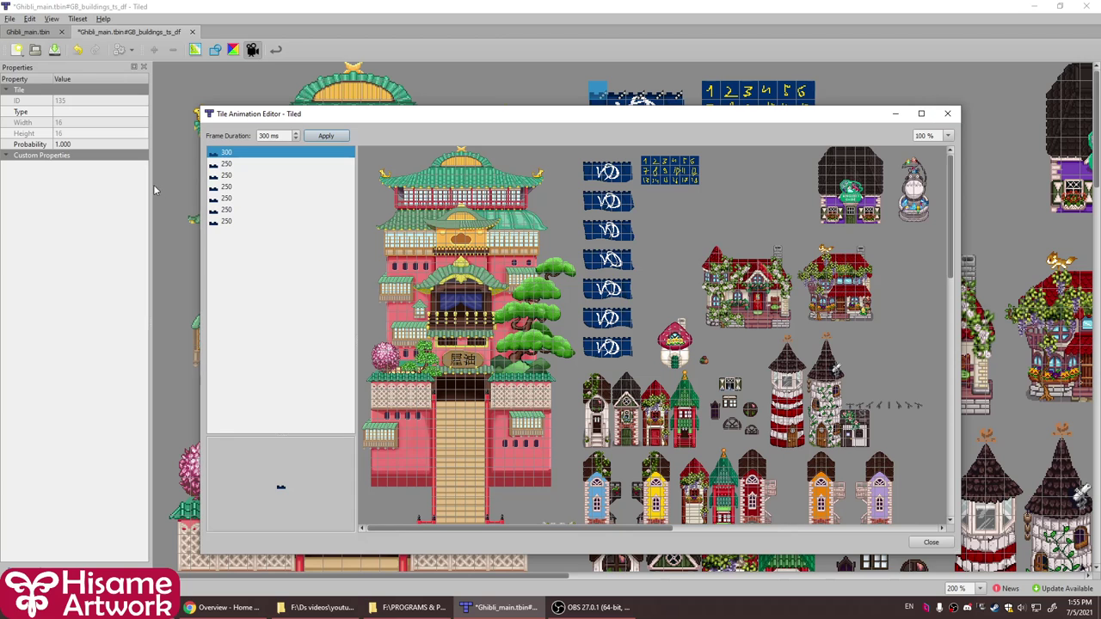
click(950, 114)
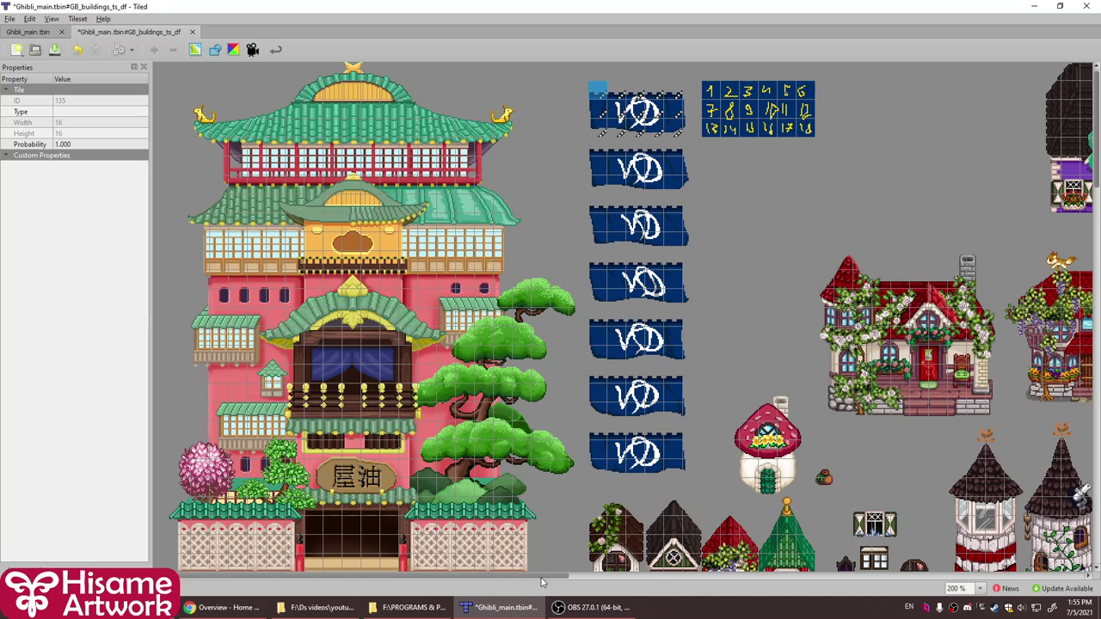
drag(542, 583, 648, 579)
Zoom the buildings tileset and select the first small windmill-blade tile beside the stone towers
ctrl+scroll(620, 324, down, 1)
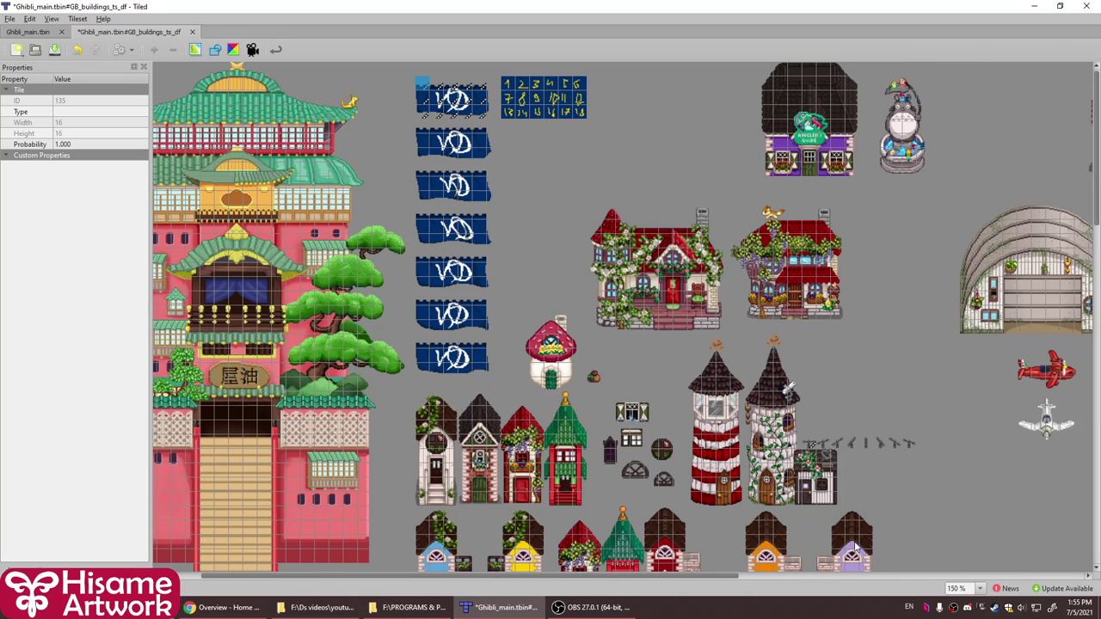
ctrl+scroll(948, 464, up, 2)
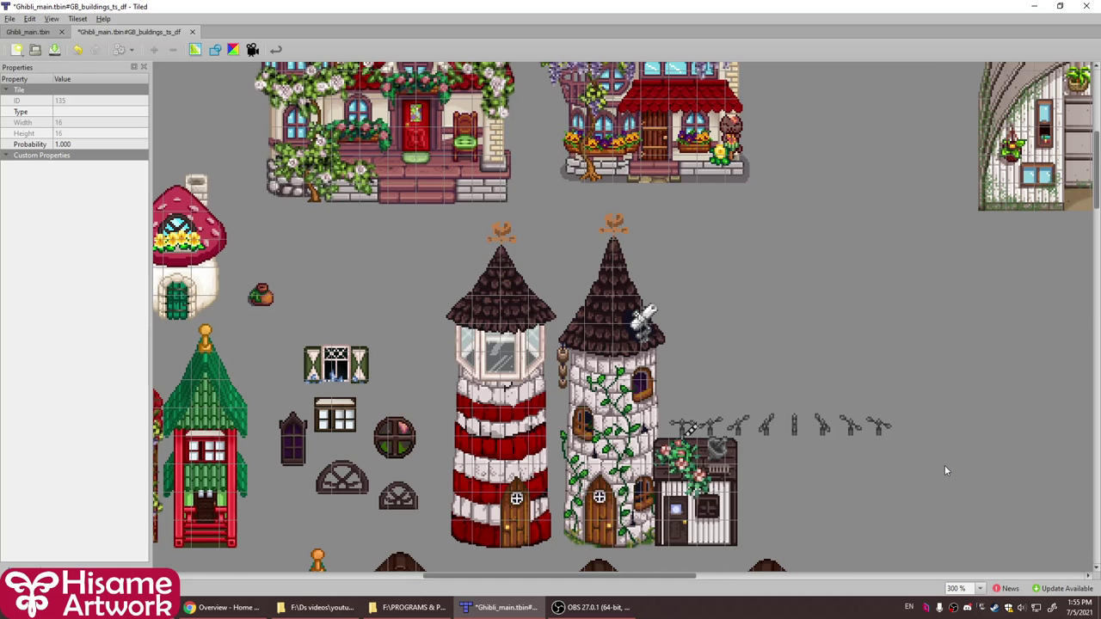
ctrl+scroll(751, 433, up, 2)
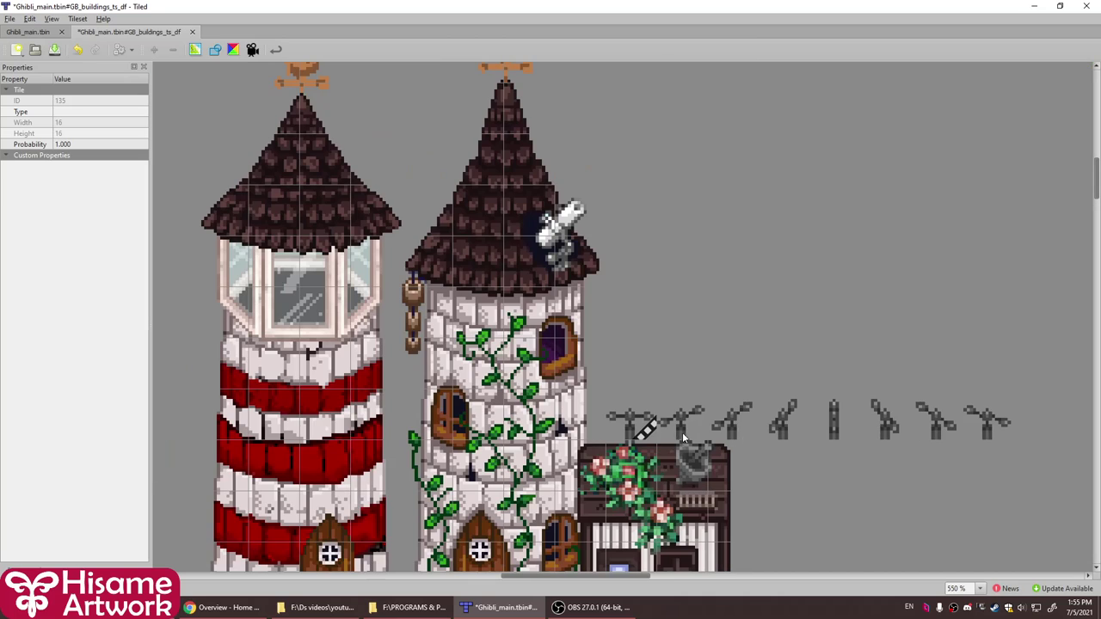
click(632, 427)
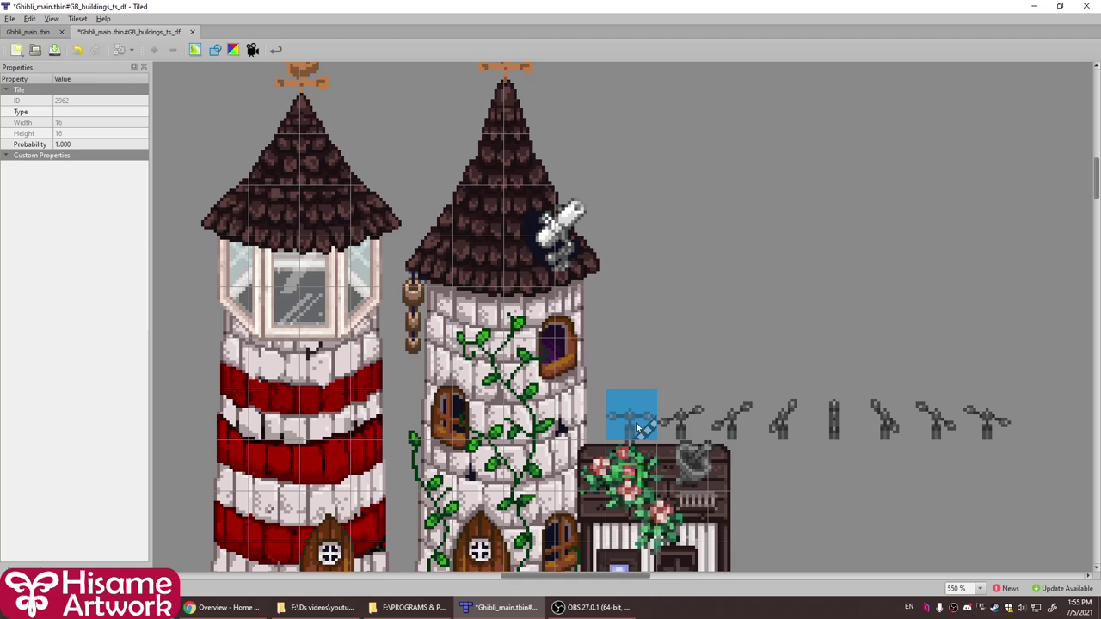
ctrl+scroll(713, 421, down, 4)
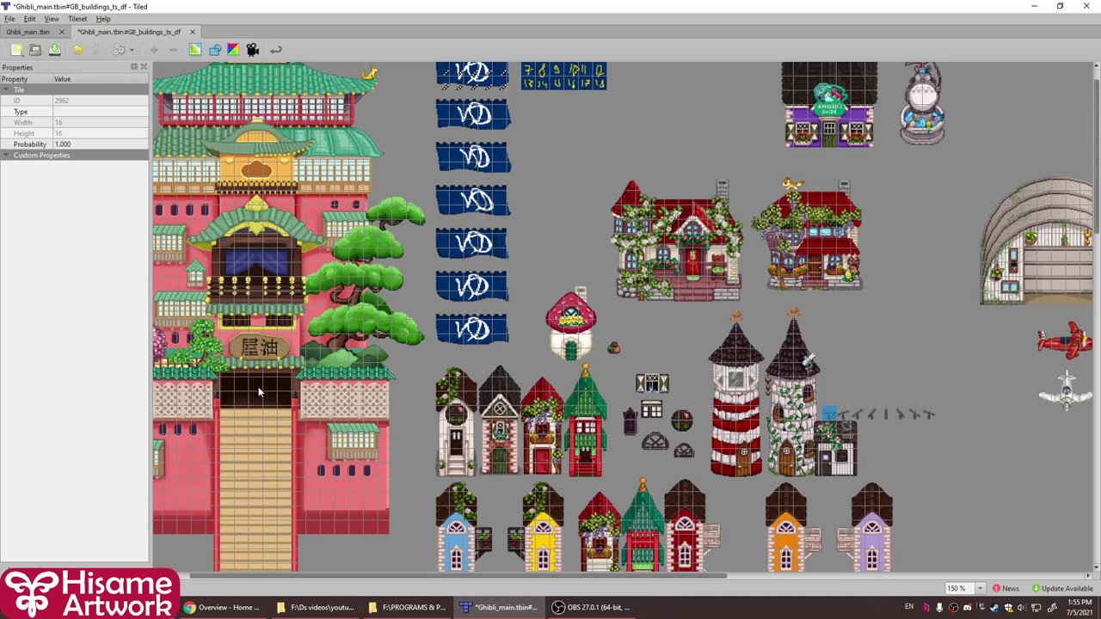
ctrl+scroll(1032, 440, up, 3)
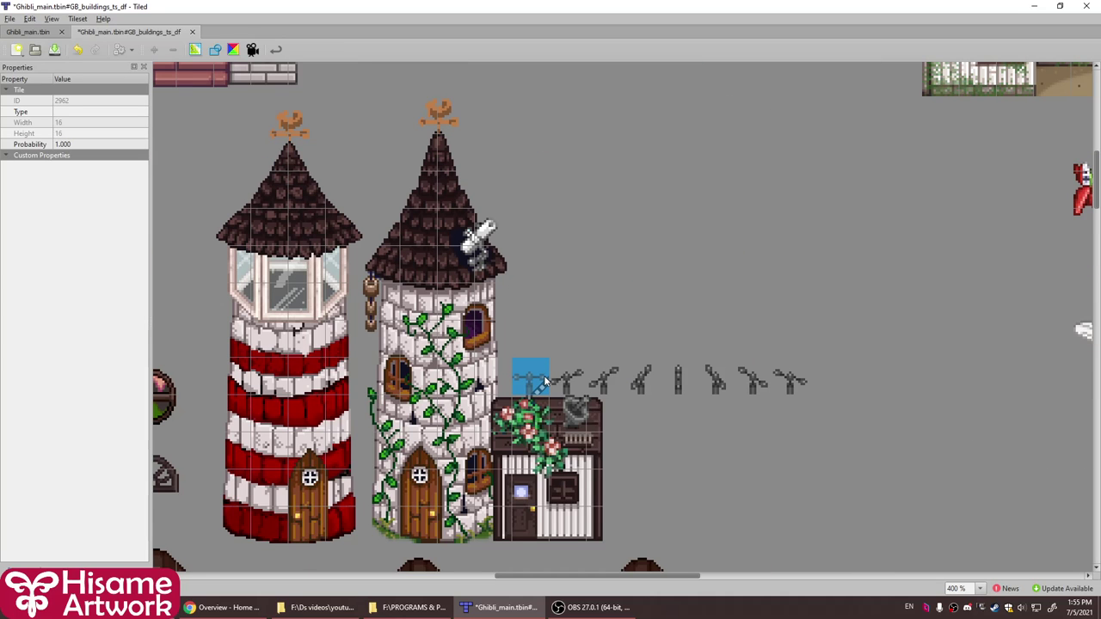
Review the windmill tile's eight 250 ms animation frames in the animation editor
click(252, 49)
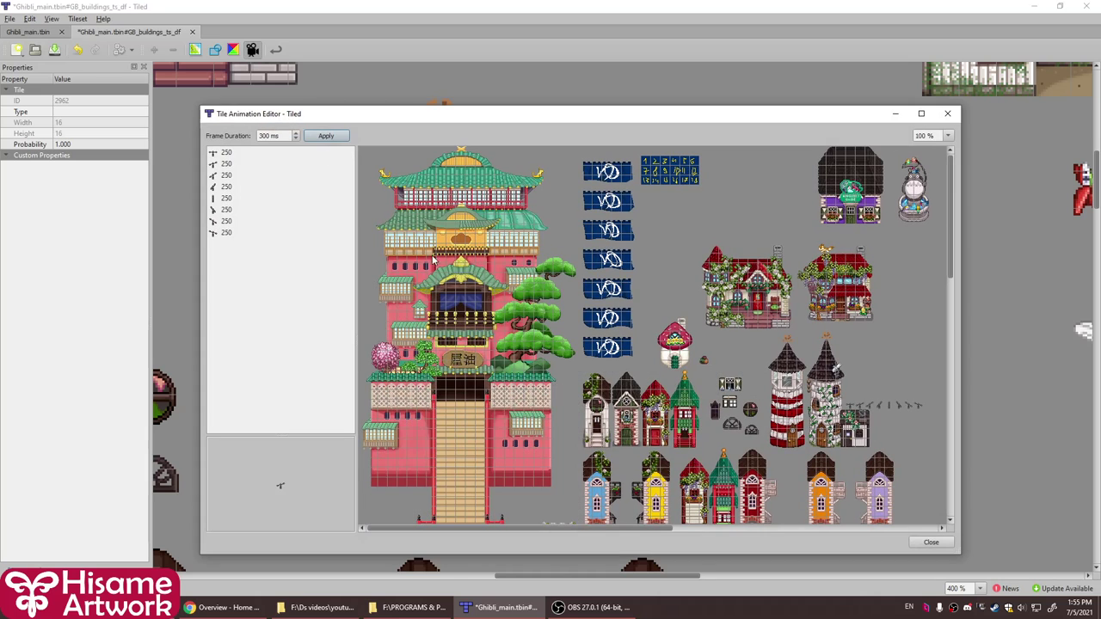
click(221, 153)
click(221, 165)
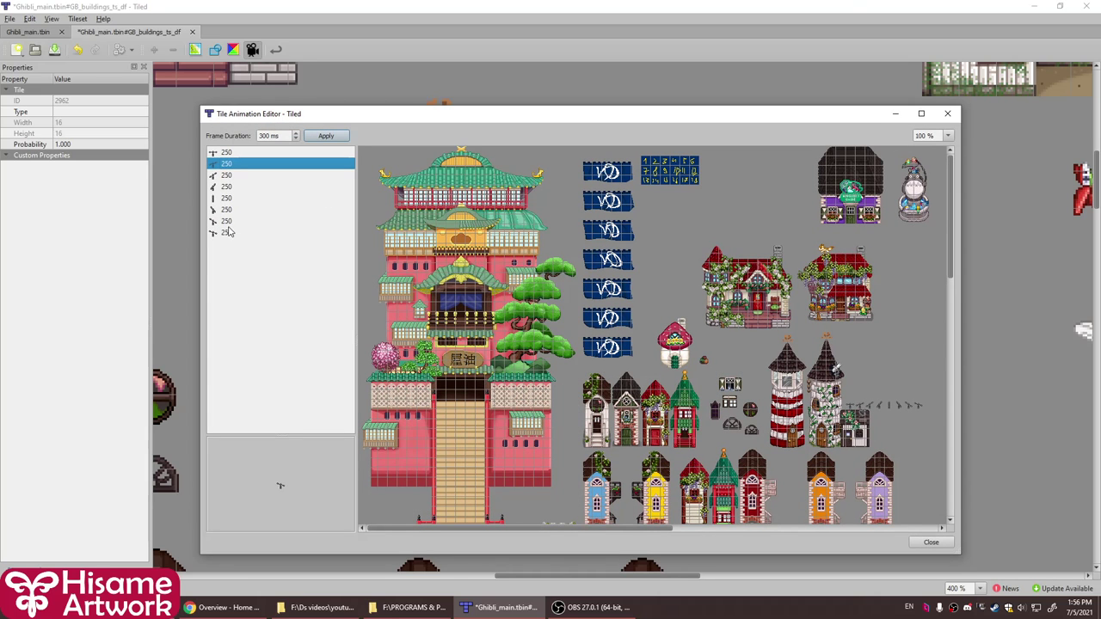
click(947, 113)
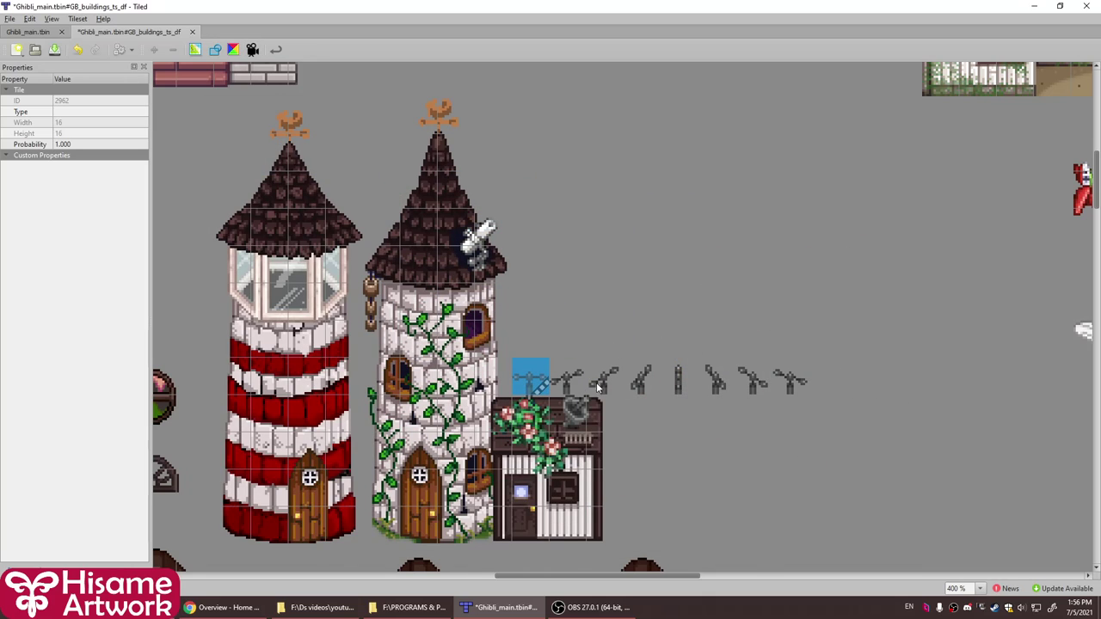
Zoom around the buildings tileset, then close its tab, triggering the unsaved-changes prompt
ctrl+scroll(626, 338, down, 4)
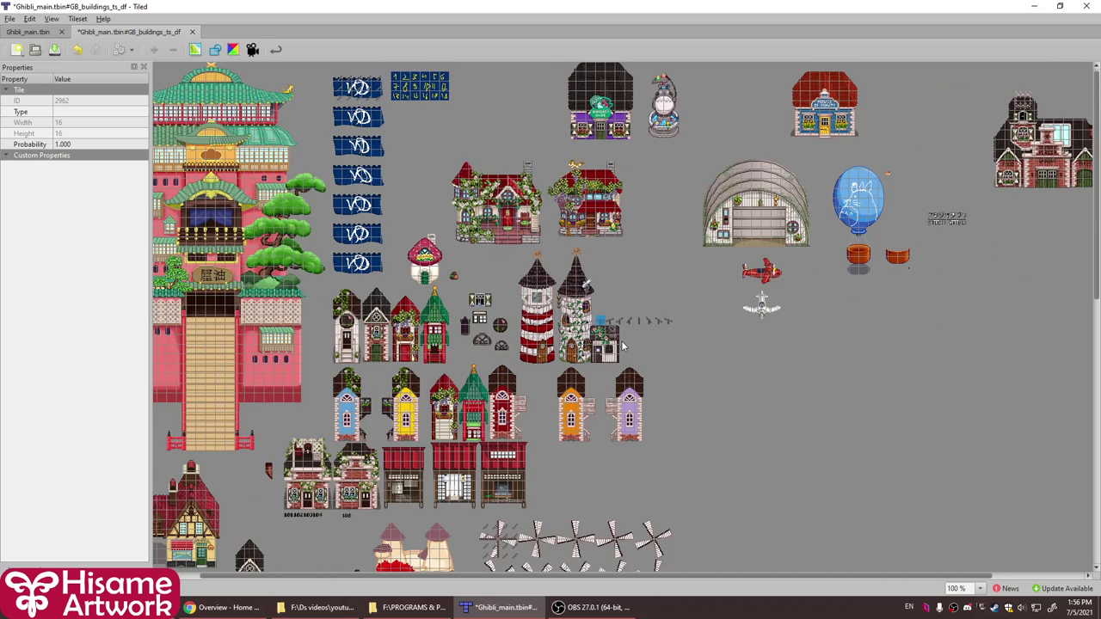
ctrl+scroll(623, 346, down, 1)
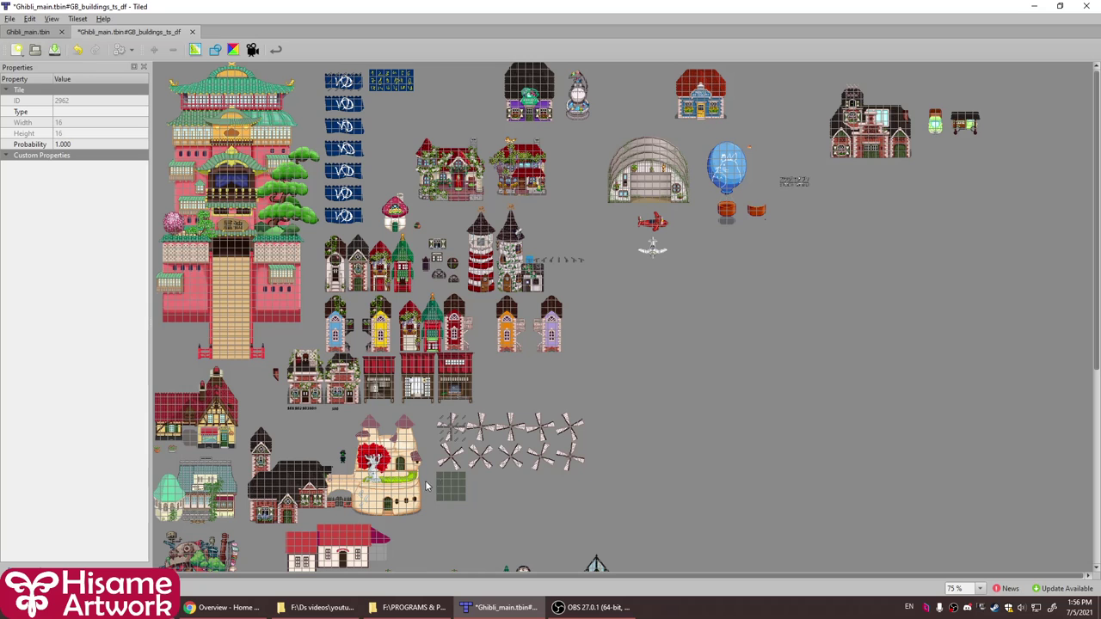
ctrl+scroll(447, 490, up, 4)
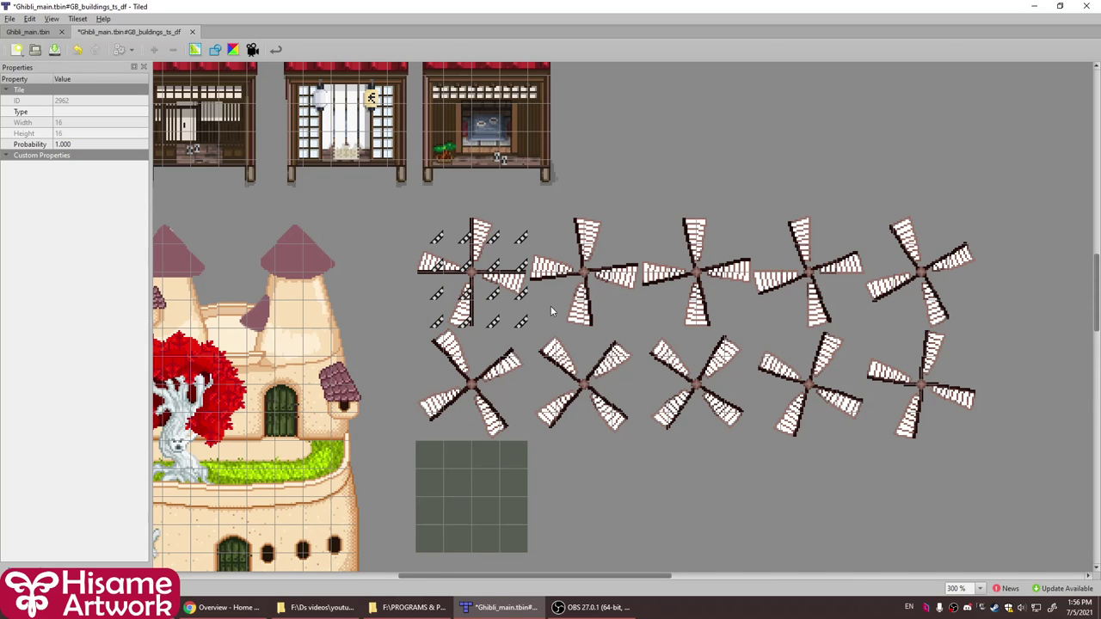
ctrl+scroll(626, 348, up, 1)
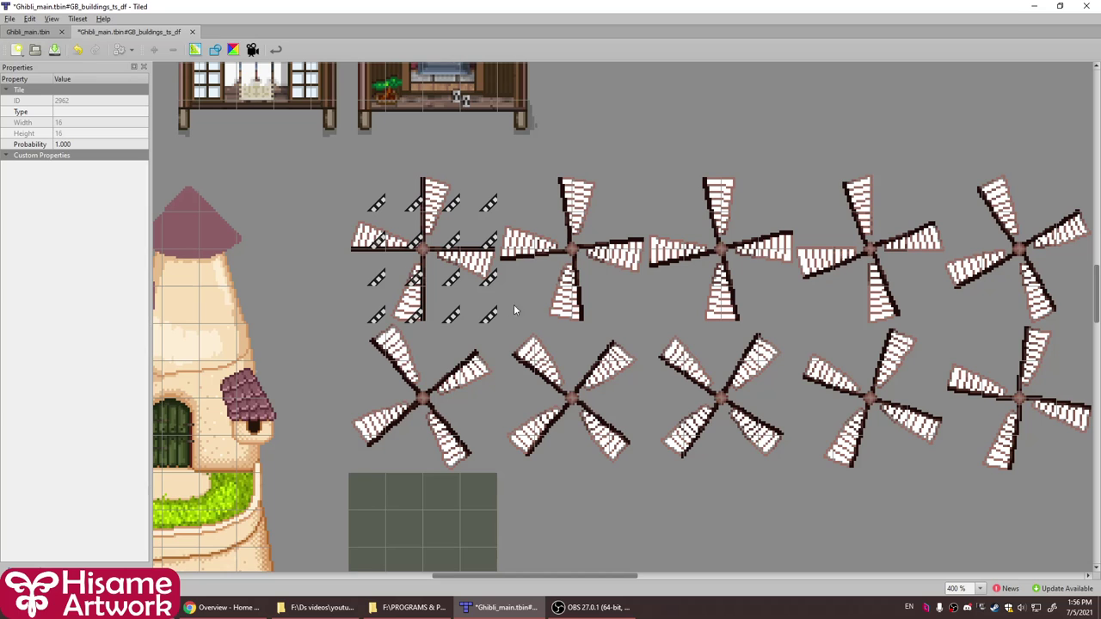
ctrl+scroll(496, 247, down, 2)
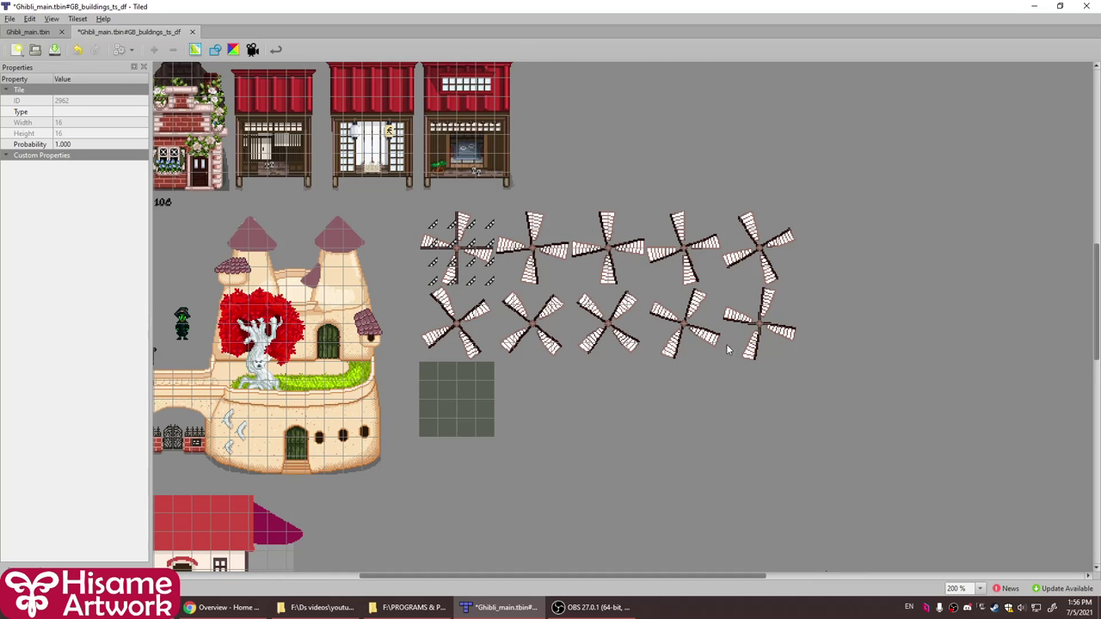
ctrl+scroll(764, 346, down, 1)
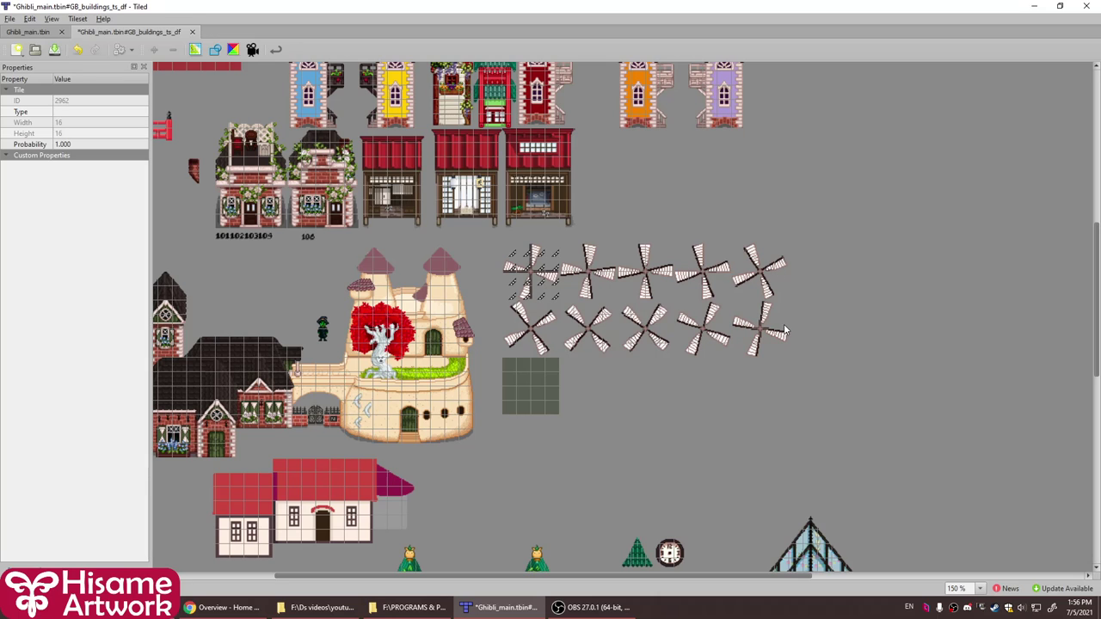
ctrl+scroll(853, 316, down, 1)
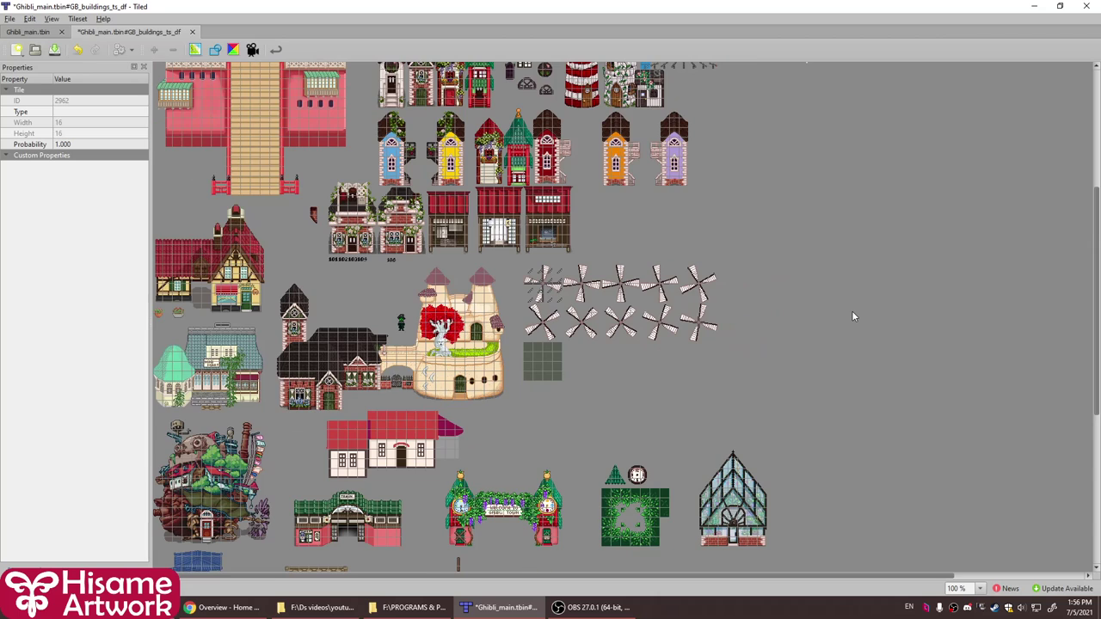
scroll(852, 316, up, 5)
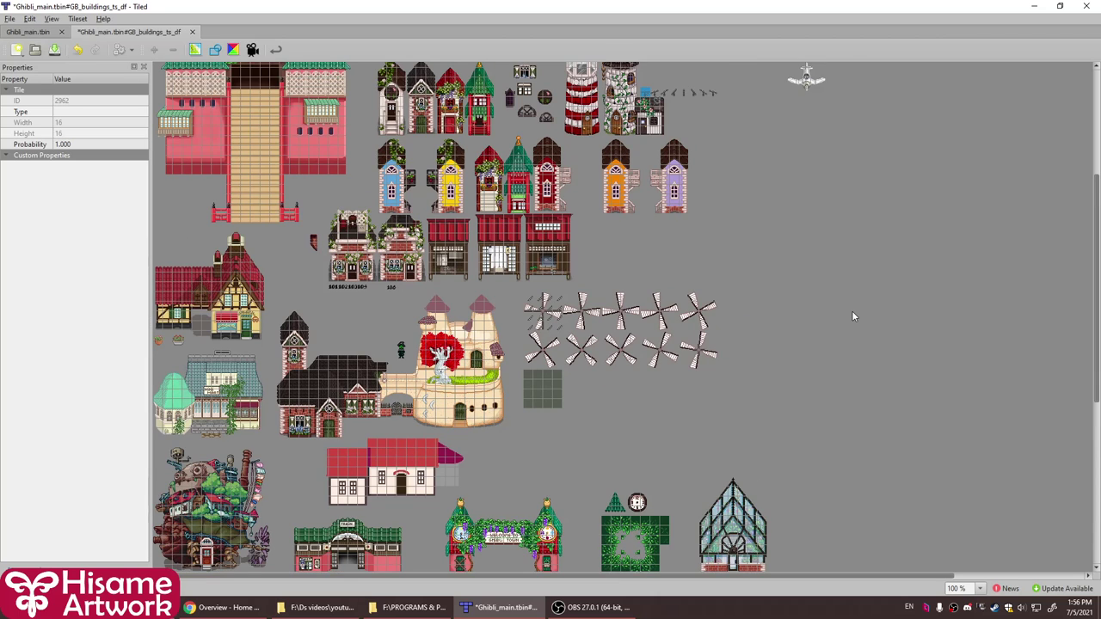
scroll(853, 316, up, 1)
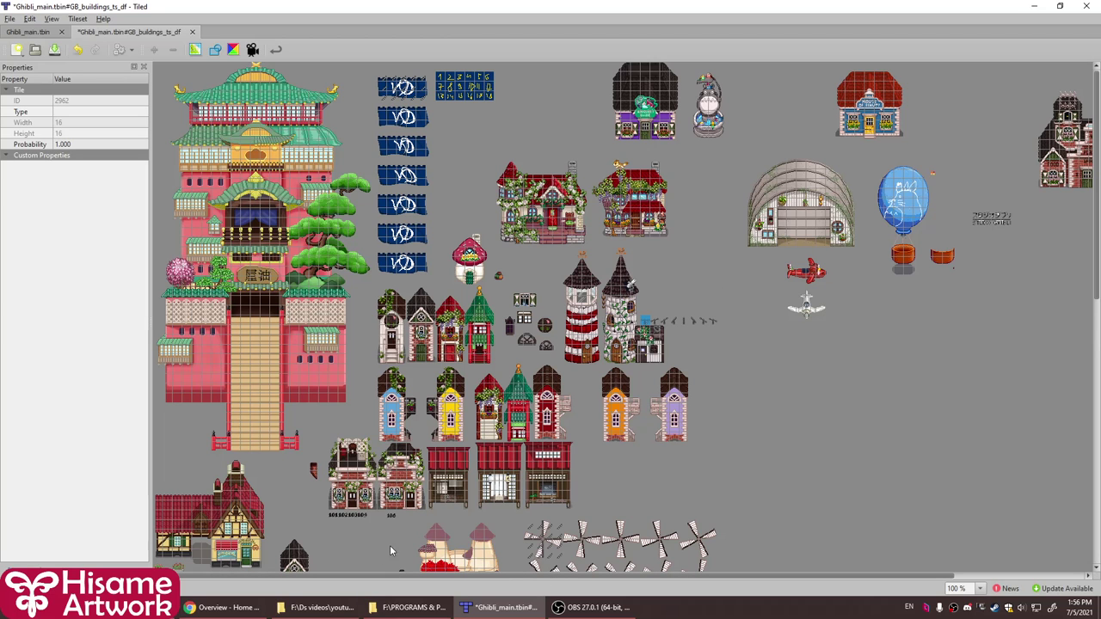
click(193, 32)
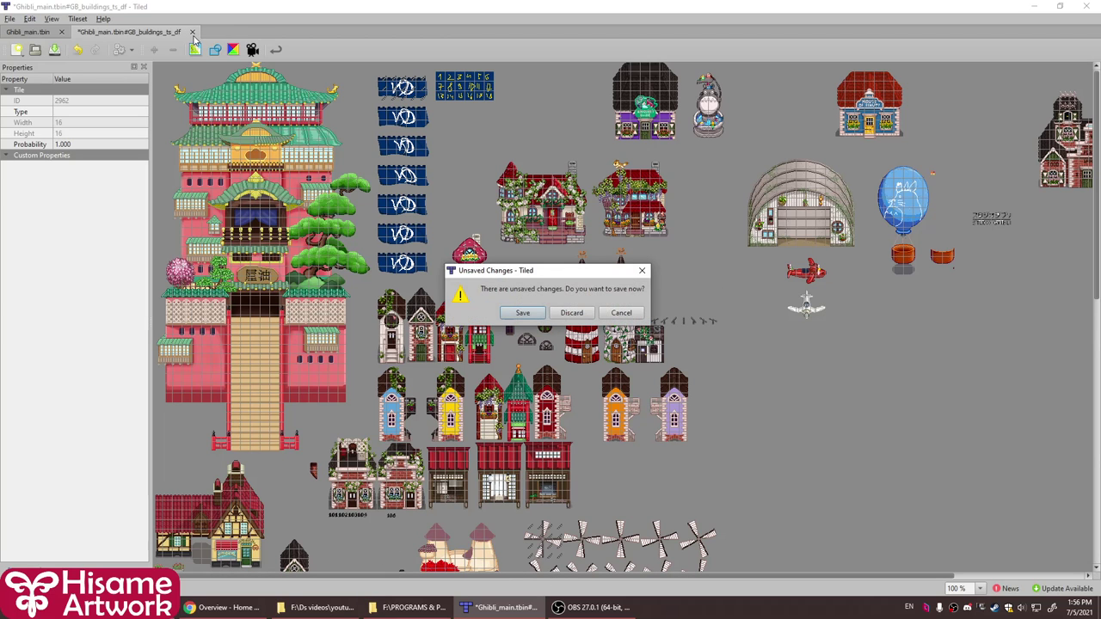
Discard the buildings tileset's unsaved changes and switch the Tilesets panel to GB_world_ts_df
click(574, 314)
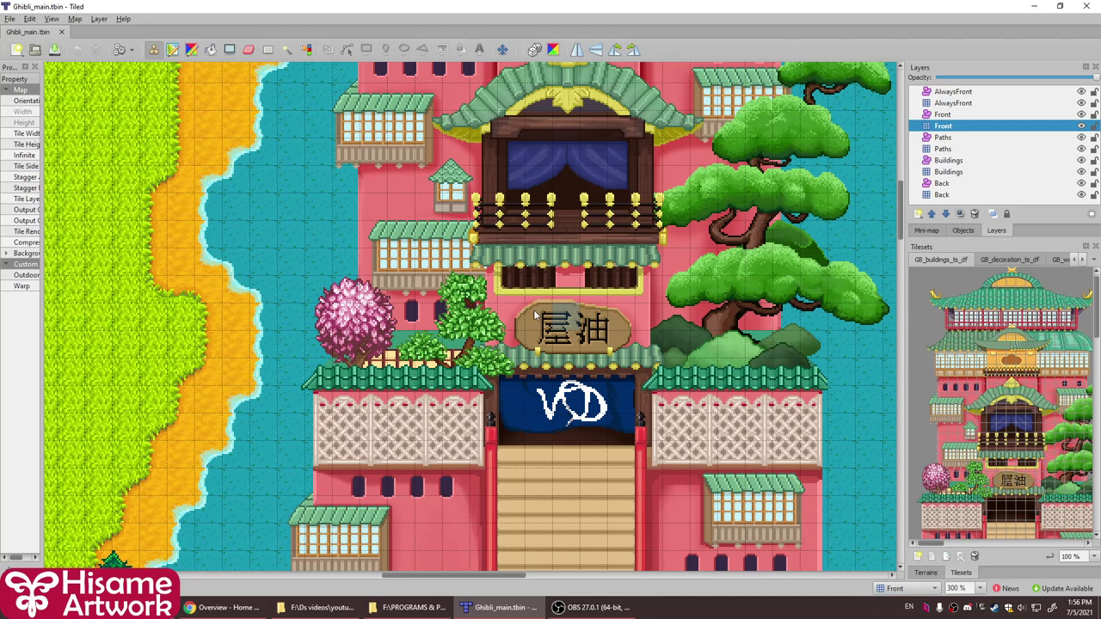
click(1009, 259)
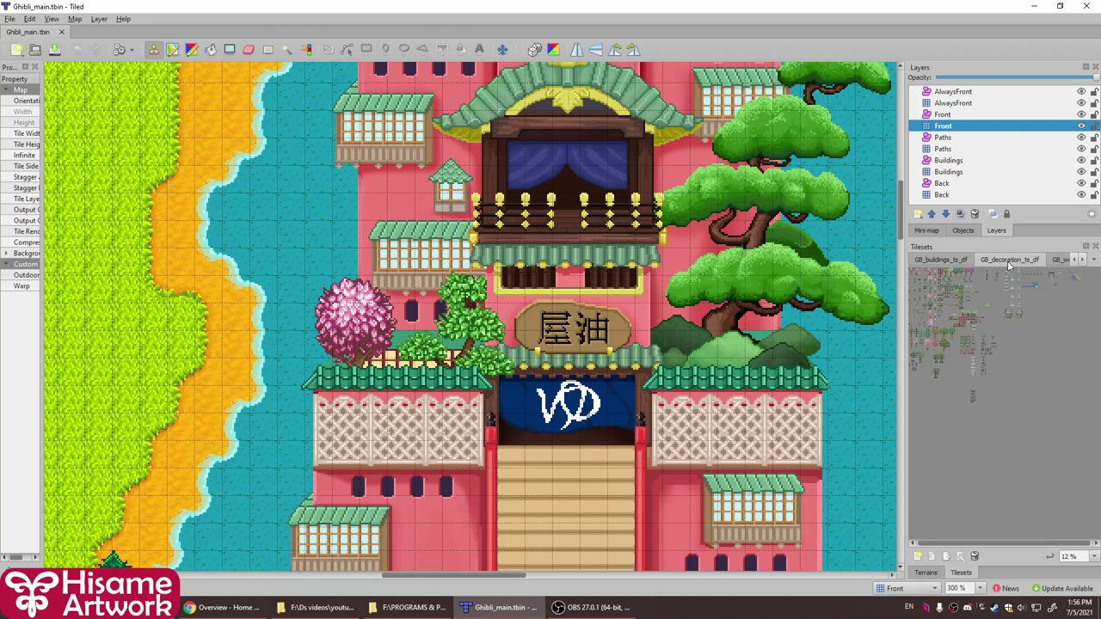
click(1065, 259)
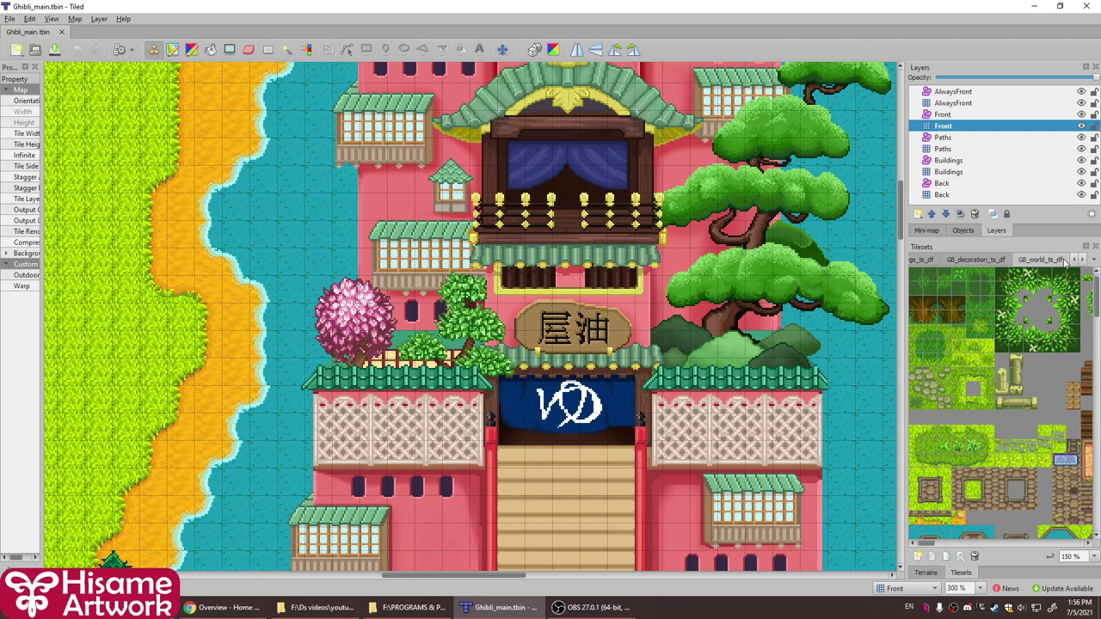
Zoom through the GB_world_ts_df tiles and select a tile for the map
scroll(1011, 389, down, 5)
ctrl+scroll(1010, 389, down, 2)
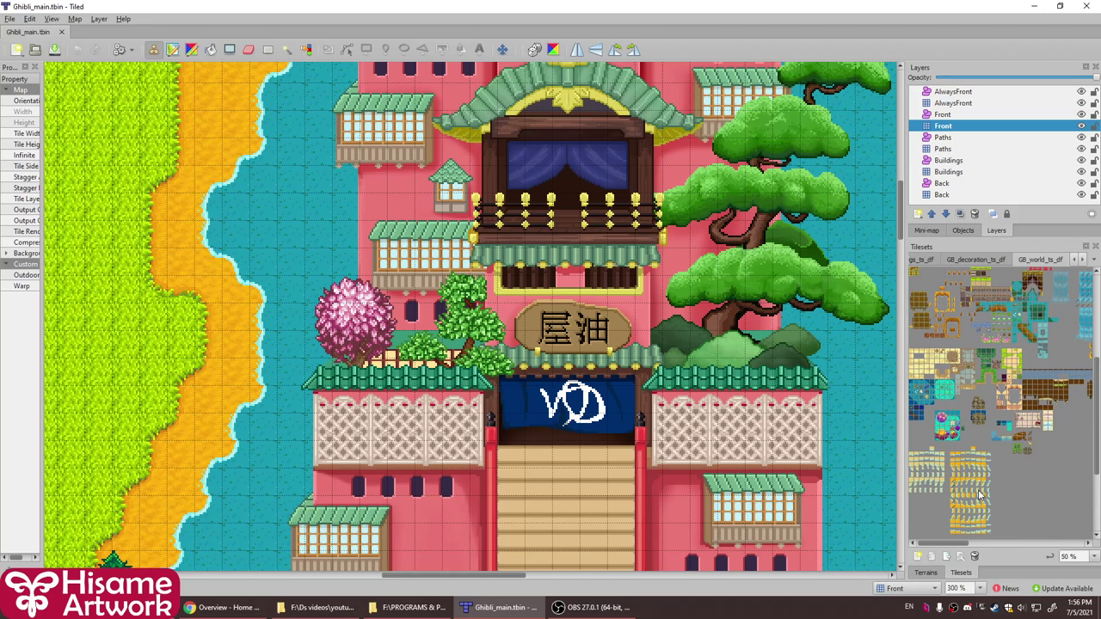
ctrl+scroll(931, 504, up, 2)
ctrl+scroll(929, 543, up, 3)
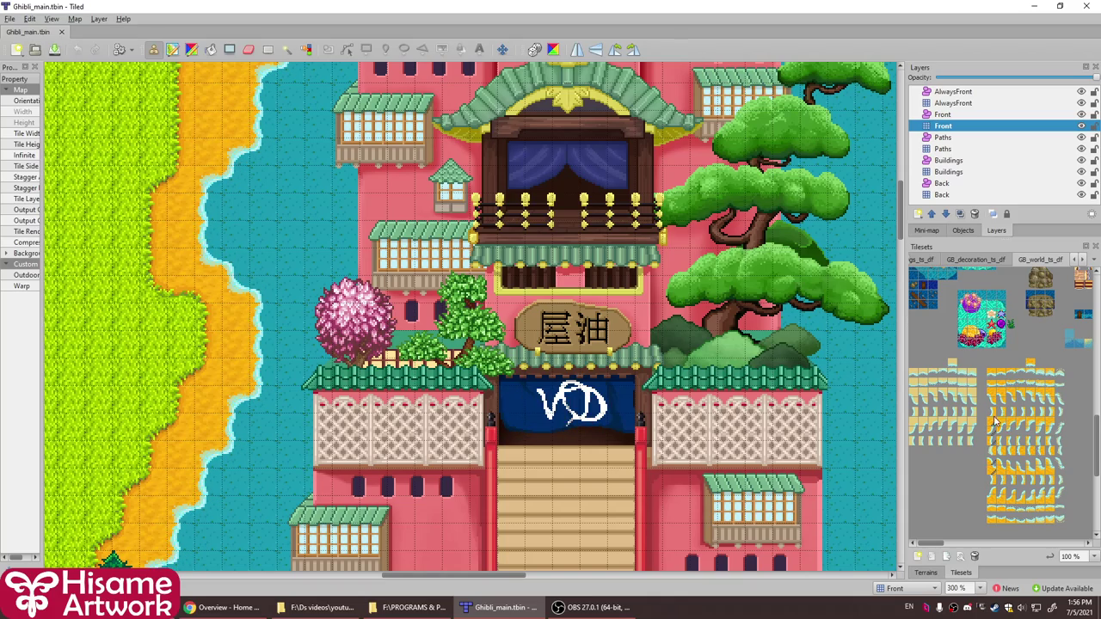
ctrl+scroll(166, 375, up, 1)
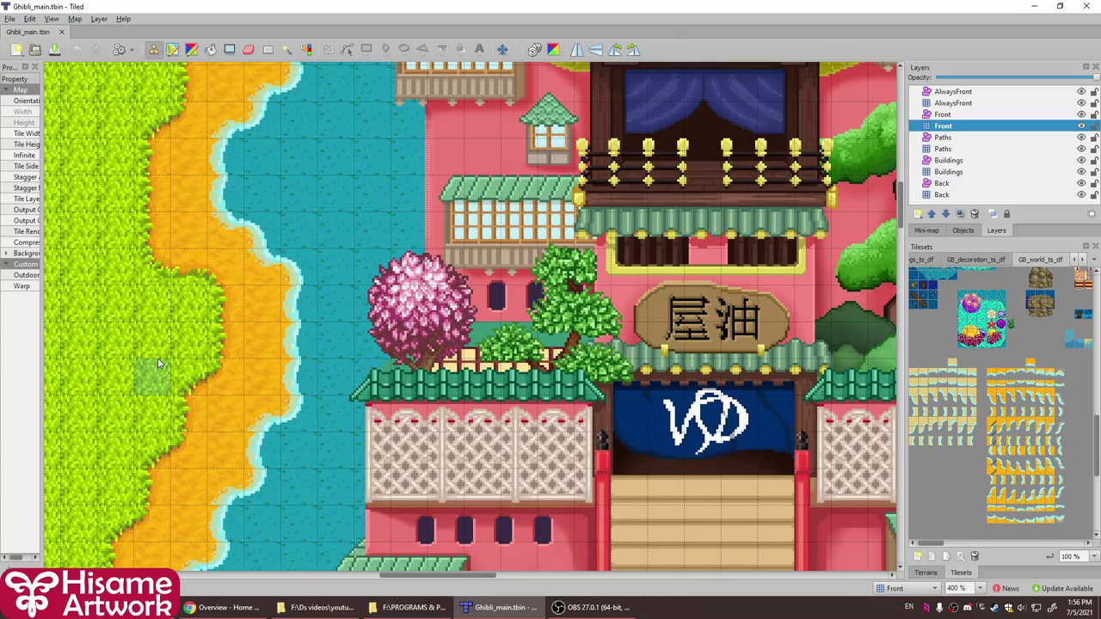
ctrl+scroll(159, 361, up, 2)
ctrl+scroll(198, 360, down, 1)
scroll(196, 353, up, 5)
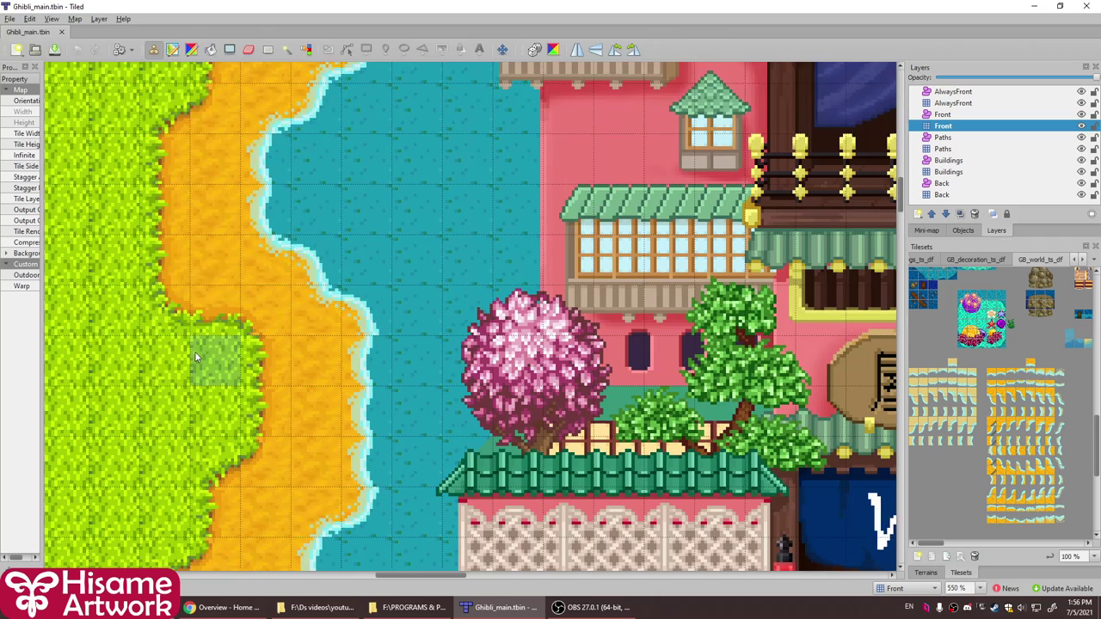
scroll(198, 353, down, 2)
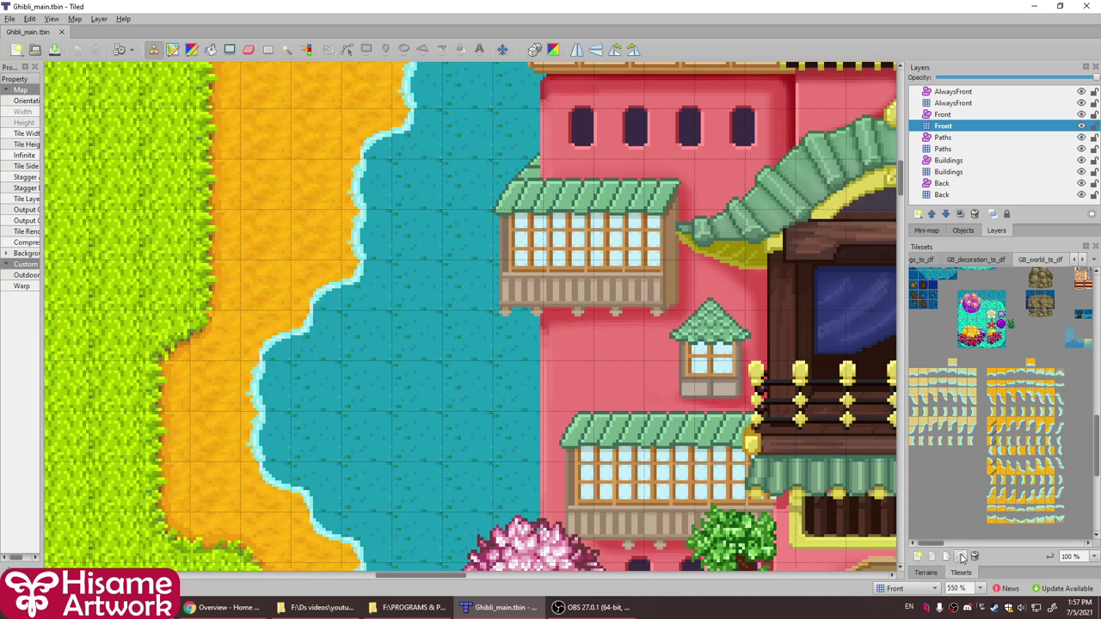
click(979, 455)
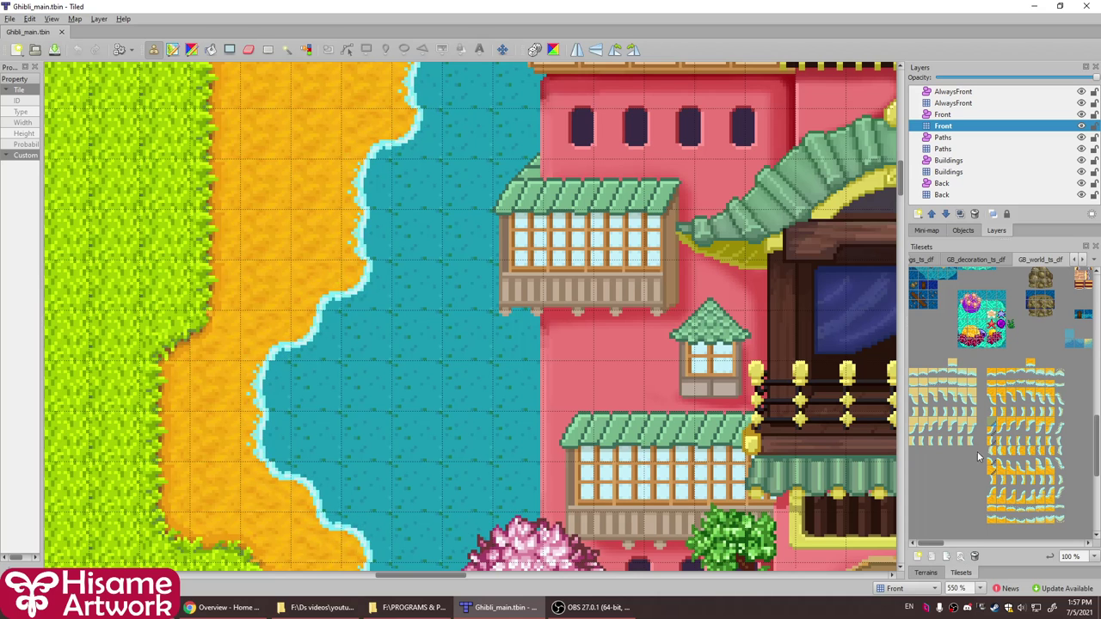
Open GB_world_ts_df in its own tab, choose water tile 7744, and open its animation editor
click(962, 558)
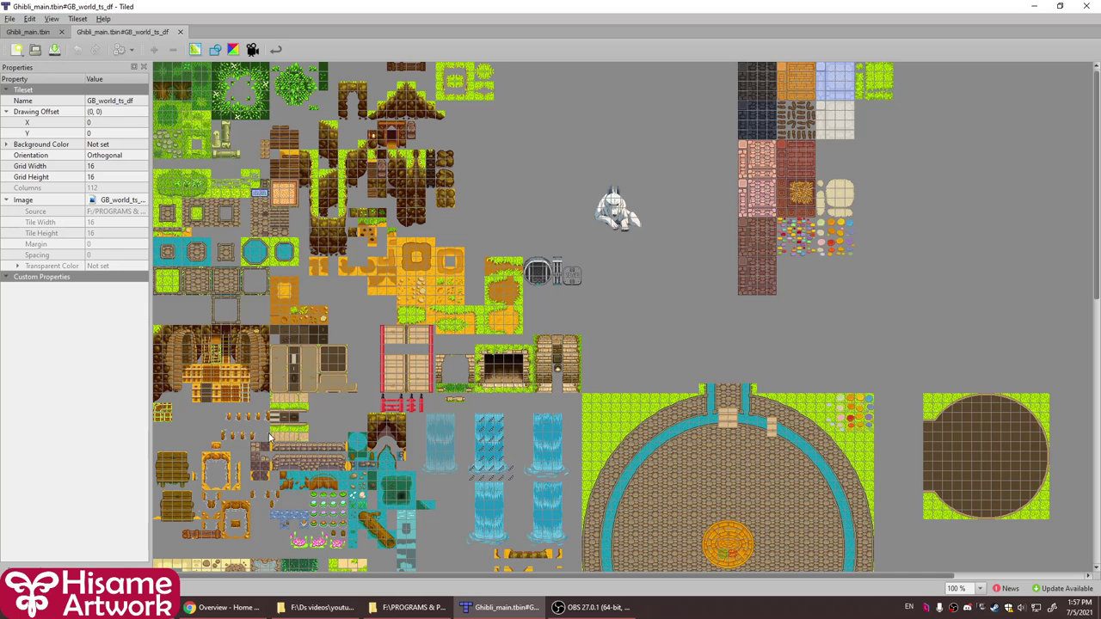
scroll(315, 493, down, 5)
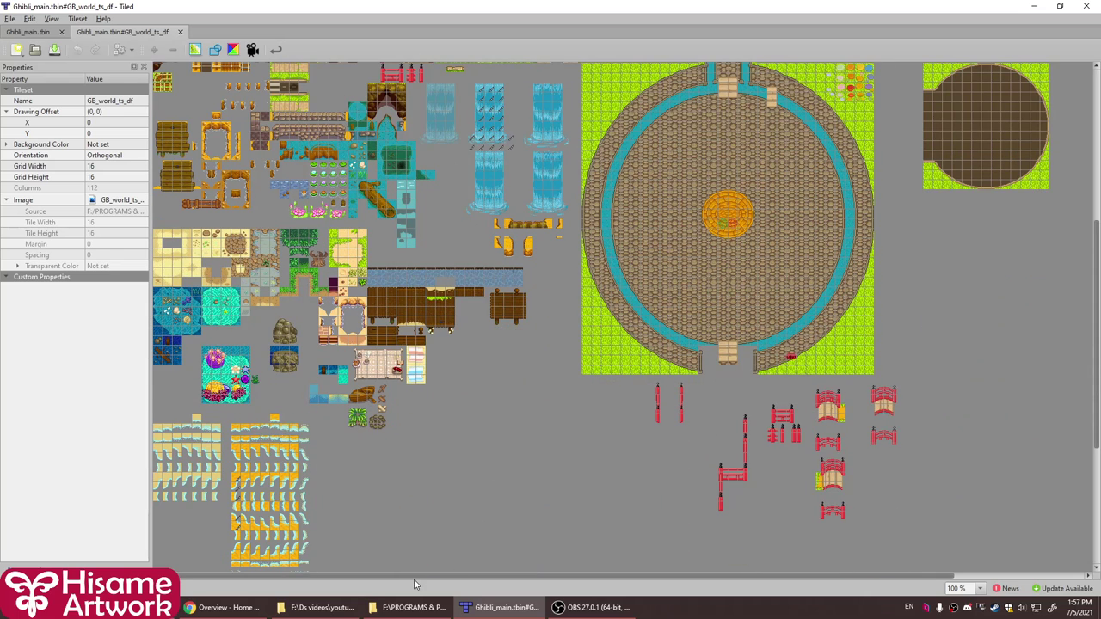
ctrl+scroll(209, 527, up, 5)
ctrl+scroll(309, 342, down, 2)
click(321, 327)
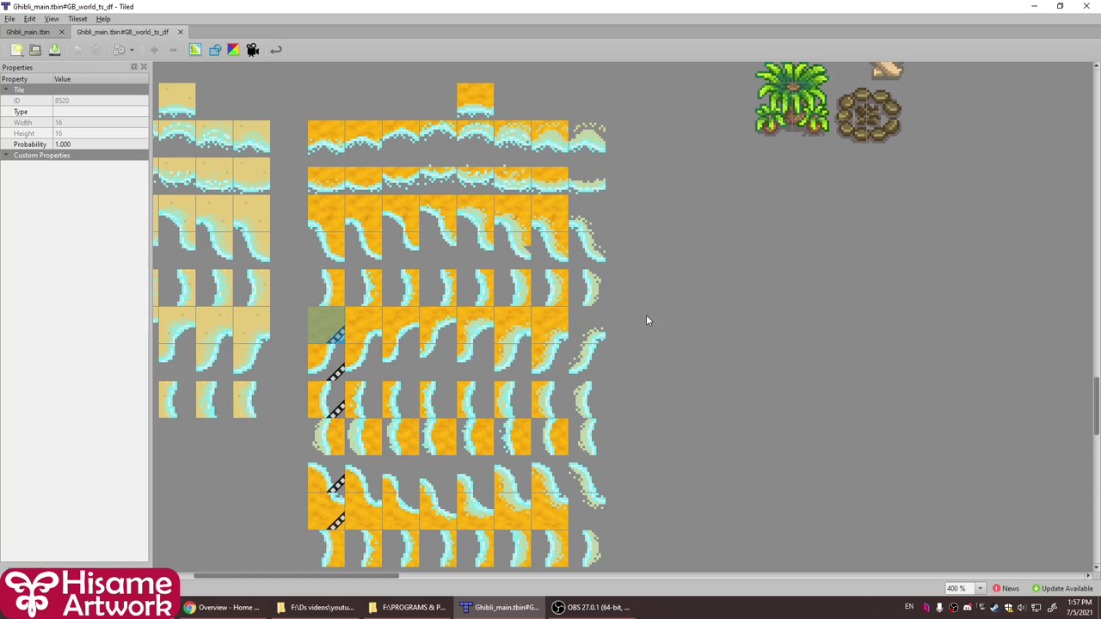
scroll(711, 229, up, 10)
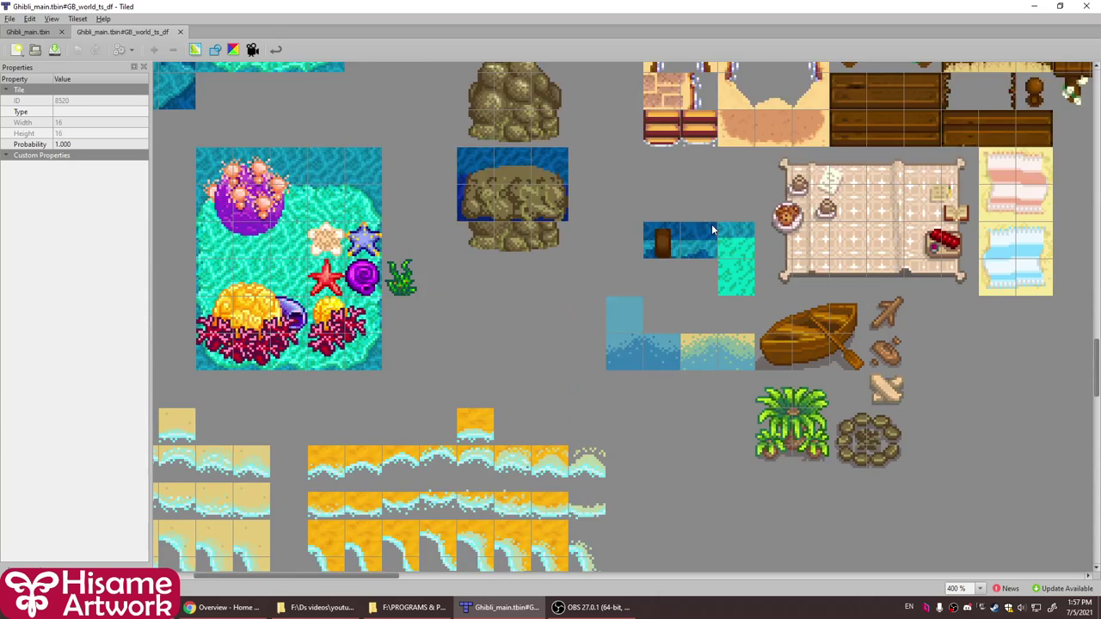
scroll(712, 228, down, 5)
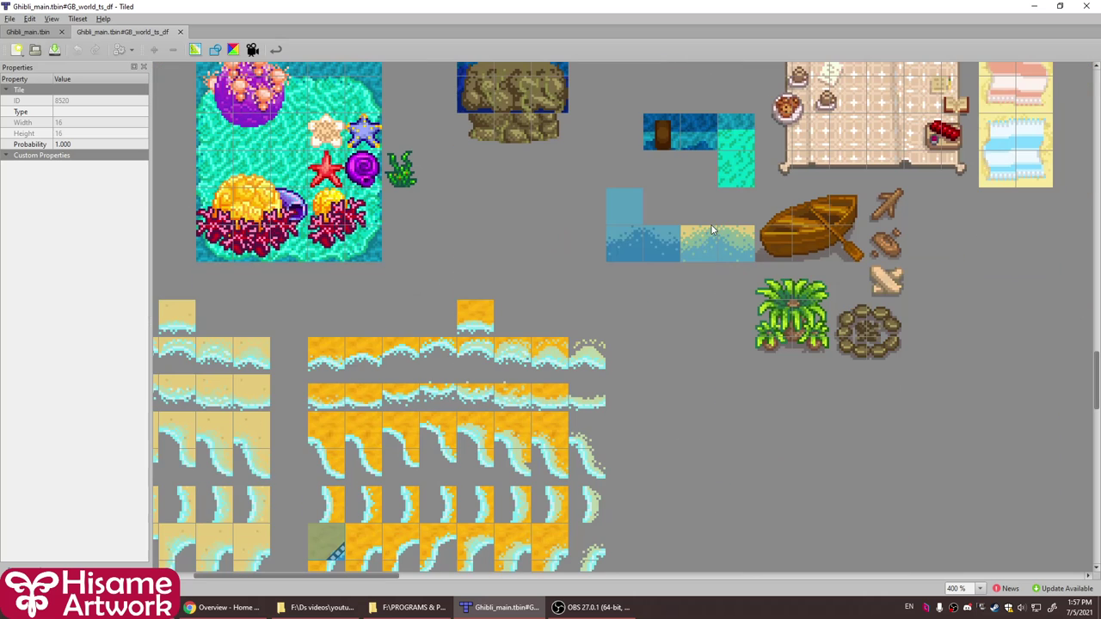
drag(396, 582, 258, 582)
scroll(256, 358, up, 4)
scroll(413, 422, down, 3)
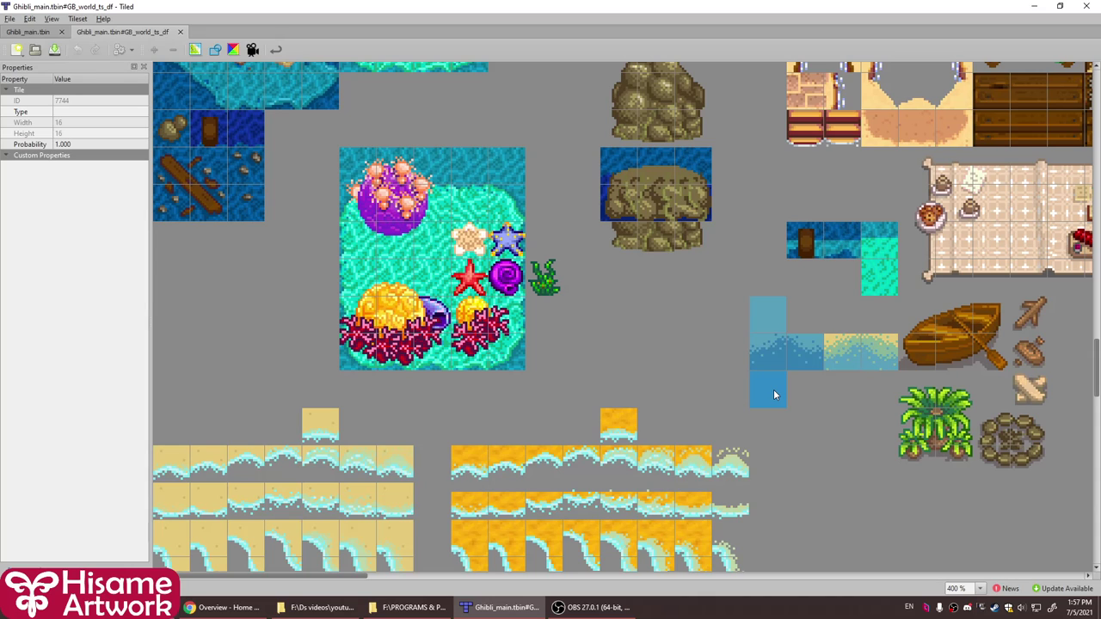
click(252, 49)
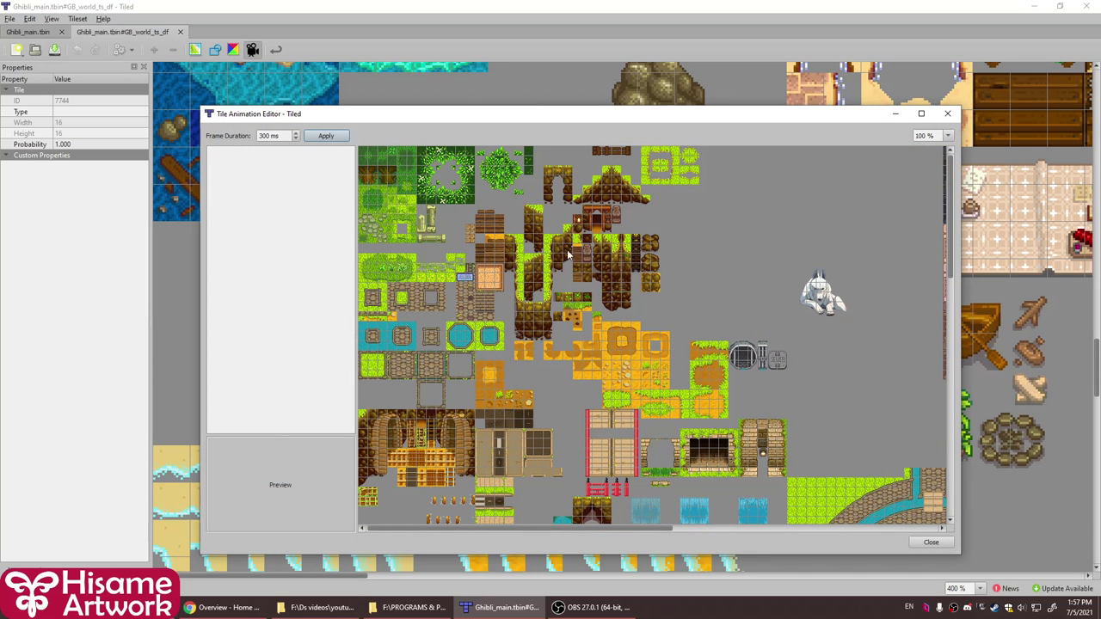
Add green, teal, orange and brown tiles as tile 7744's four animation frames
scroll(673, 452, down, 2)
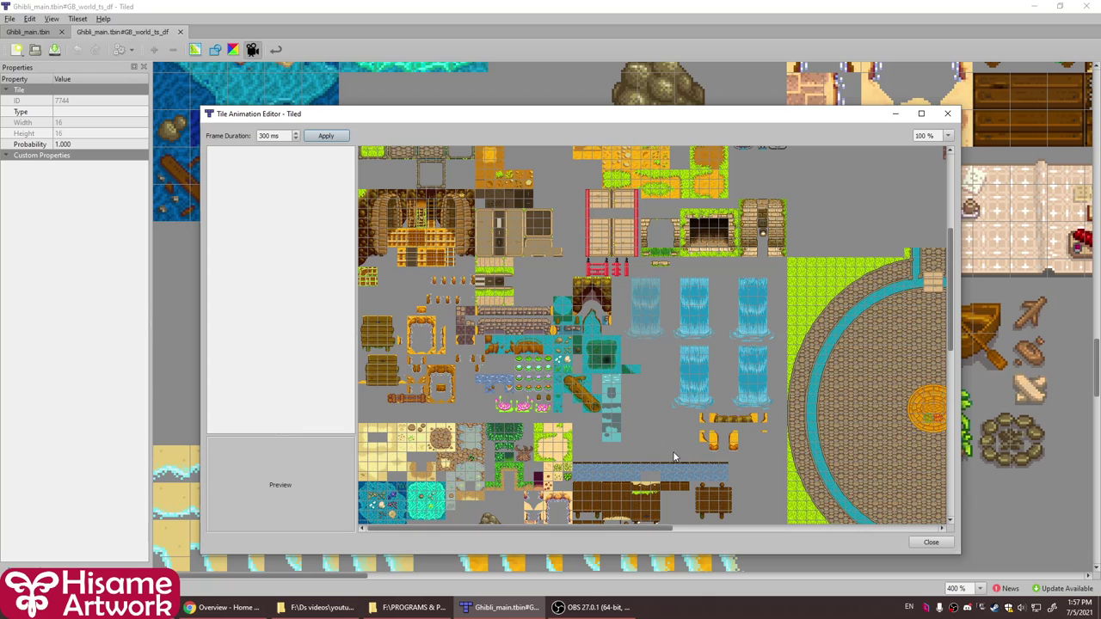
scroll(672, 451, up, 1)
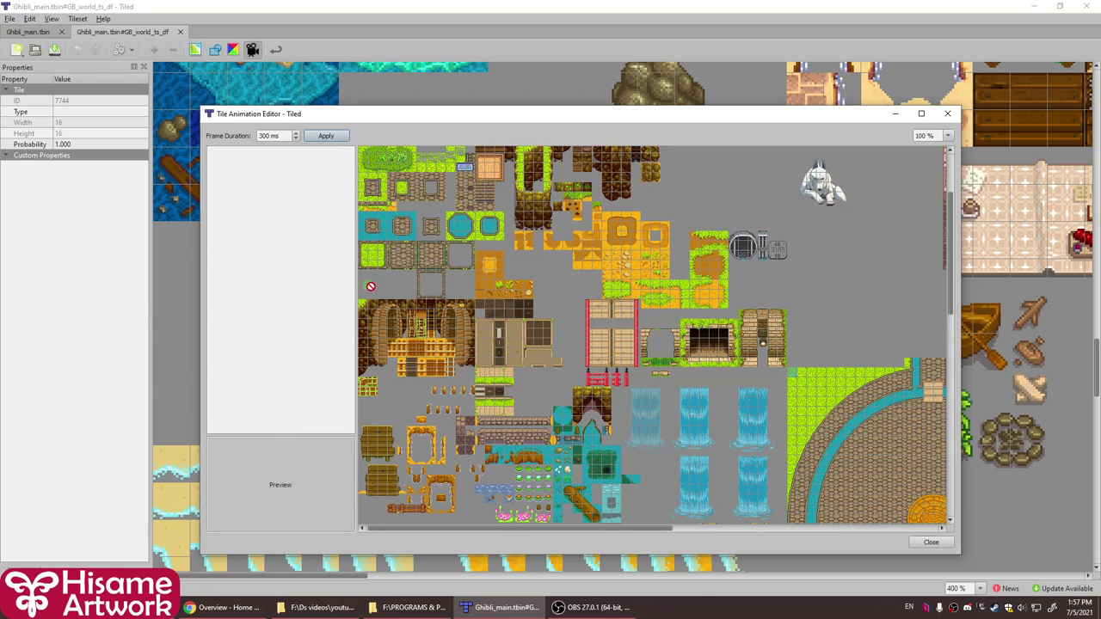
drag(370, 286, 239, 200)
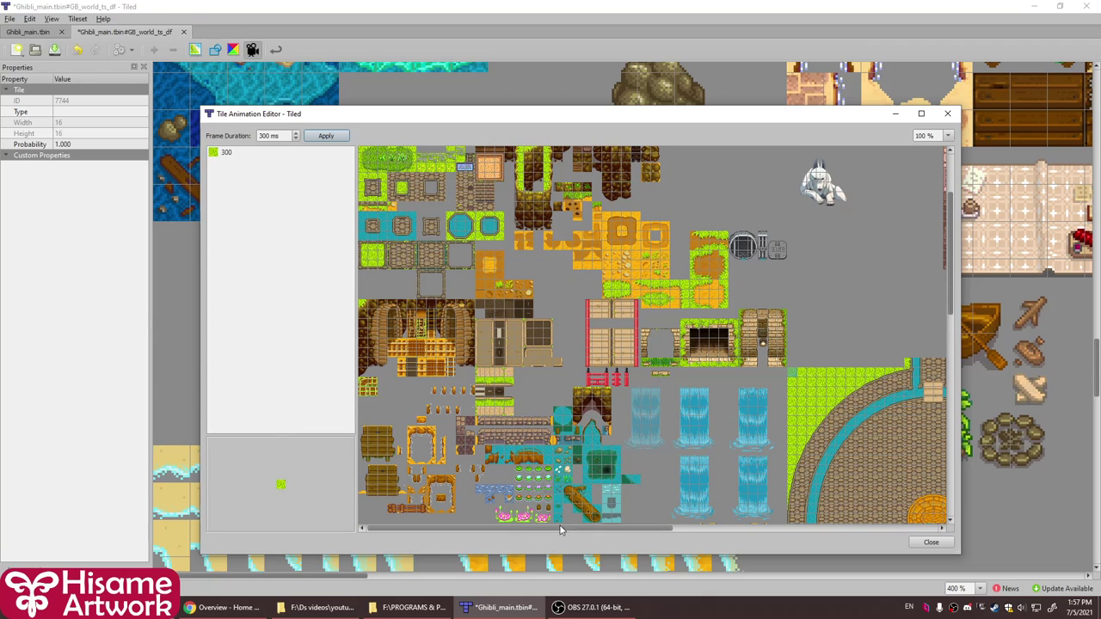
drag(547, 460, 255, 225)
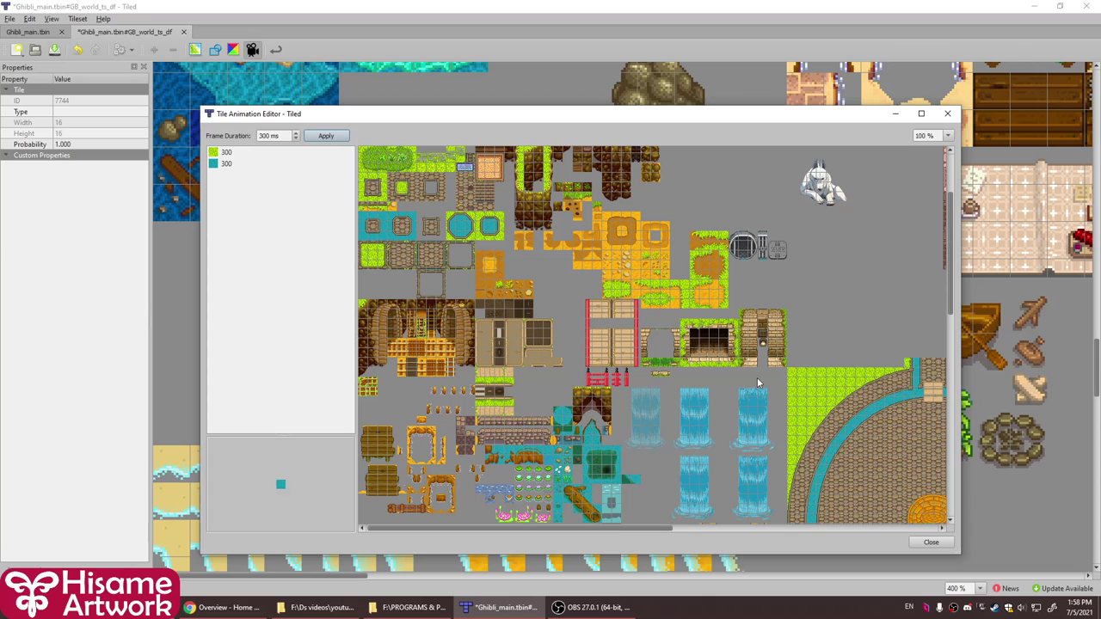
drag(635, 266, 261, 223)
drag(475, 285, 271, 271)
Set all four frames' duration to 600 ms and close the animation editor
click(224, 153)
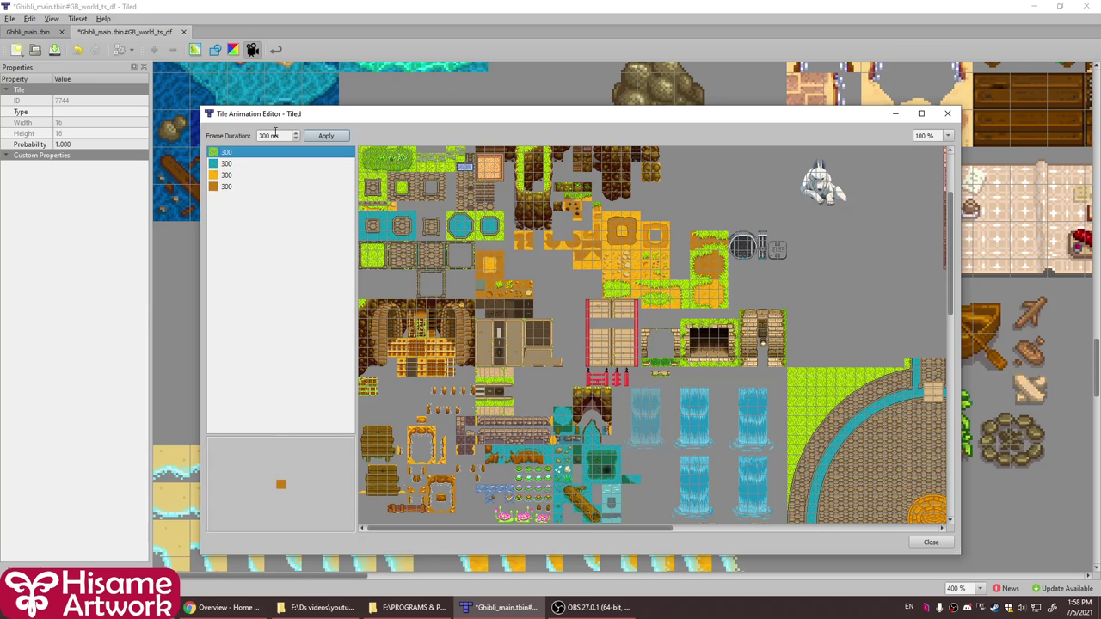
triple_click(284, 135)
text(6)
click(259, 163)
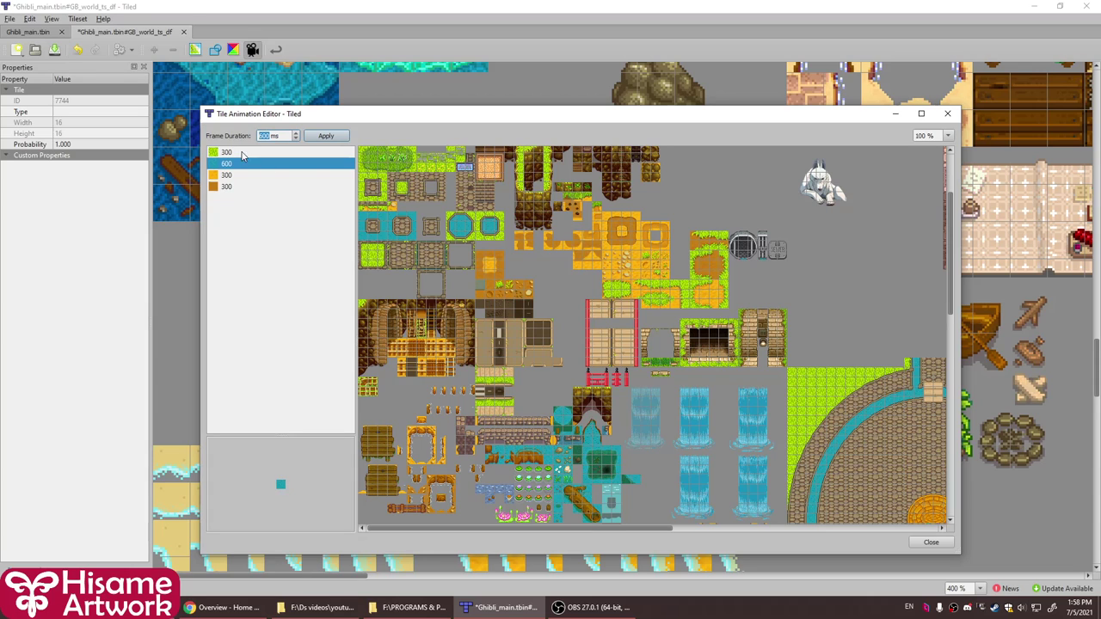
click(237, 176)
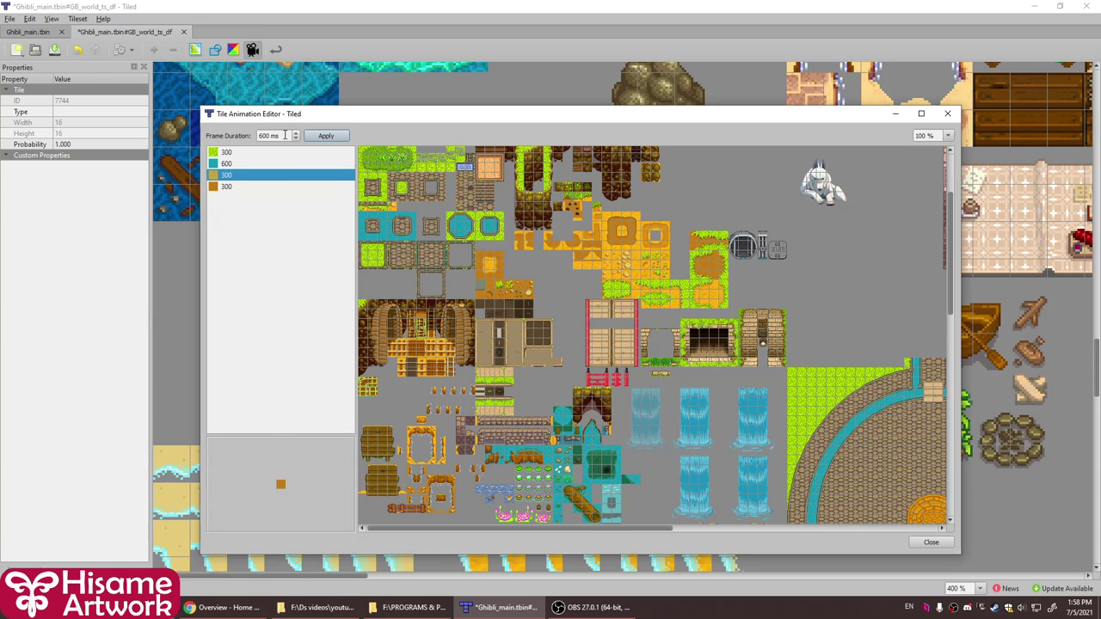
drag(285, 135, 257, 136)
click(262, 153)
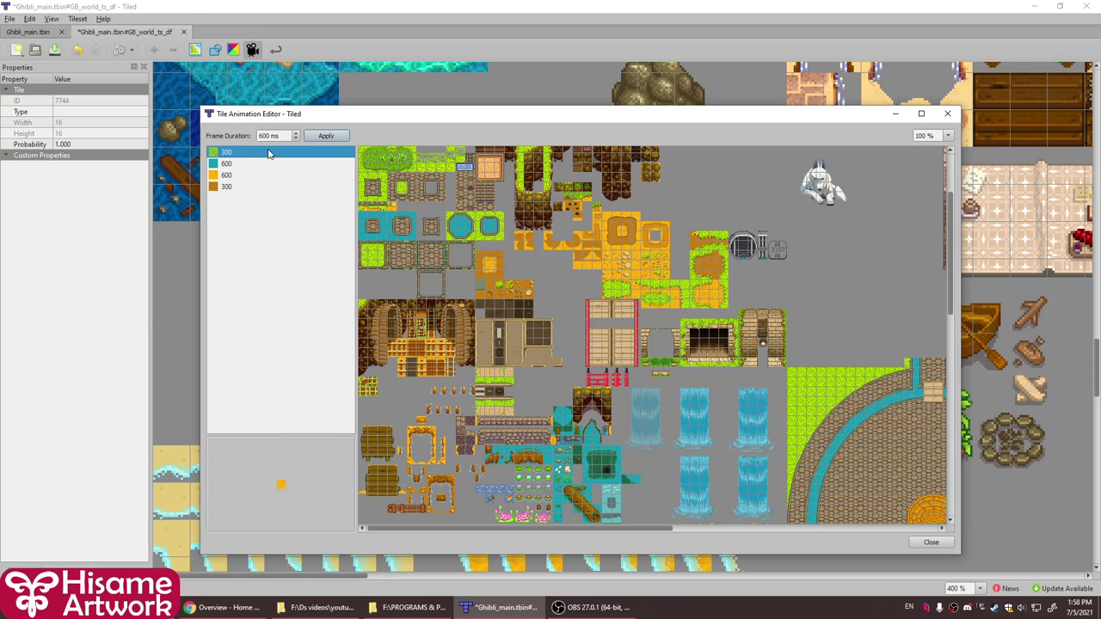
drag(280, 135, 252, 142)
click(227, 187)
drag(288, 138, 223, 145)
text(6)
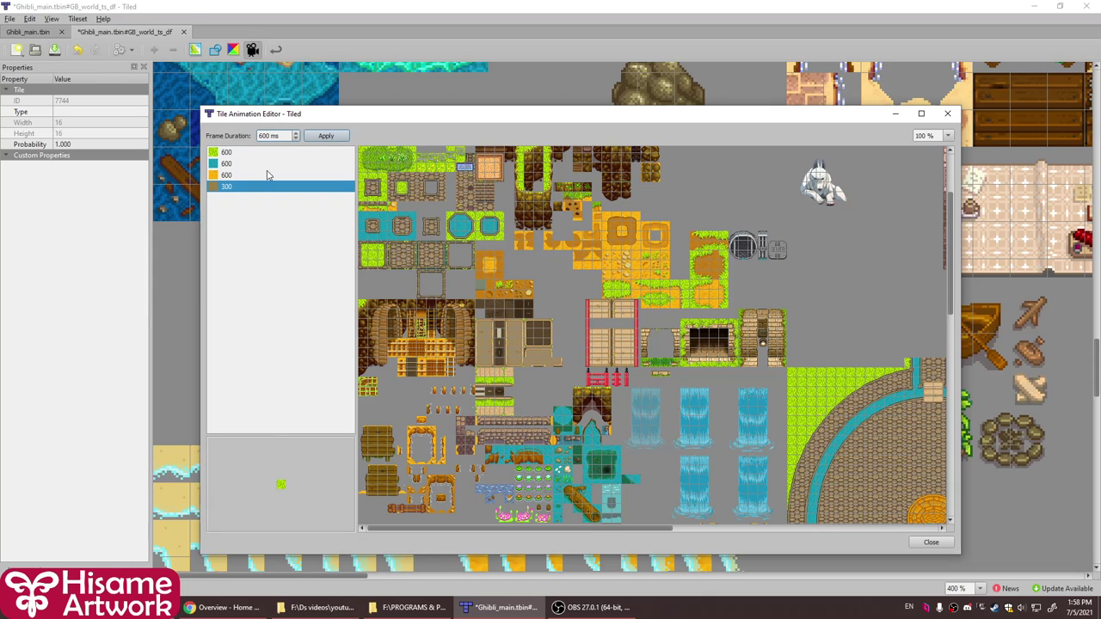
click(326, 135)
click(946, 113)
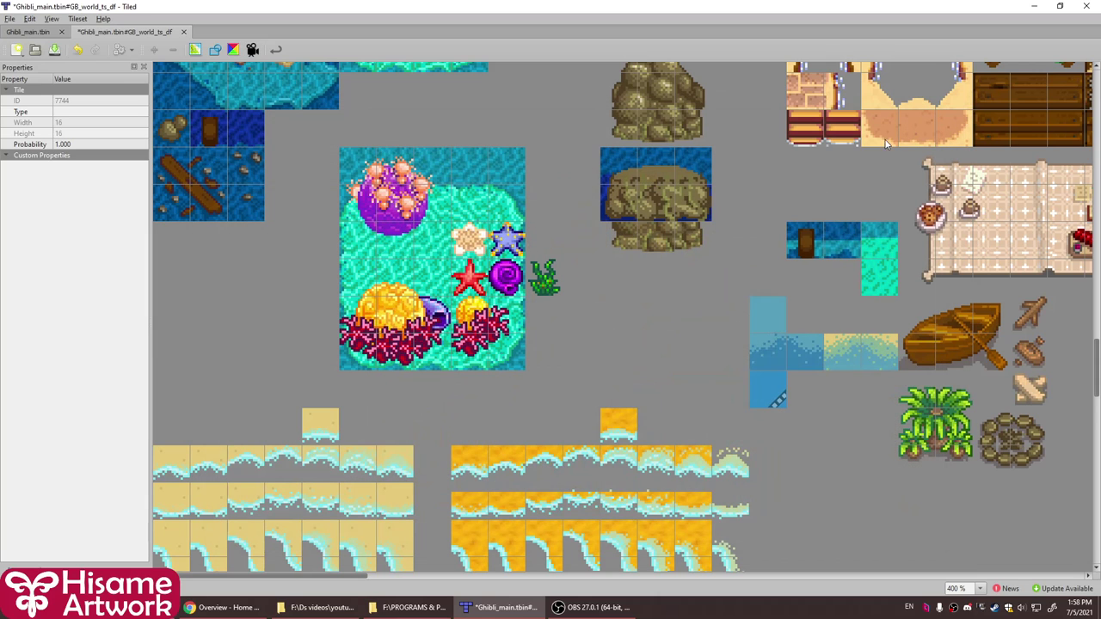
Save the GB_world_ts_df tileset with Ctrl+S and return to the Ghibli_main.tbin map
click(764, 437)
click(769, 401)
key(ctrl+s)
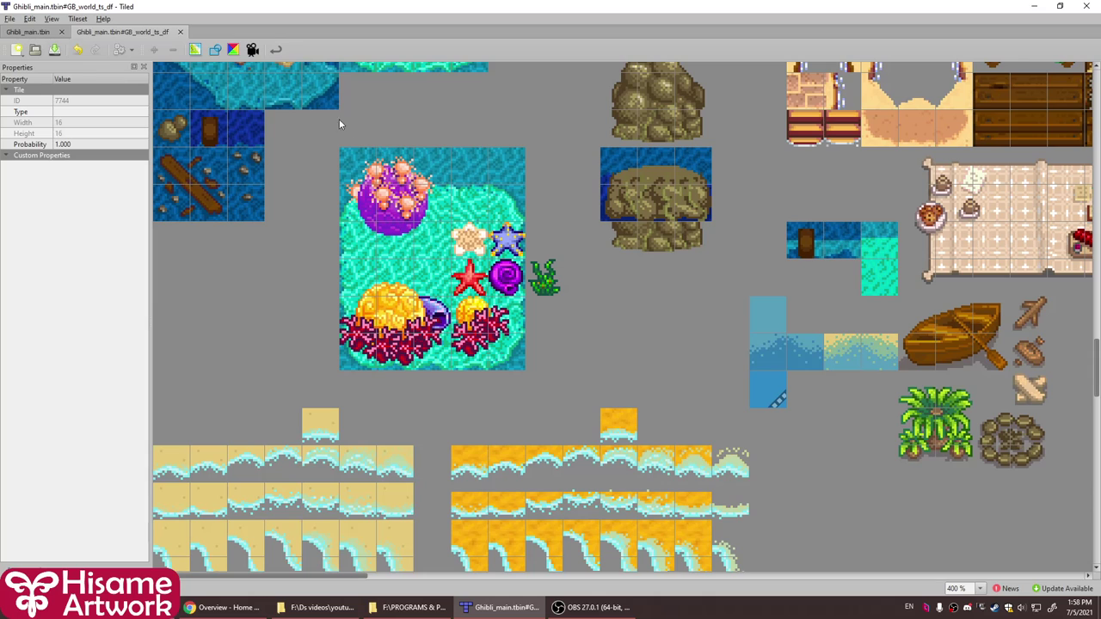
click(9, 19)
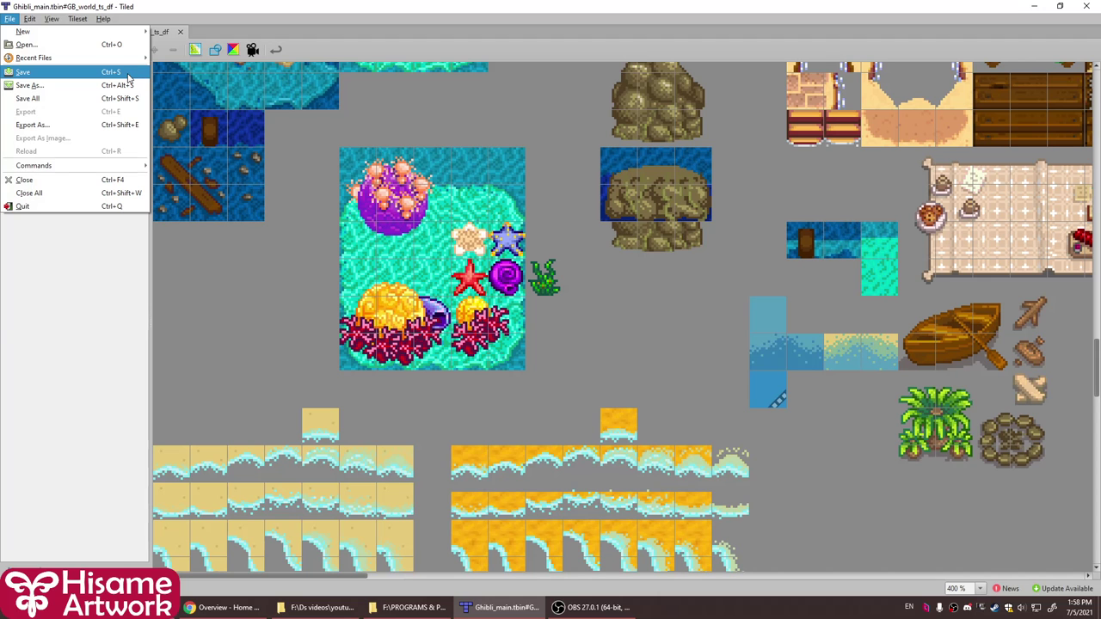
click(118, 262)
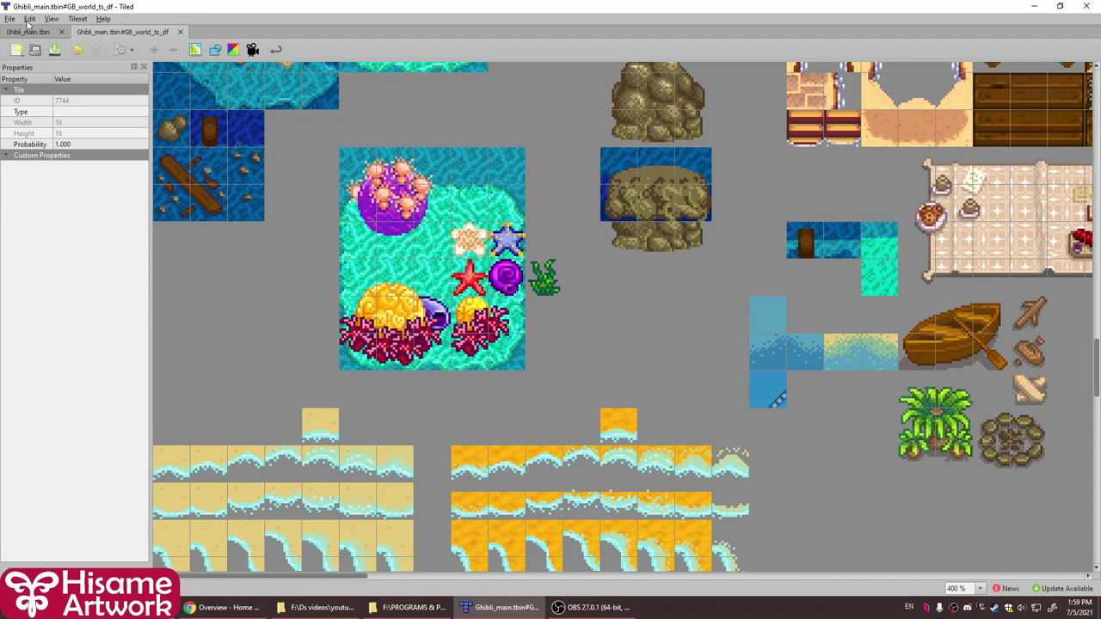
click(32, 32)
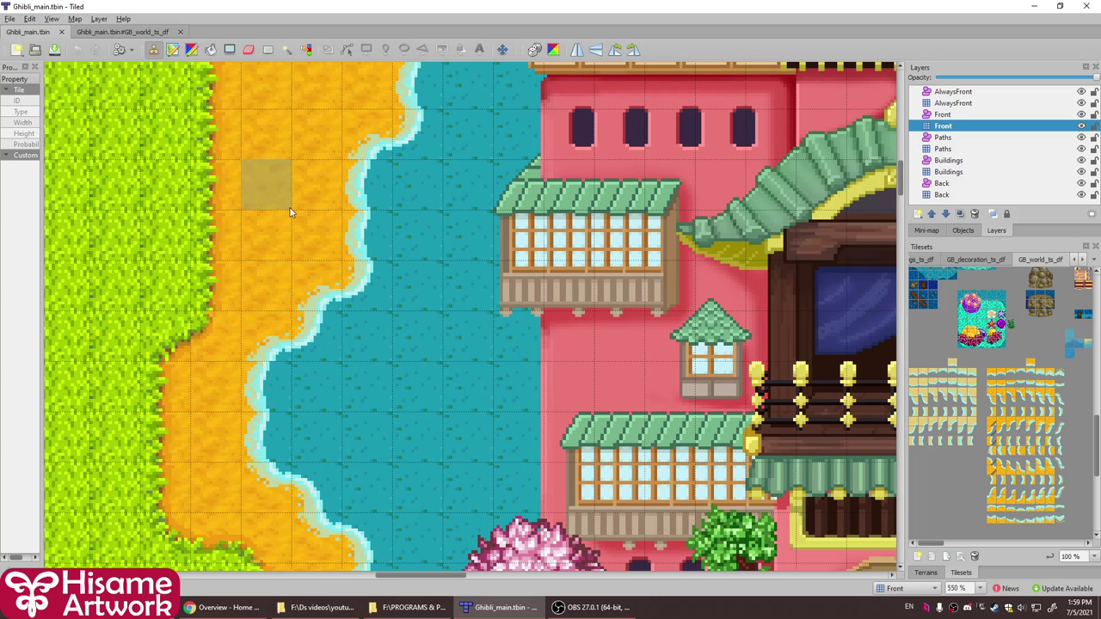
Stamp water tiles onto the AlwaysFront layer's grass and sand, then reopen GB_world_ts_df for editing
key(ctrl+Page_Up)
key(ctrl+Page_Up)
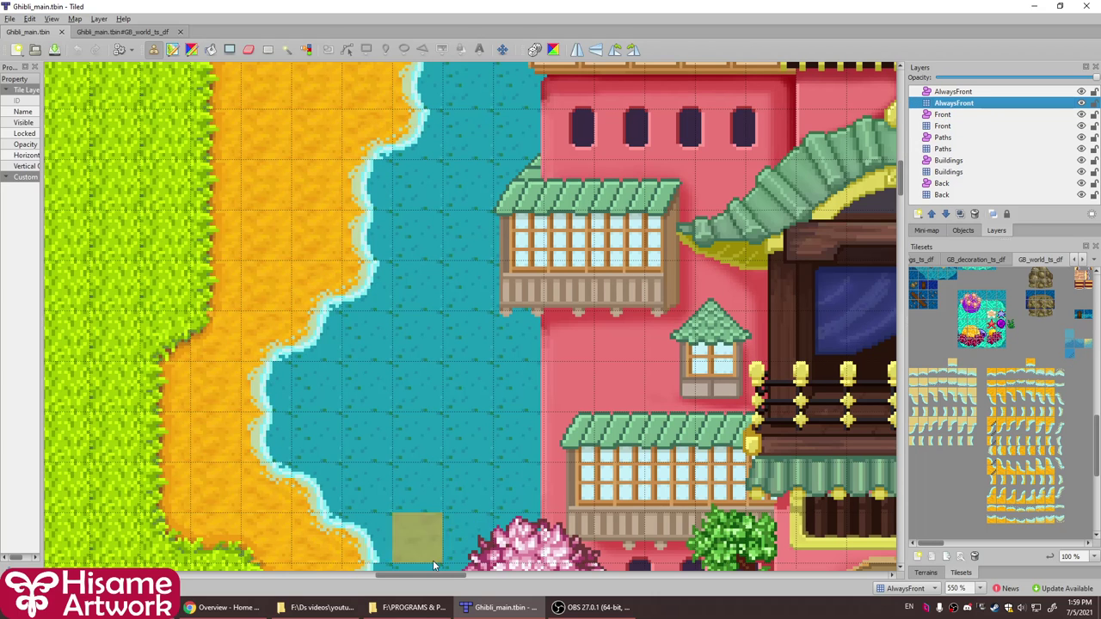
shift+scroll(369, 533, left, 4)
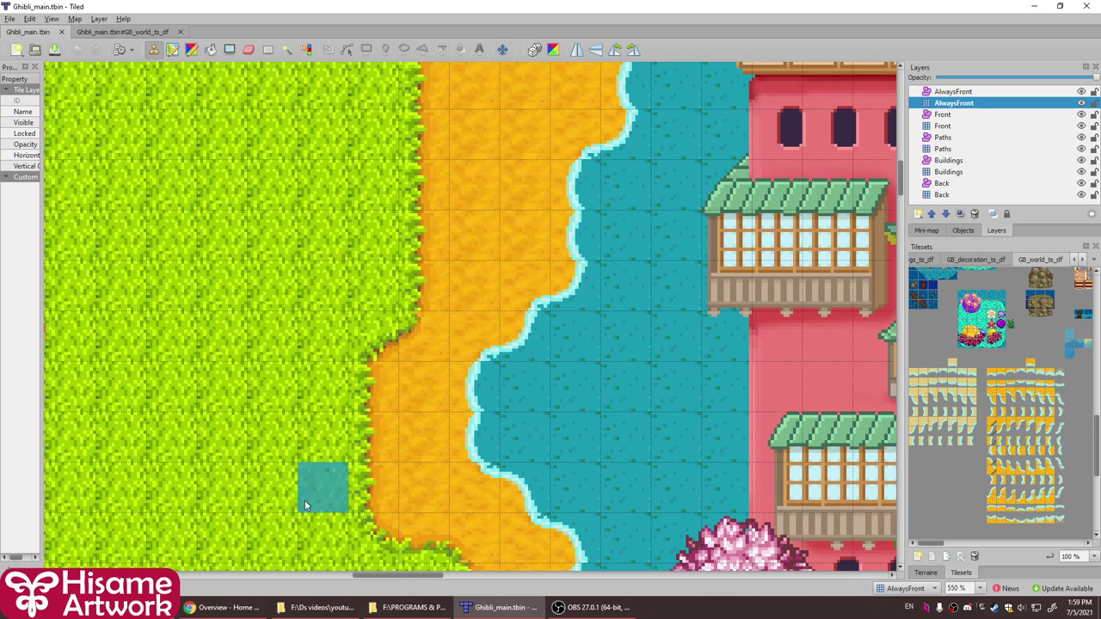
click(289, 441)
click(409, 444)
click(589, 444)
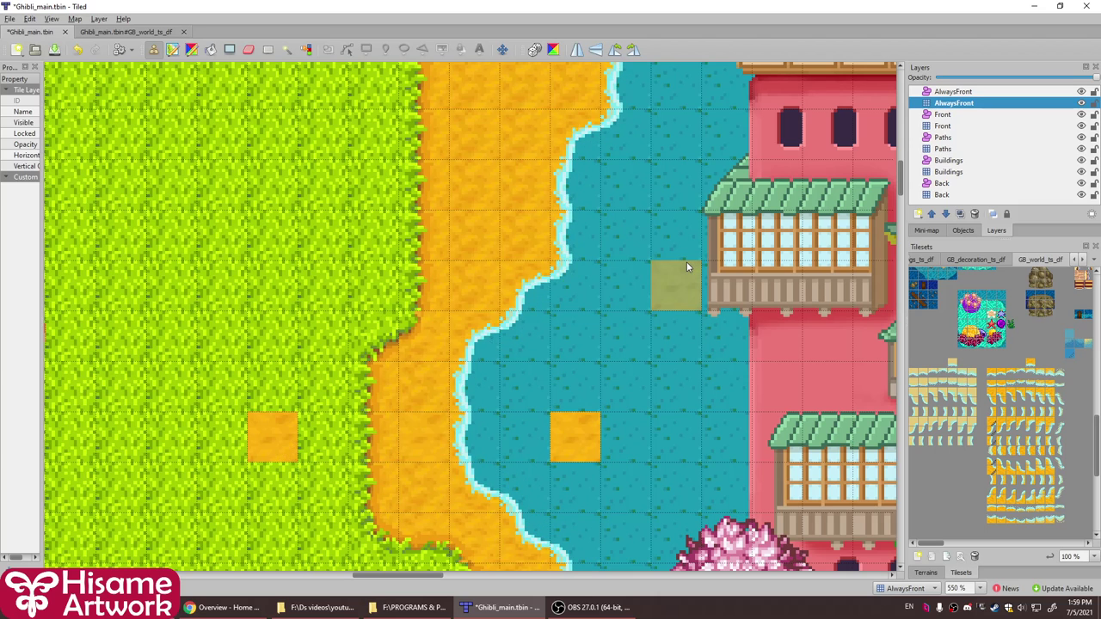
click(962, 558)
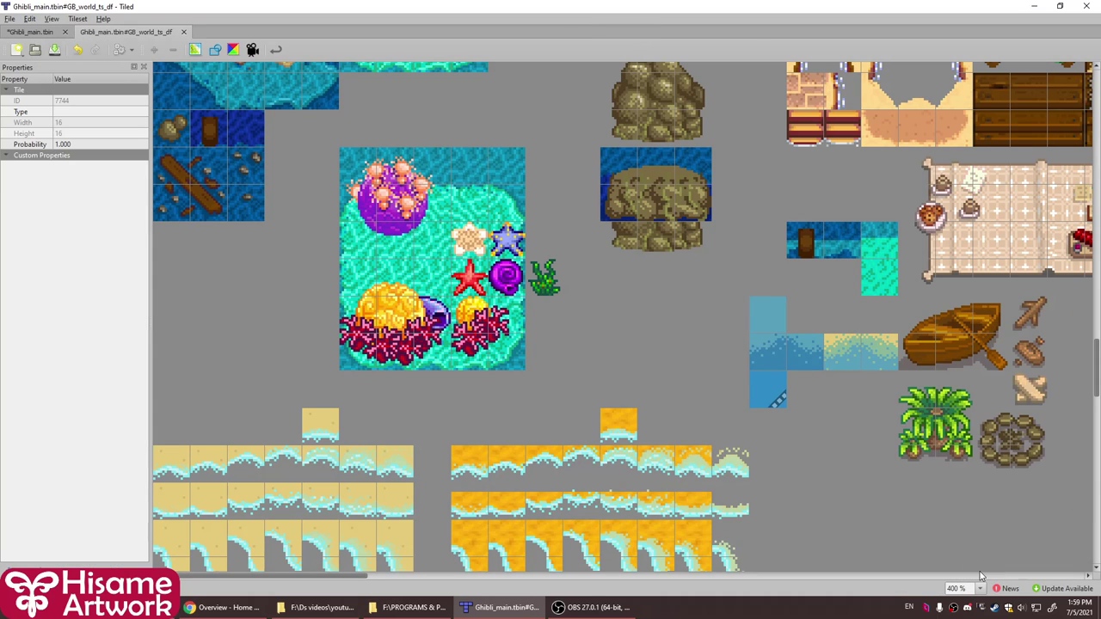
Delete all four of the tile's 600 ms animation frames in the animation editor
click(252, 49)
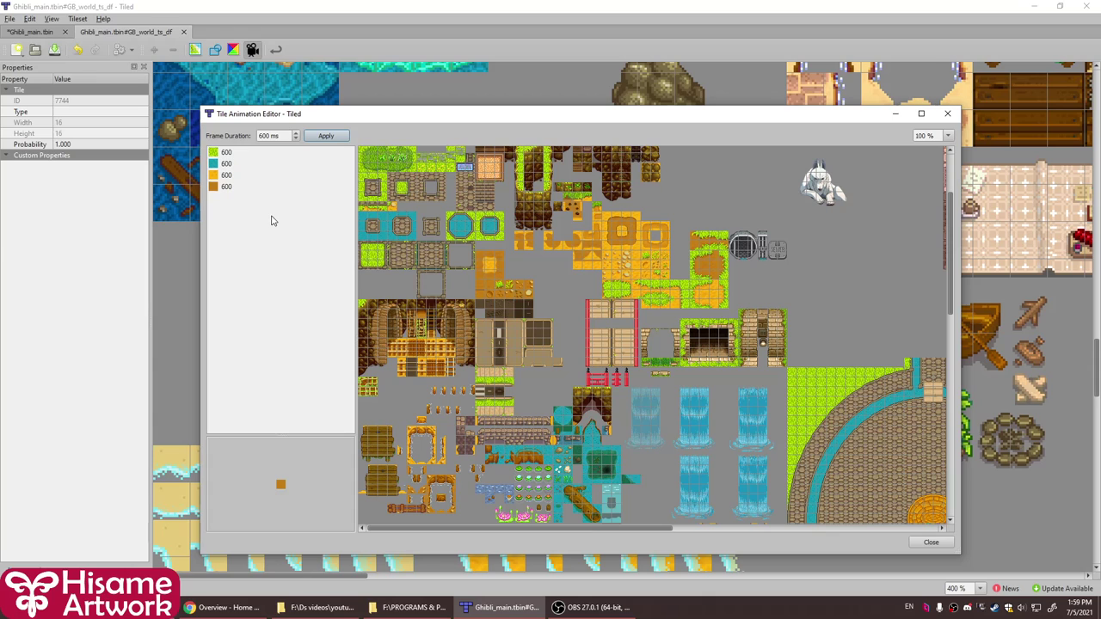
click(238, 186)
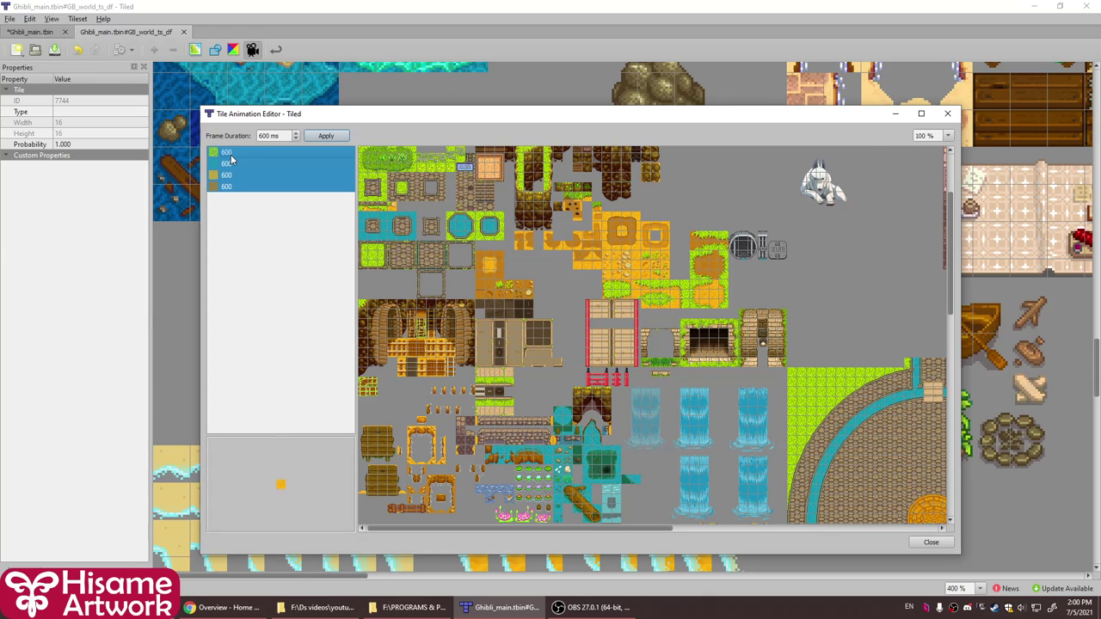
key(Delete)
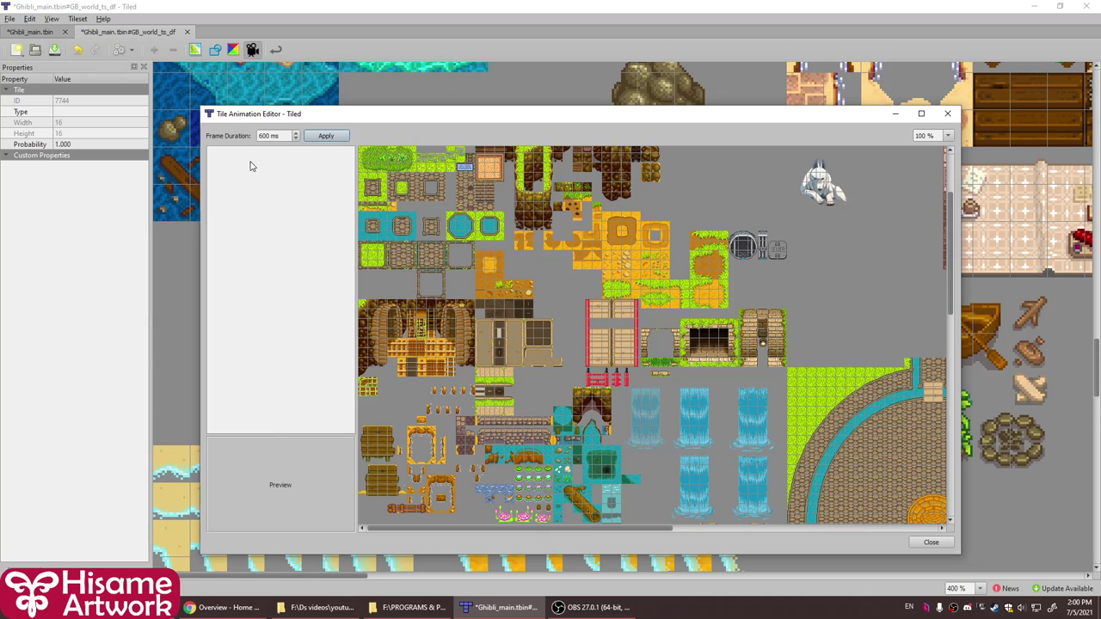
click(946, 114)
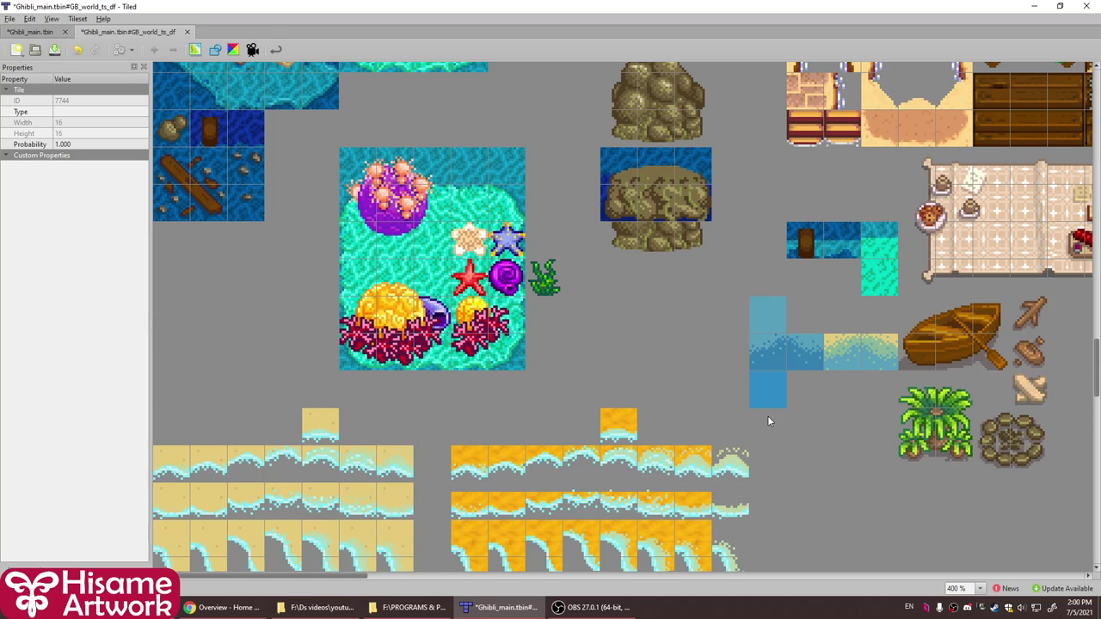
Save the GB_world_ts_df tileset and return to the Ghibli_main.tbin map
scroll(767, 415, down, 5)
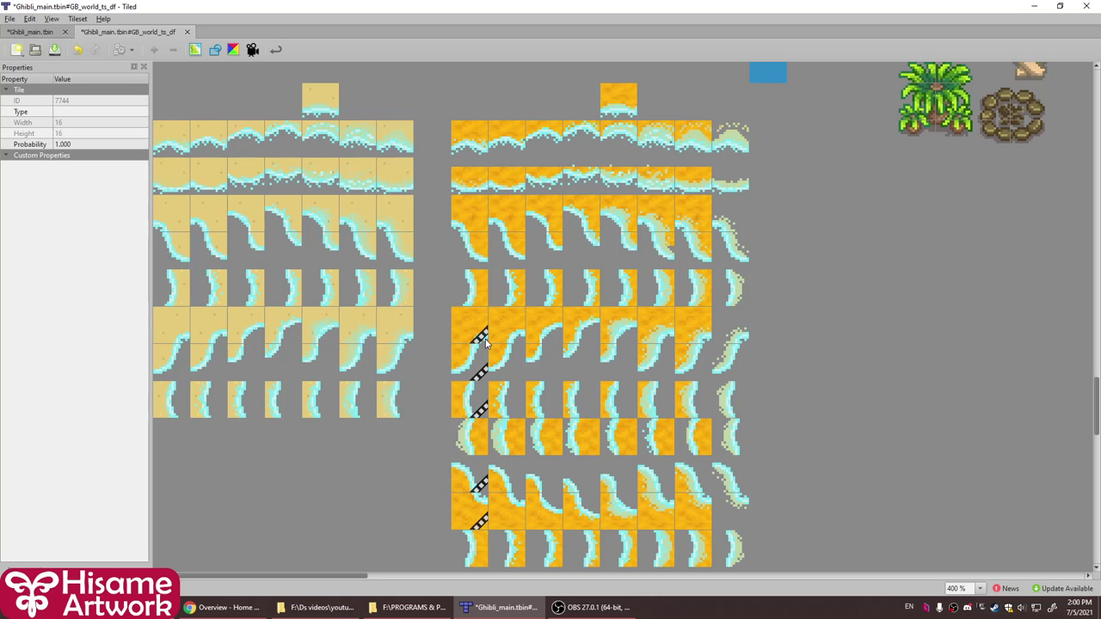
scroll(484, 341, up, 5)
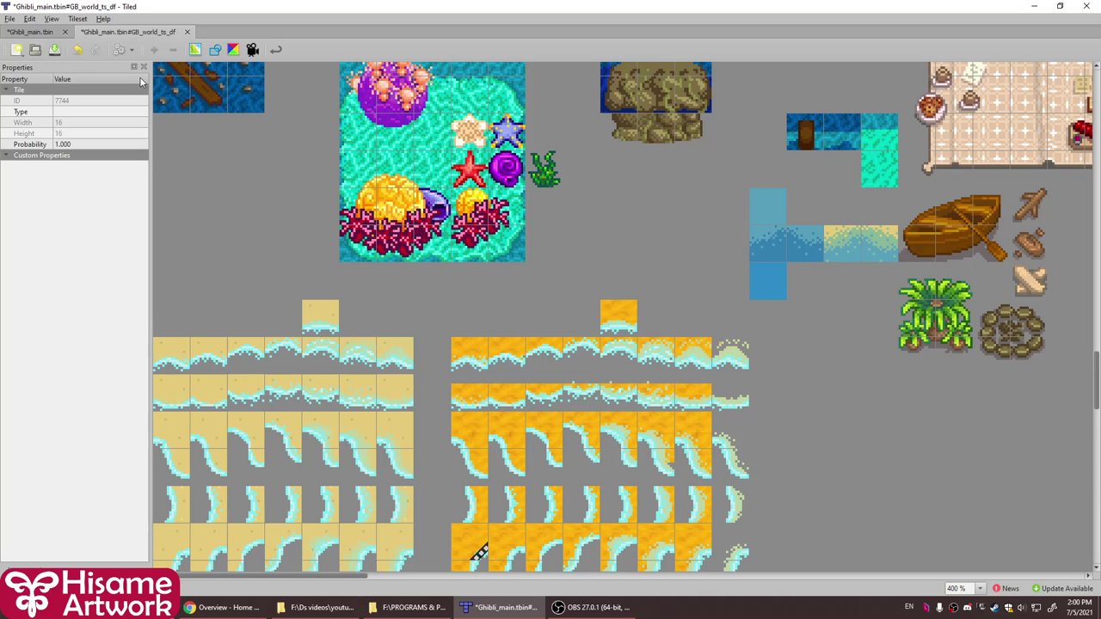
key(ctrl+s)
click(28, 33)
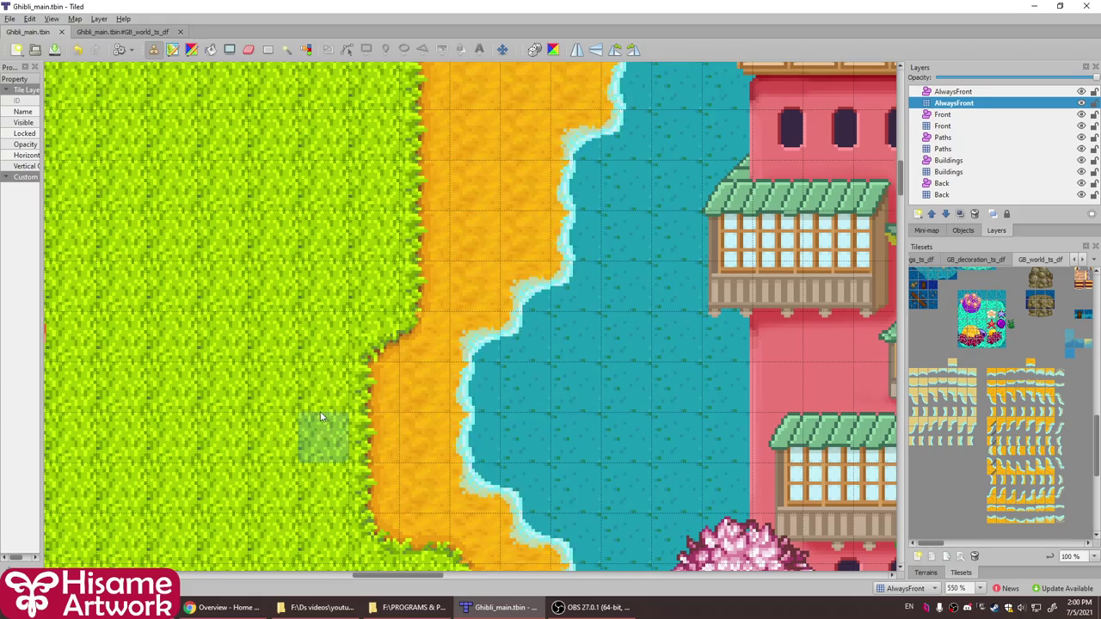
Zoom to 400% on the castle towers' spinning windmills, then select a tile in the world tileset
ctrl+scroll(189, 411, down, 4)
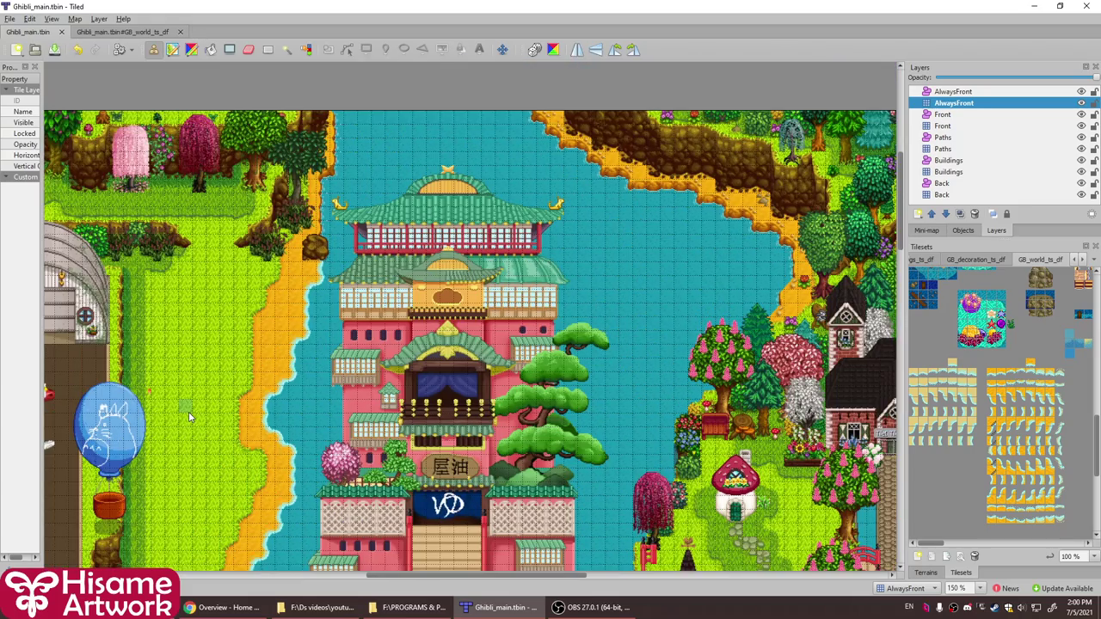
scroll(188, 412, down, 3)
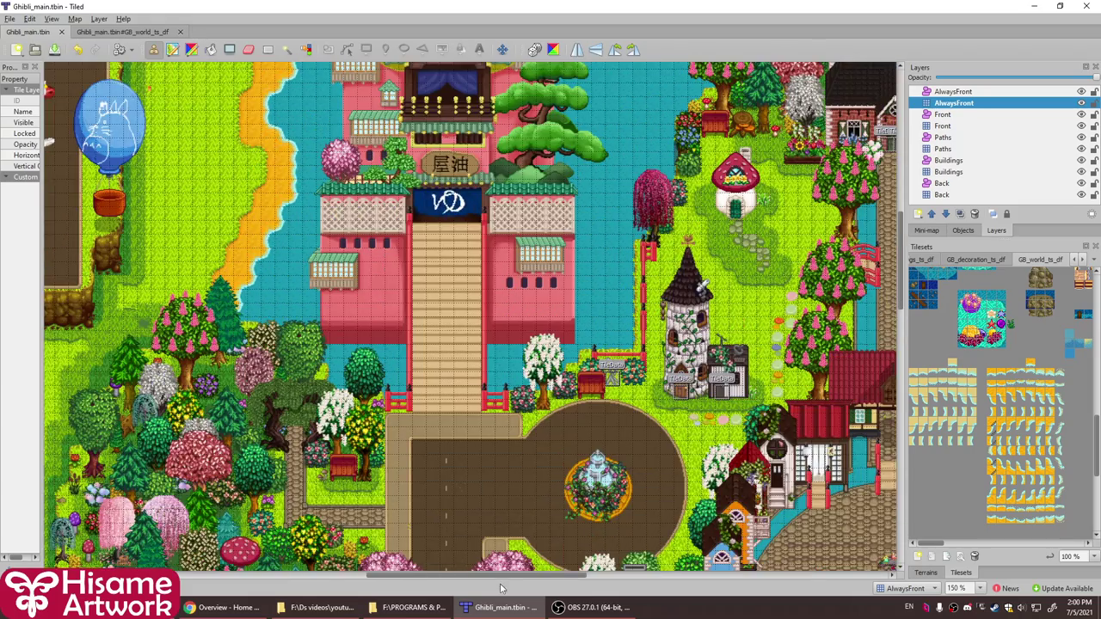
drag(504, 581, 515, 583)
ctrl+scroll(603, 498, up, 5)
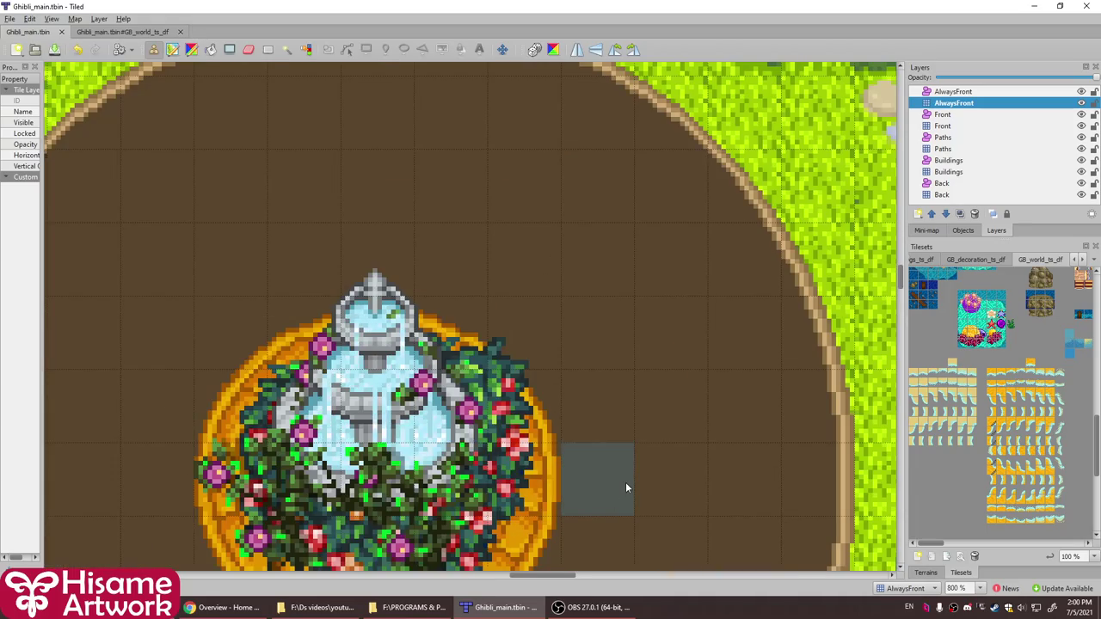
ctrl+scroll(625, 488, down, 1)
ctrl+scroll(625, 489, down, 3)
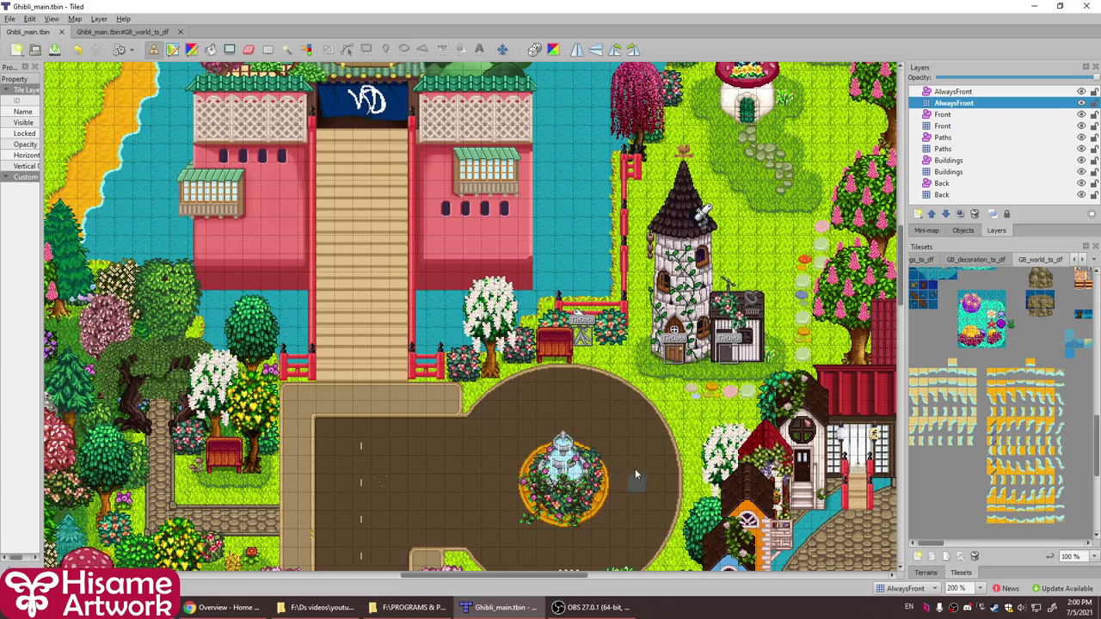
scroll(611, 508, up, 1)
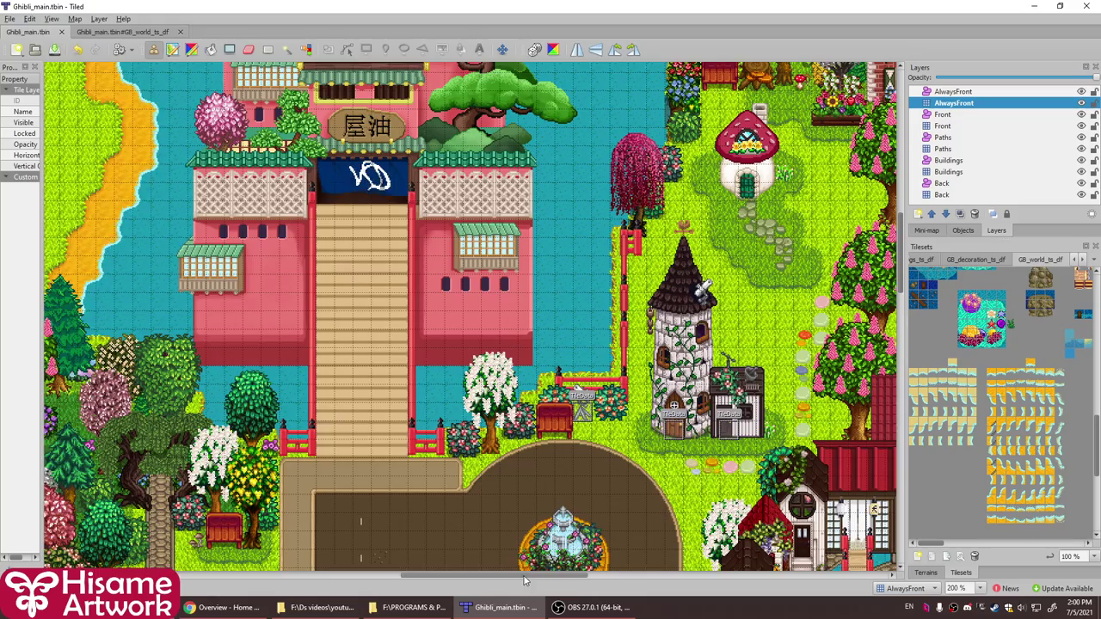
scroll(593, 576, right, 5)
drag(591, 587, 634, 582)
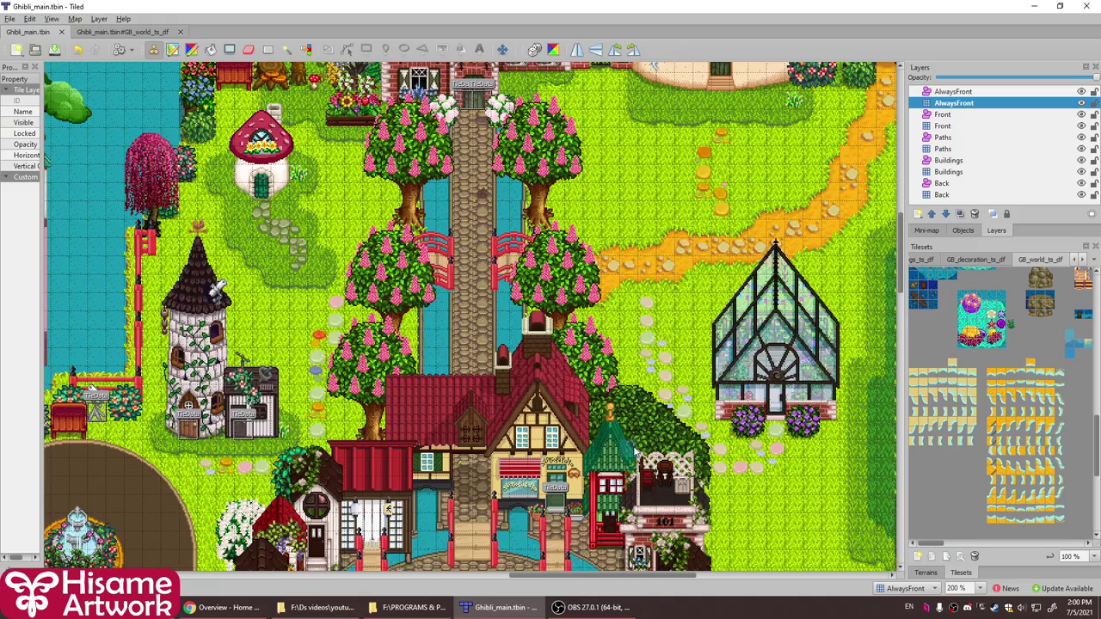
scroll(634, 452, up, 4)
ctrl+scroll(633, 446, down, 1)
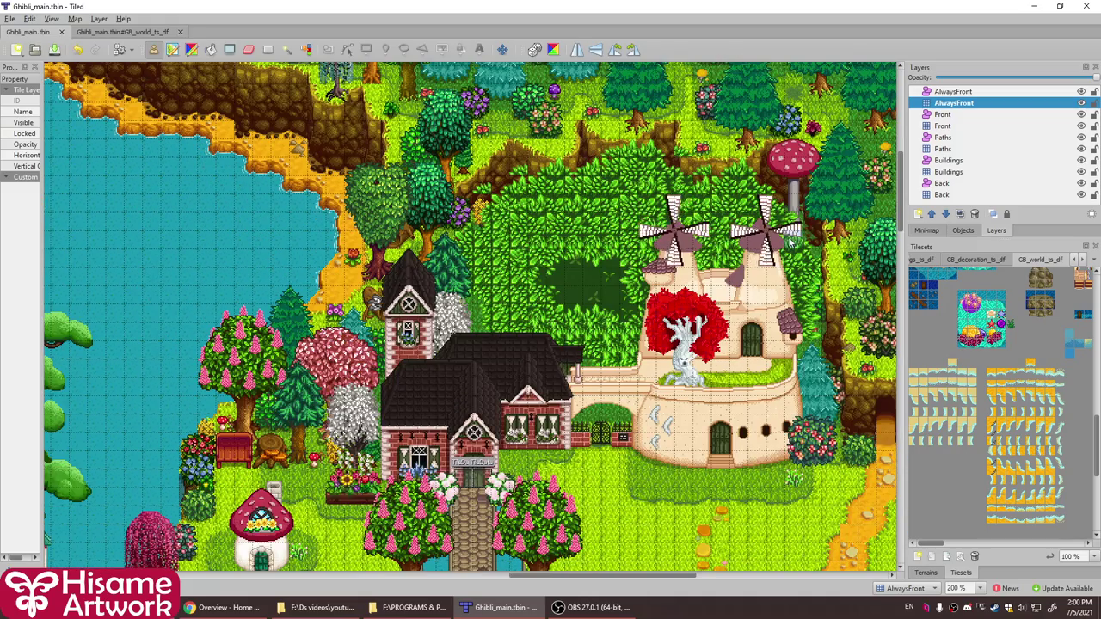
ctrl+scroll(826, 219, up, 2)
ctrl+scroll(825, 219, up, 1)
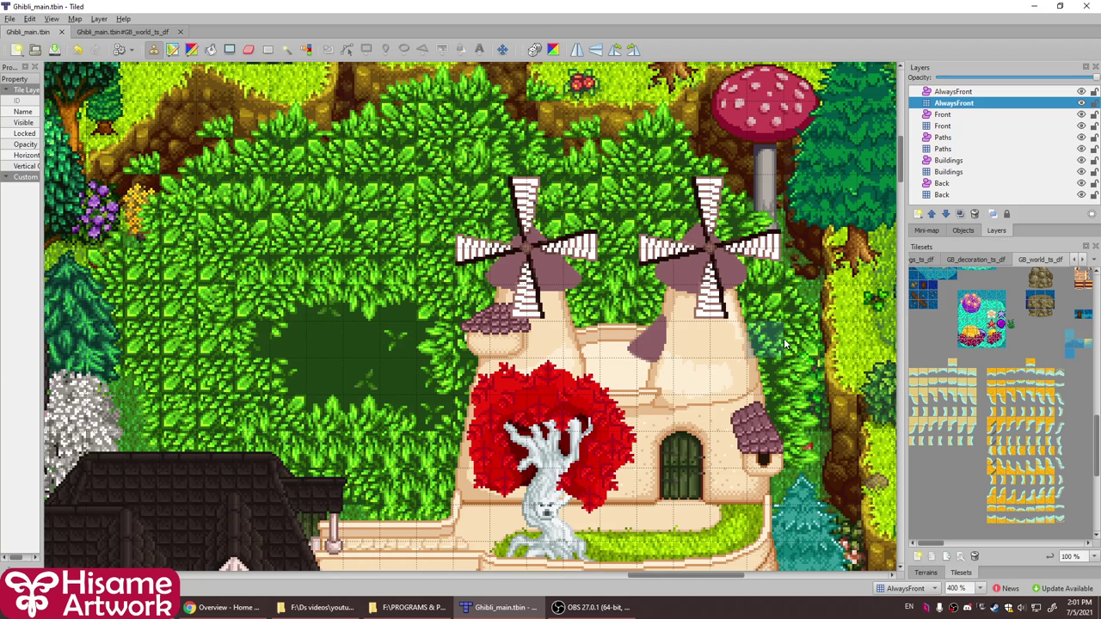
click(1011, 465)
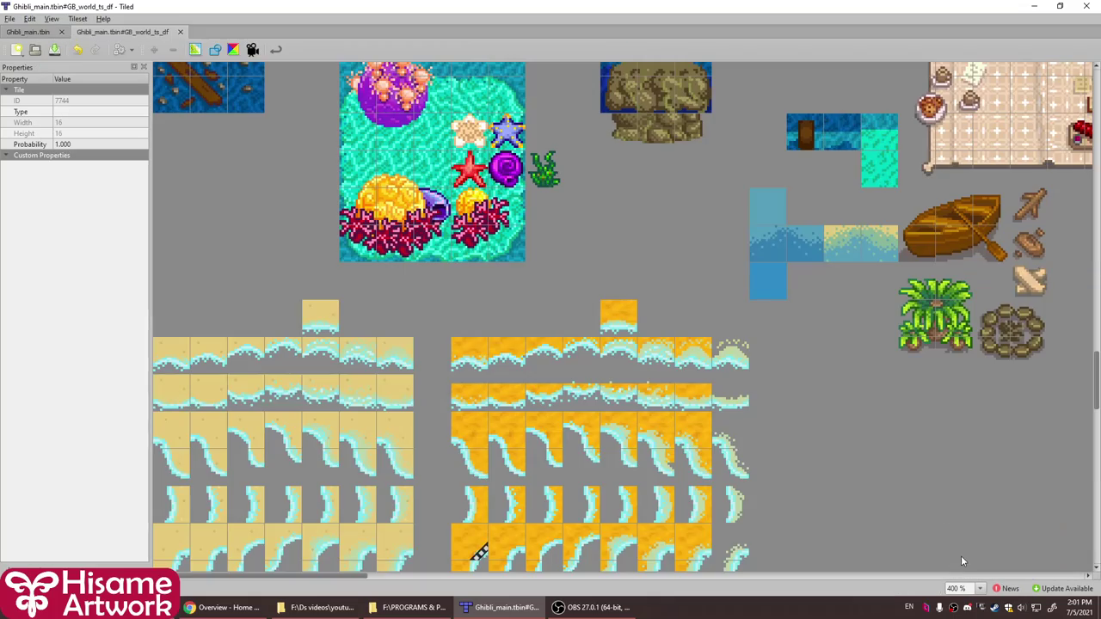
Open the GB_world_ts_df tileset in its editor tab, then close that tab
click(961, 555)
ctrl+scroll(820, 296, down, 5)
click(180, 32)
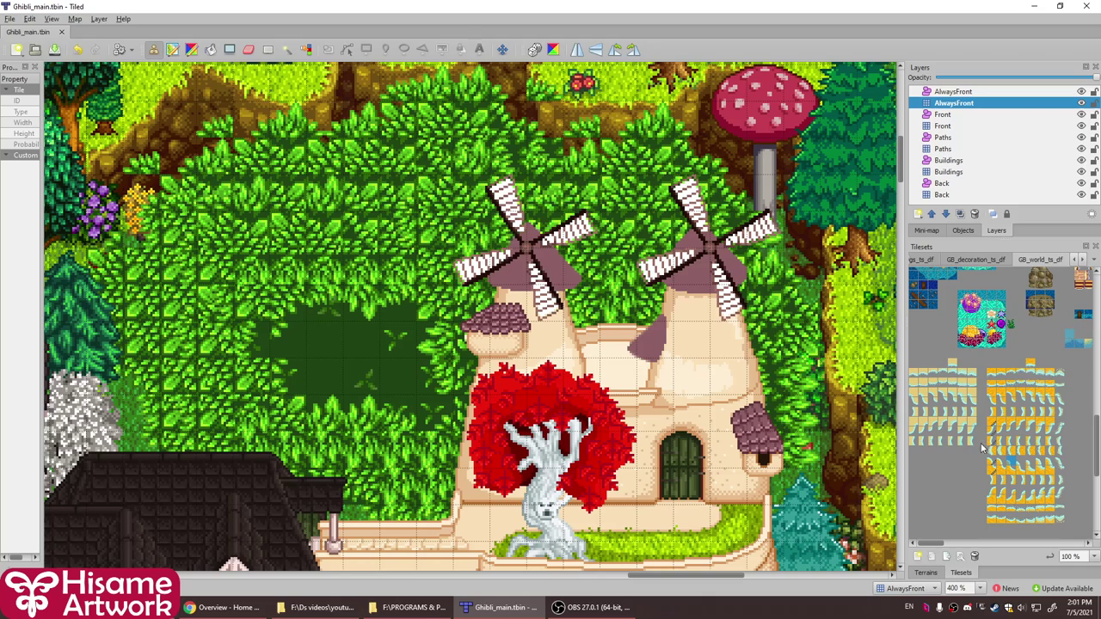
Open GB_buildings_ts_df in the tileset editor at the windmill blade tiles, then bring up the tilesheets folder
click(985, 260)
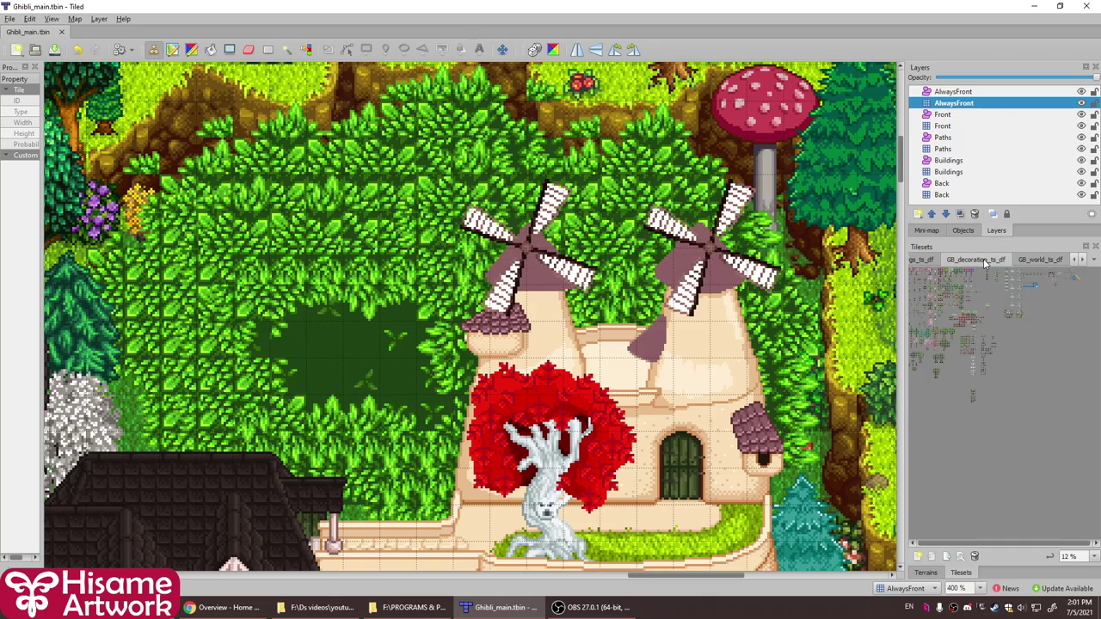
click(924, 260)
ctrl+scroll(962, 411, down, 4)
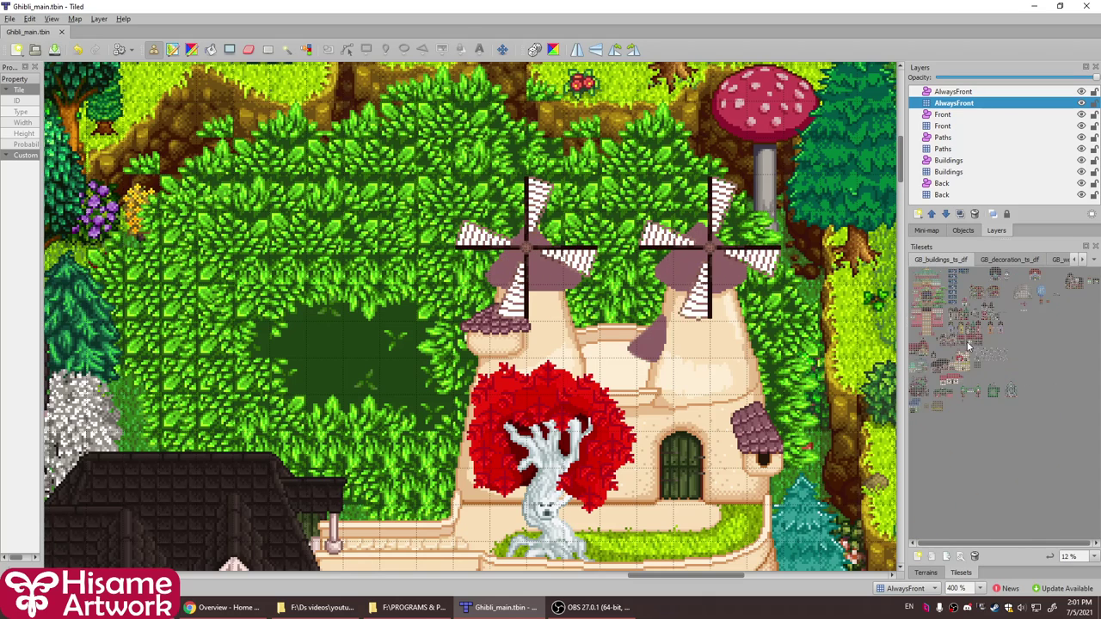
ctrl+scroll(963, 411, up, 5)
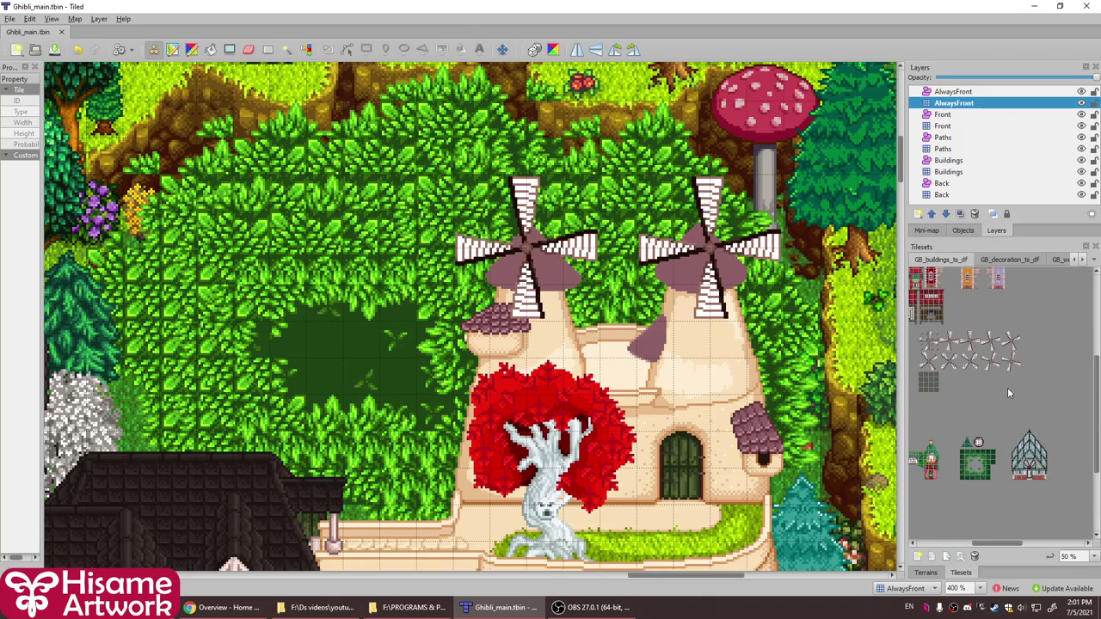
click(975, 556)
scroll(482, 327, down, 4)
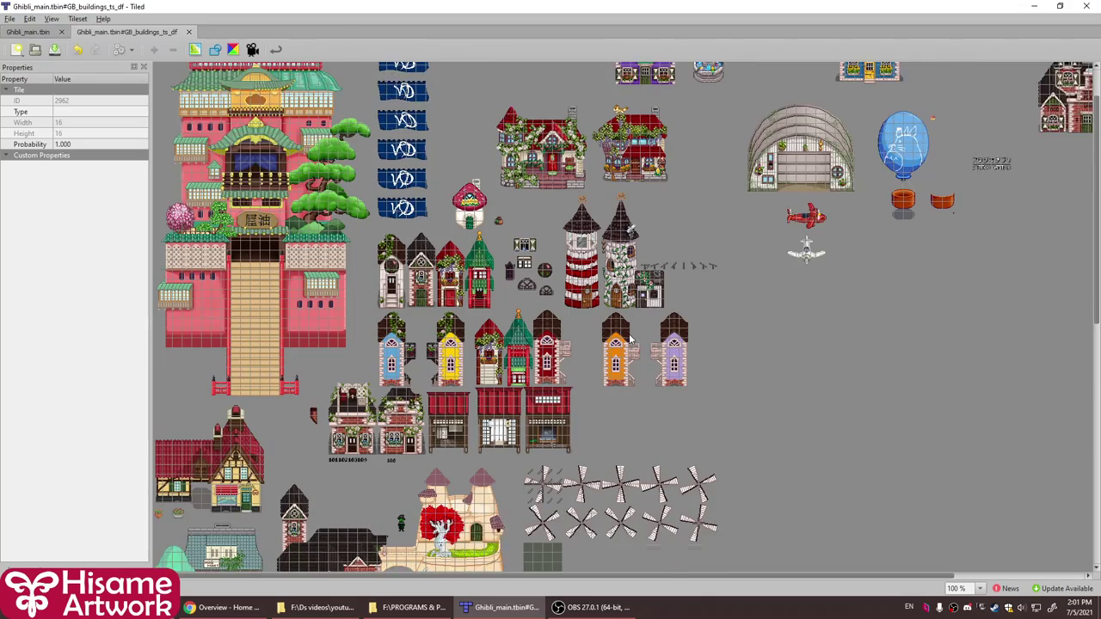
ctrl+scroll(565, 431, up, 5)
ctrl+scroll(565, 436, down, 2)
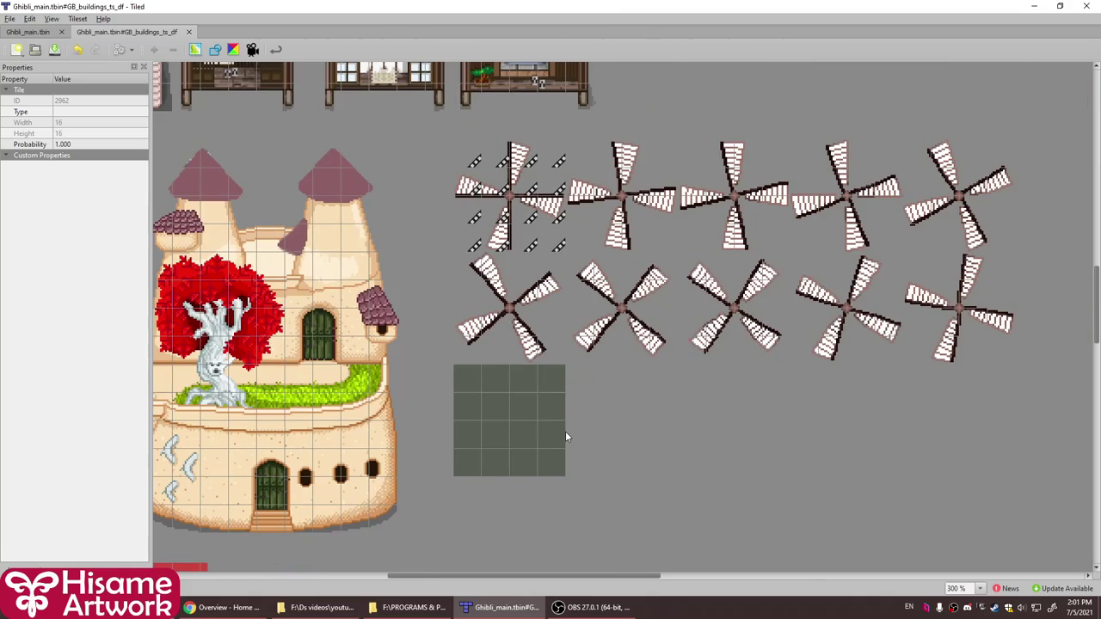
click(399, 609)
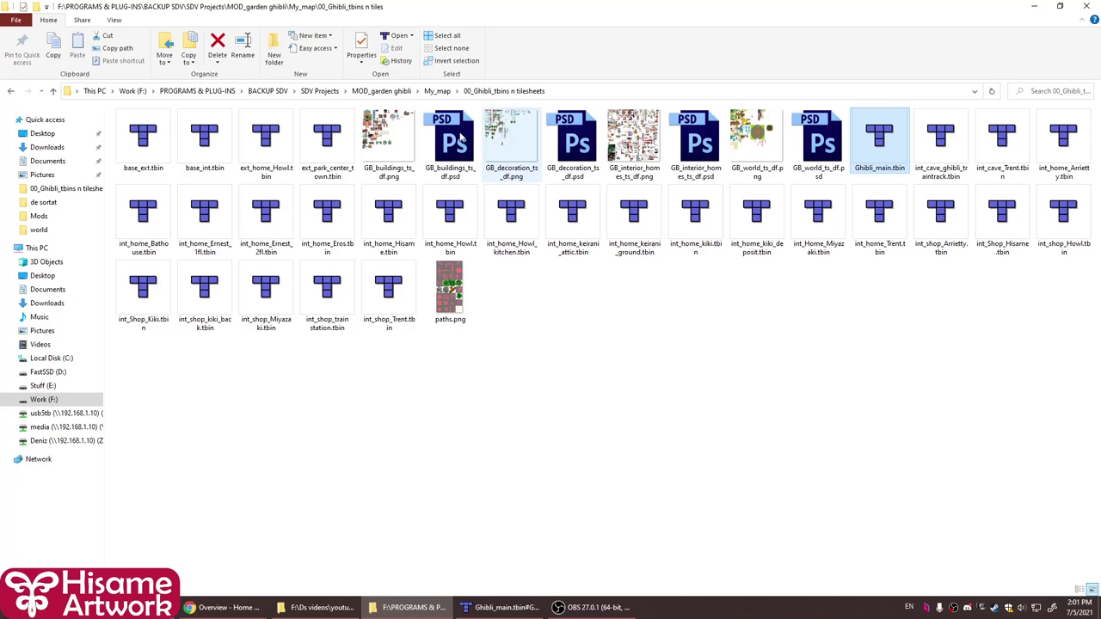
Open GB_buildings_ts_df.psd from the tilesheets folder in Photoshop
click(456, 140)
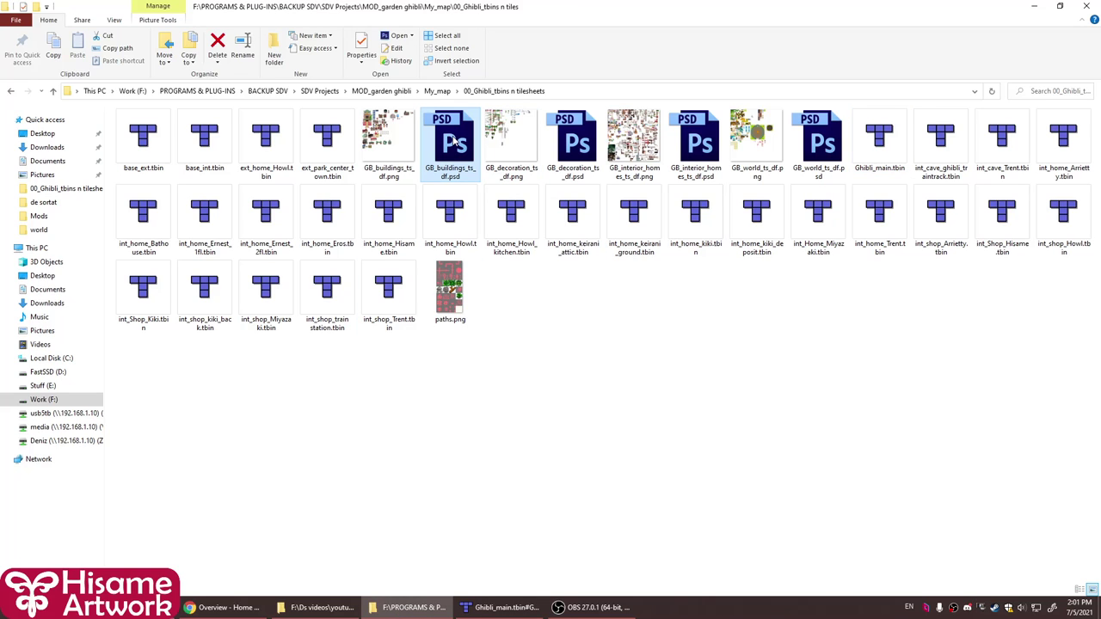
double_click(454, 140)
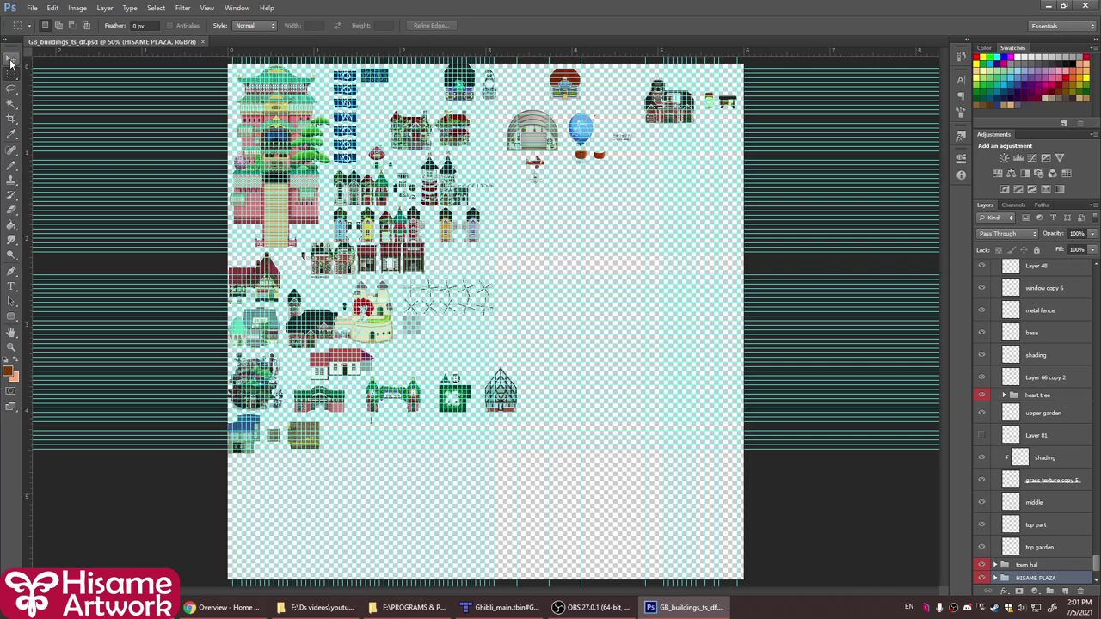
Turn on auto-select, zoom into the windmill frames and select the animation placeholder layer
click(12, 57)
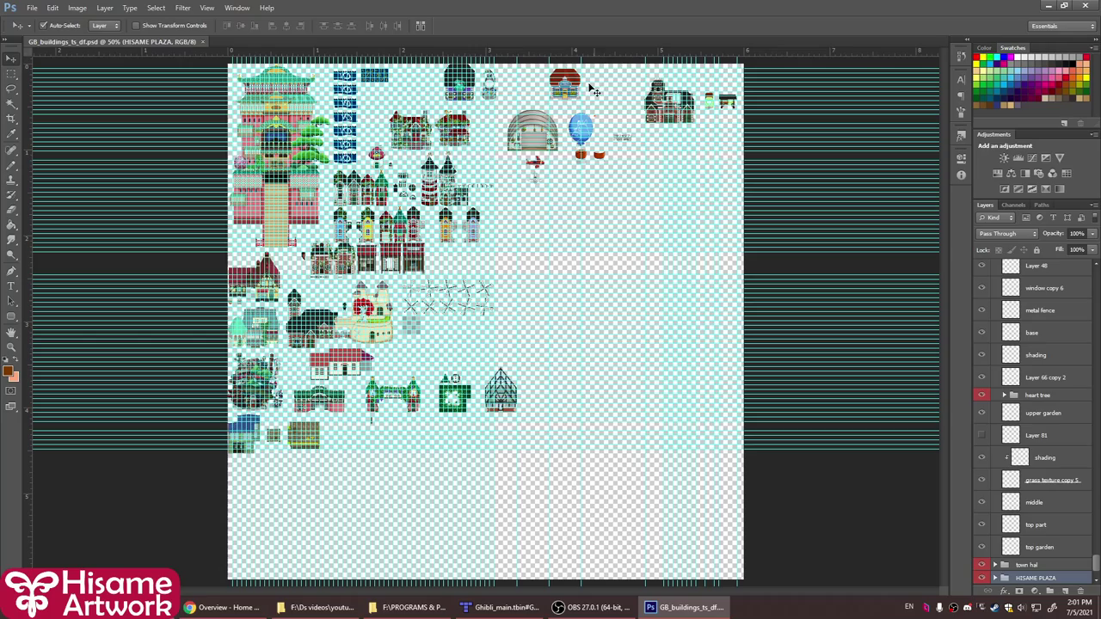
alt+scroll(406, 341, up, 3)
alt+scroll(406, 341, up, 7)
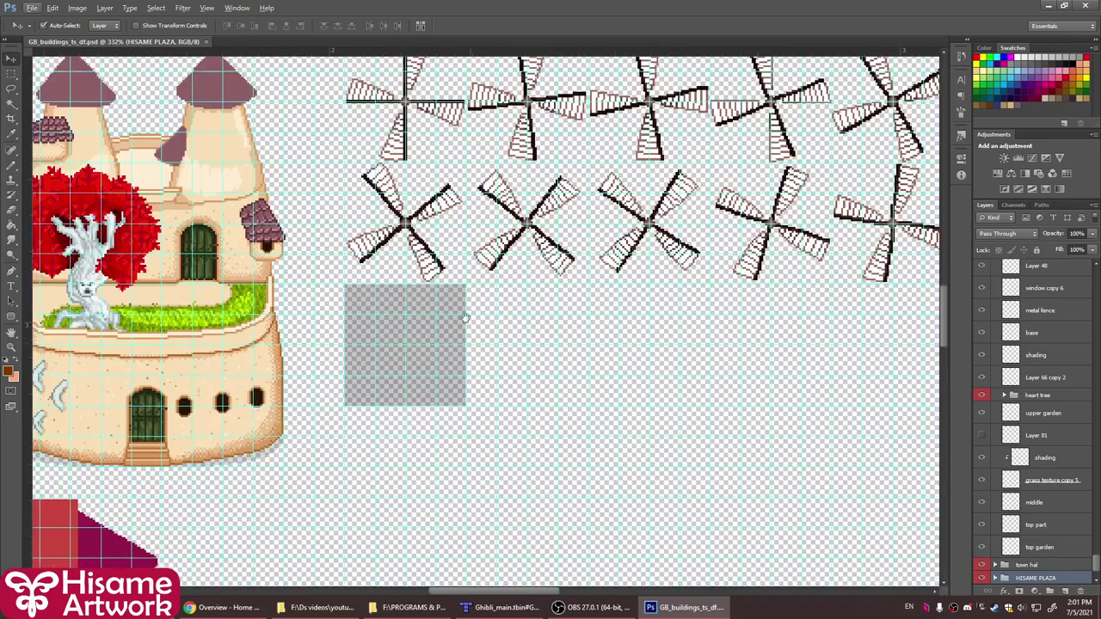
drag(471, 308, 404, 375)
click(365, 367)
scroll(1043, 338, up, 1)
scroll(1043, 338, up, 5)
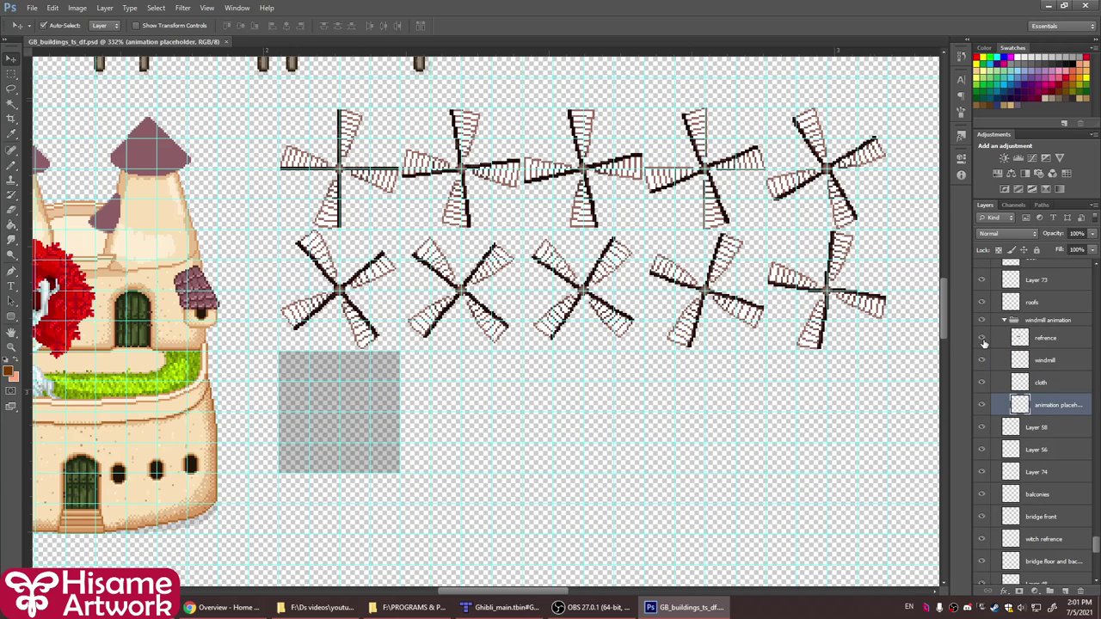
Show and then hide the numbered refrence grid, leaving the refrence layer active
click(981, 339)
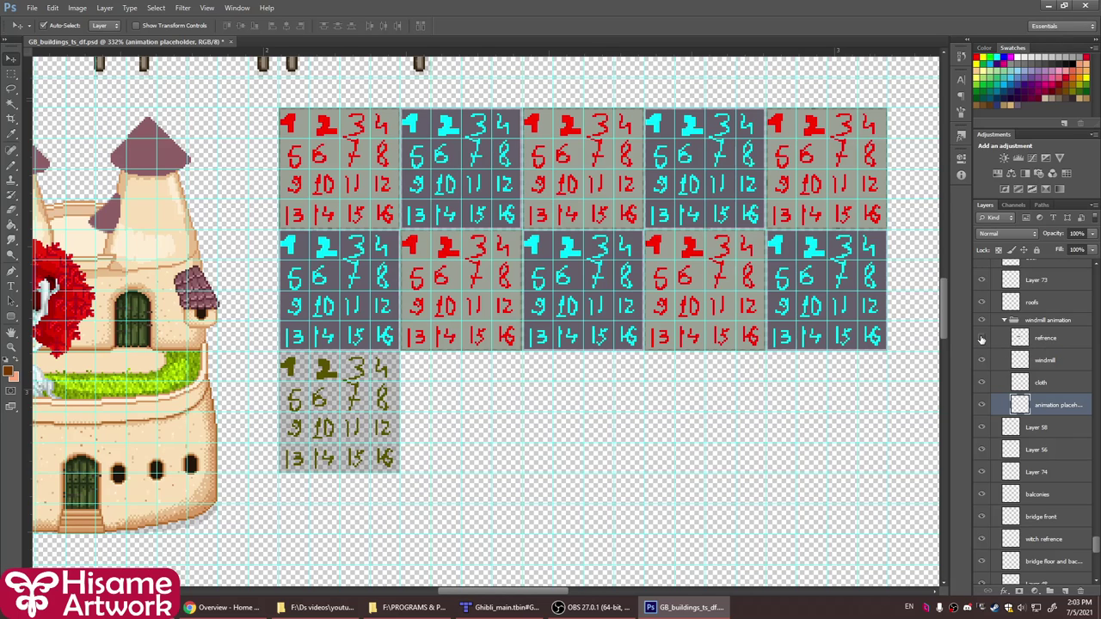
click(981, 339)
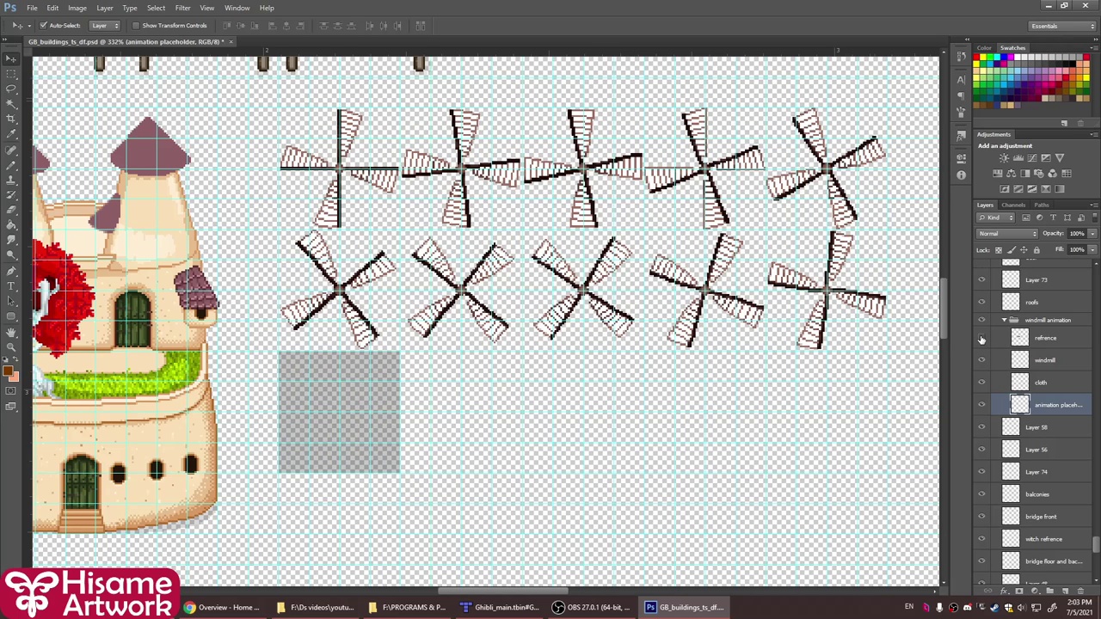
click(1017, 342)
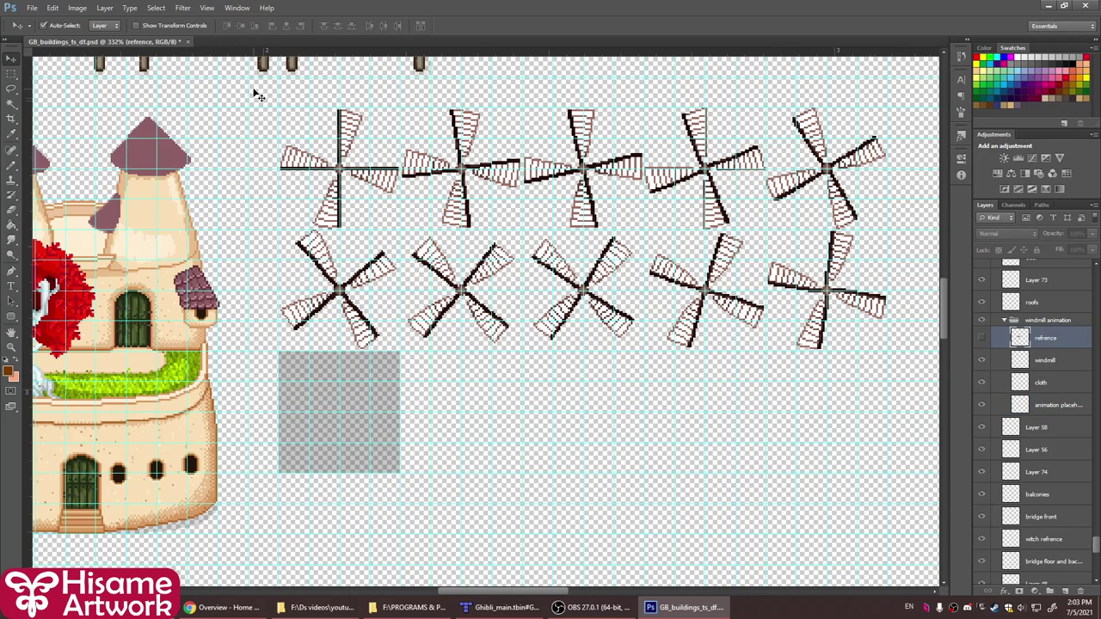
Switch to the pencil in bright orange (255) and add a new layer named test
key(i)
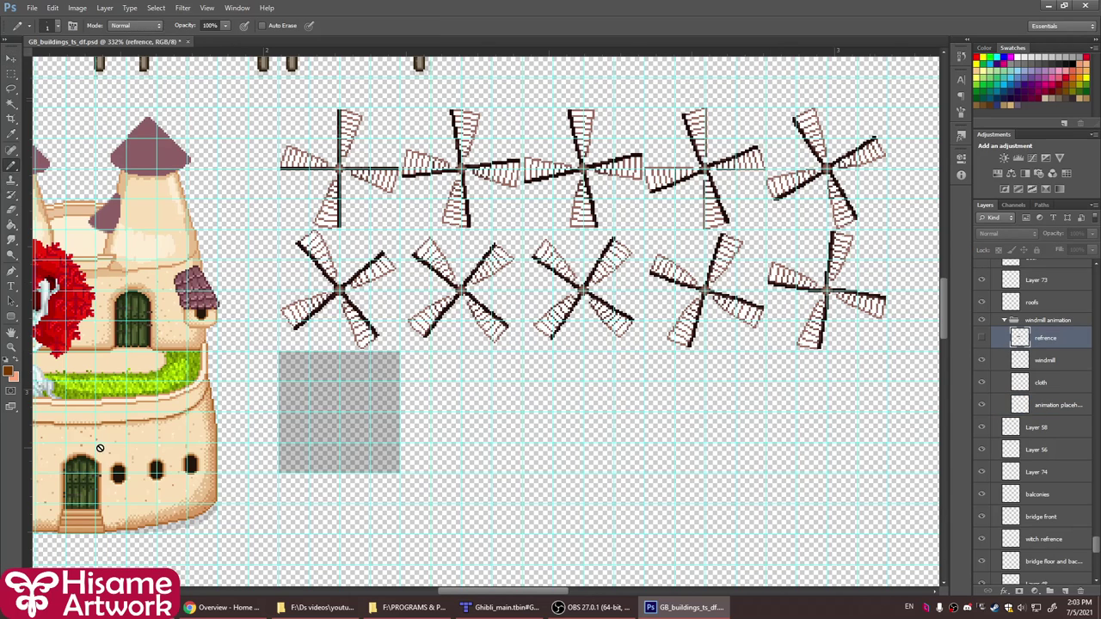
click(9, 371)
text(255)
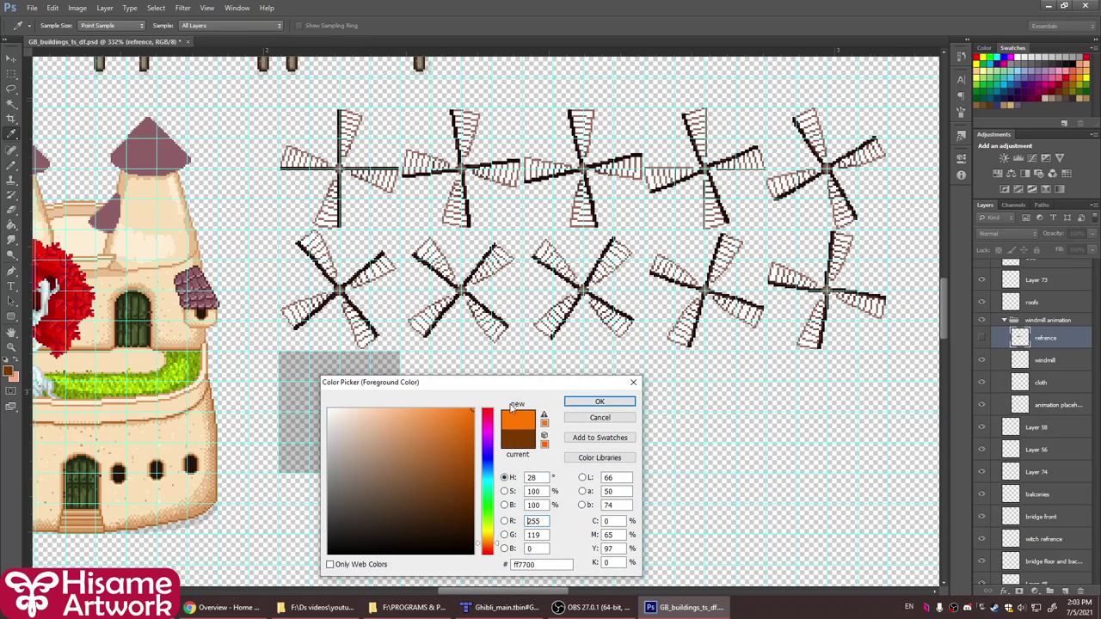
click(599, 402)
click(1065, 592)
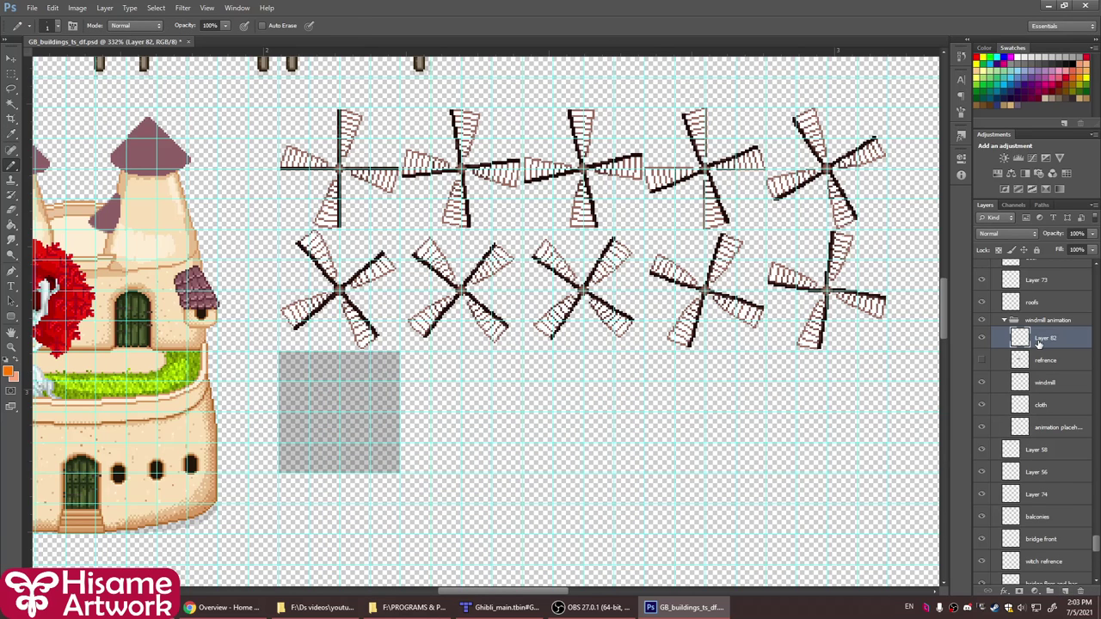
key(Return)
Paint an orange stroke over the top windmills and a blue stroke over the lower windmills
drag(291, 179, 824, 160)
drag(778, 272, 461, 303)
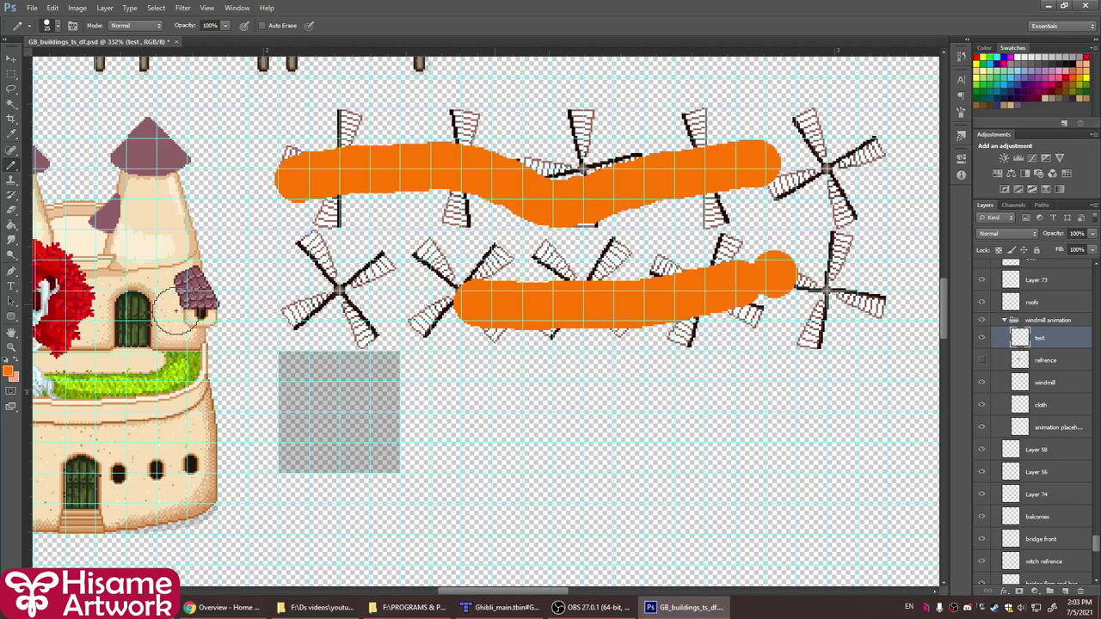
key(ctrl+alt+z)
key(ctrl+alt+z)
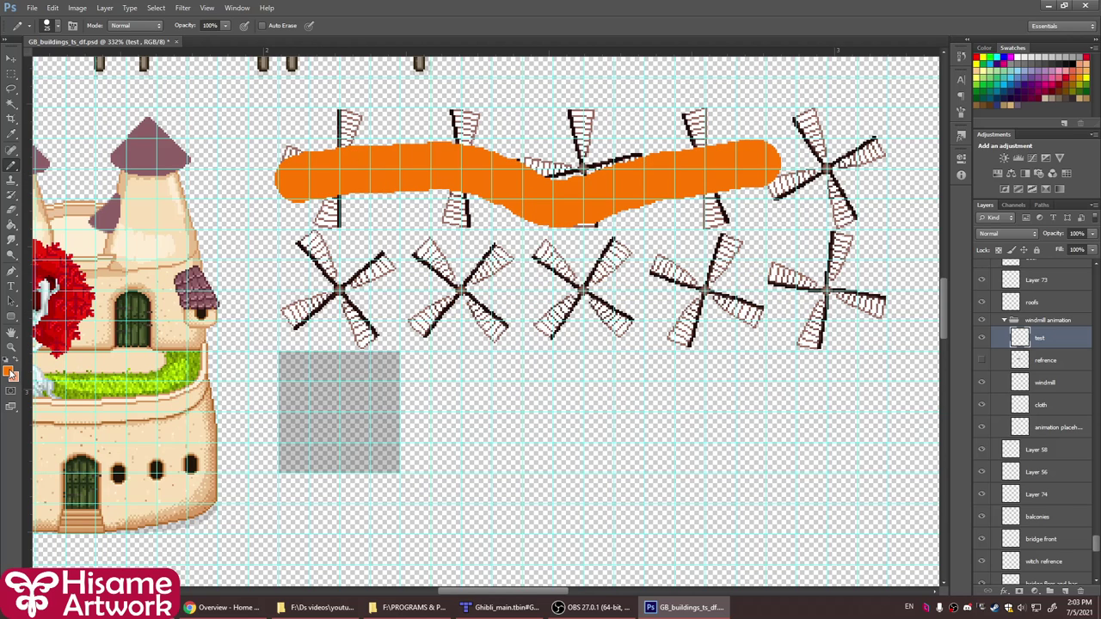
click(12, 371)
click(488, 472)
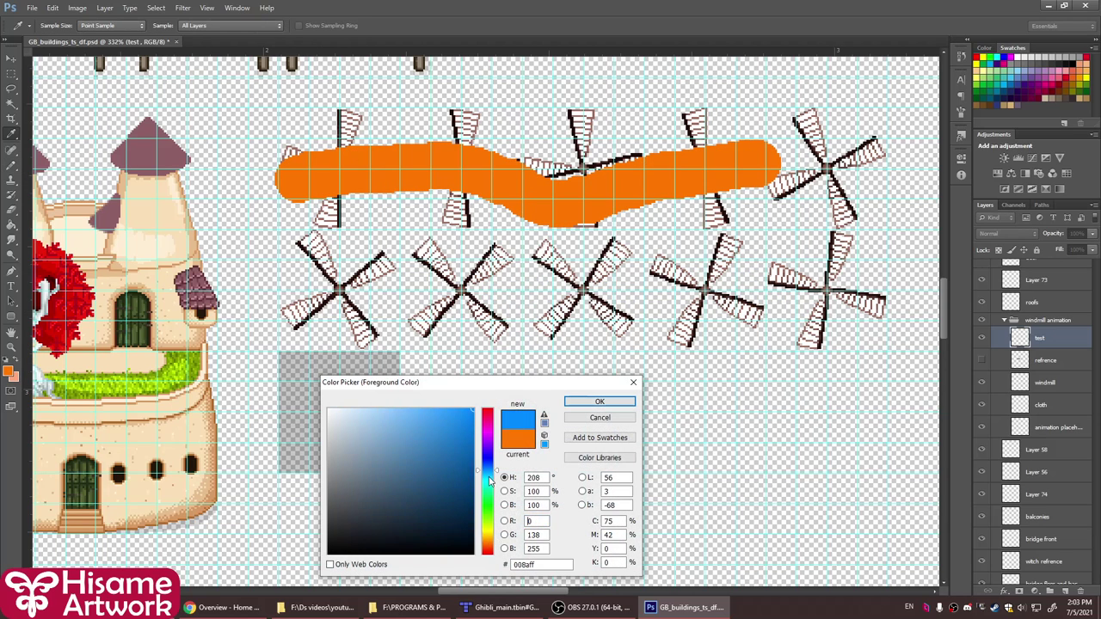
click(600, 402)
drag(337, 277, 822, 272)
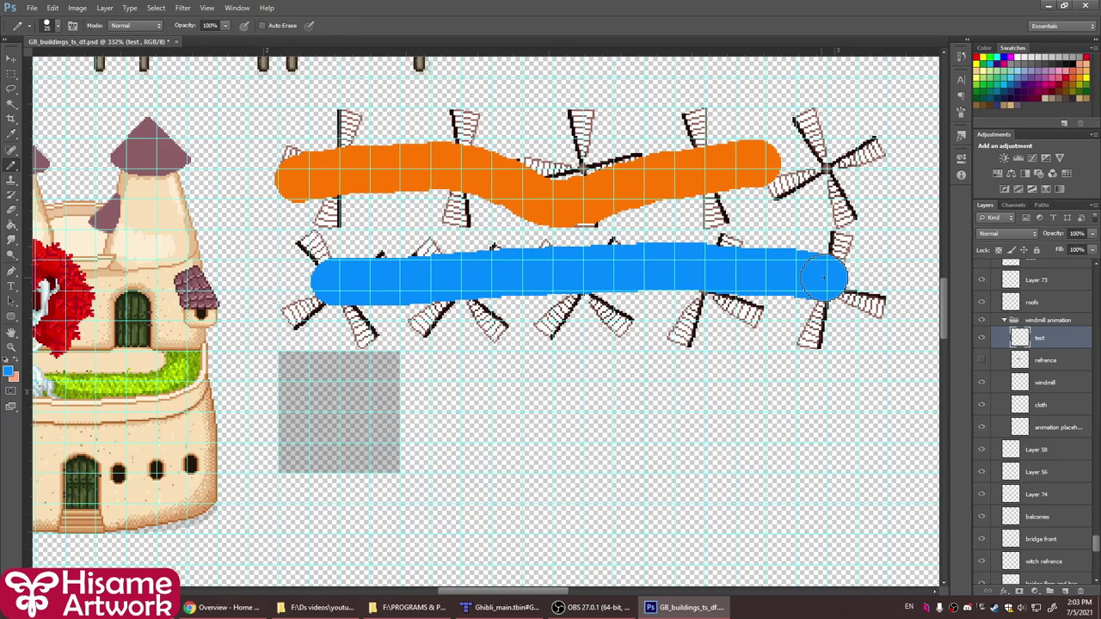
Save the sheet as PNG over GB_buildings_ts_df.png and return to Tiled
click(31, 8)
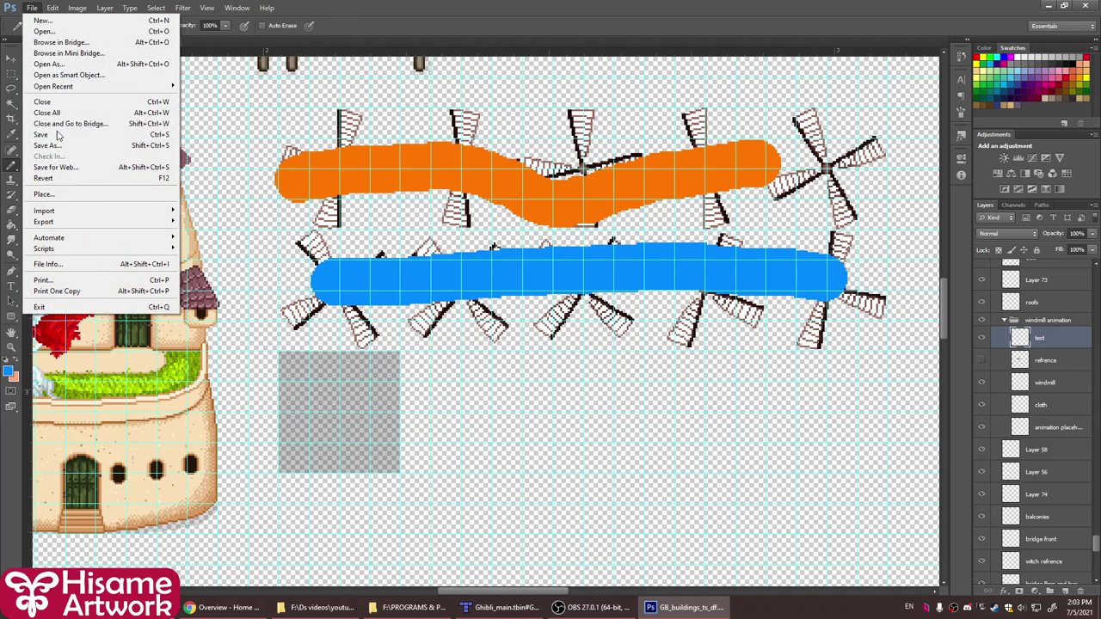
click(52, 146)
click(602, 299)
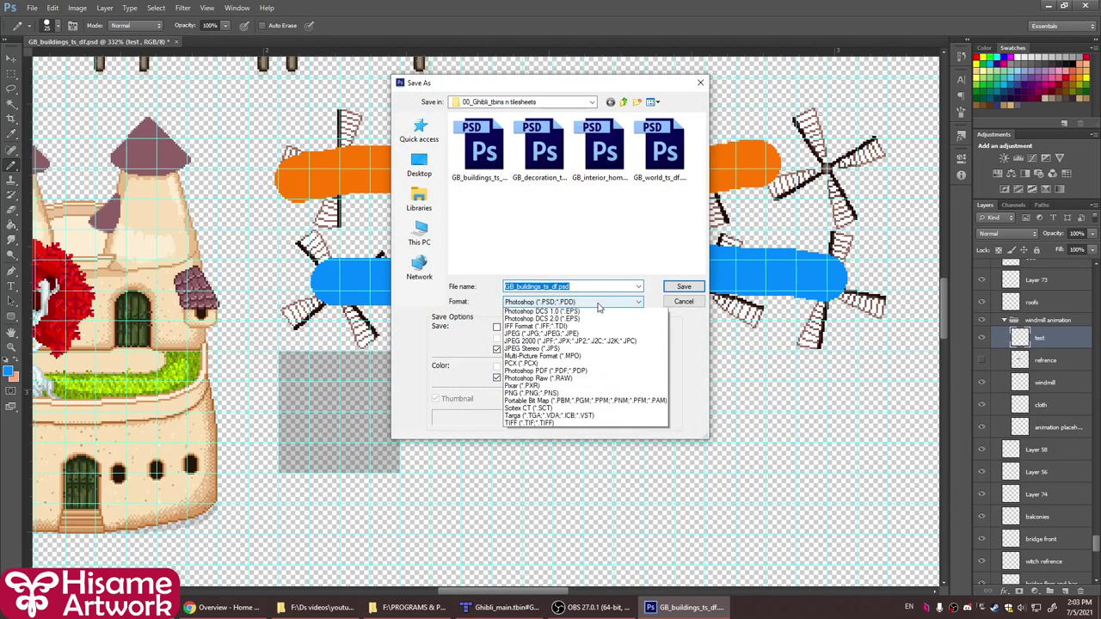
click(533, 429)
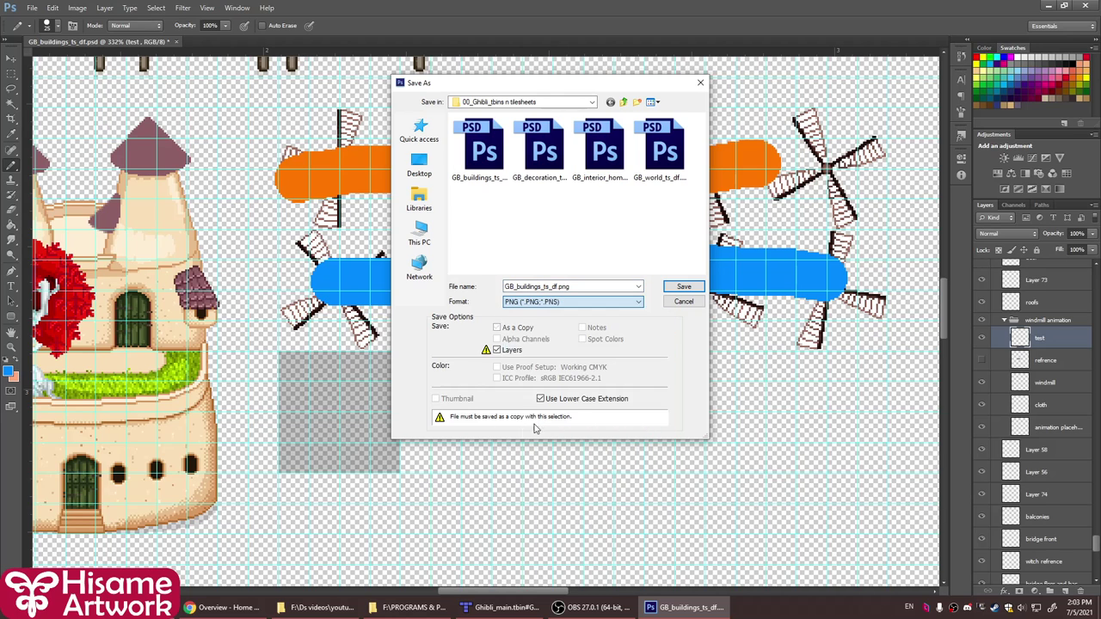
click(683, 286)
click(531, 231)
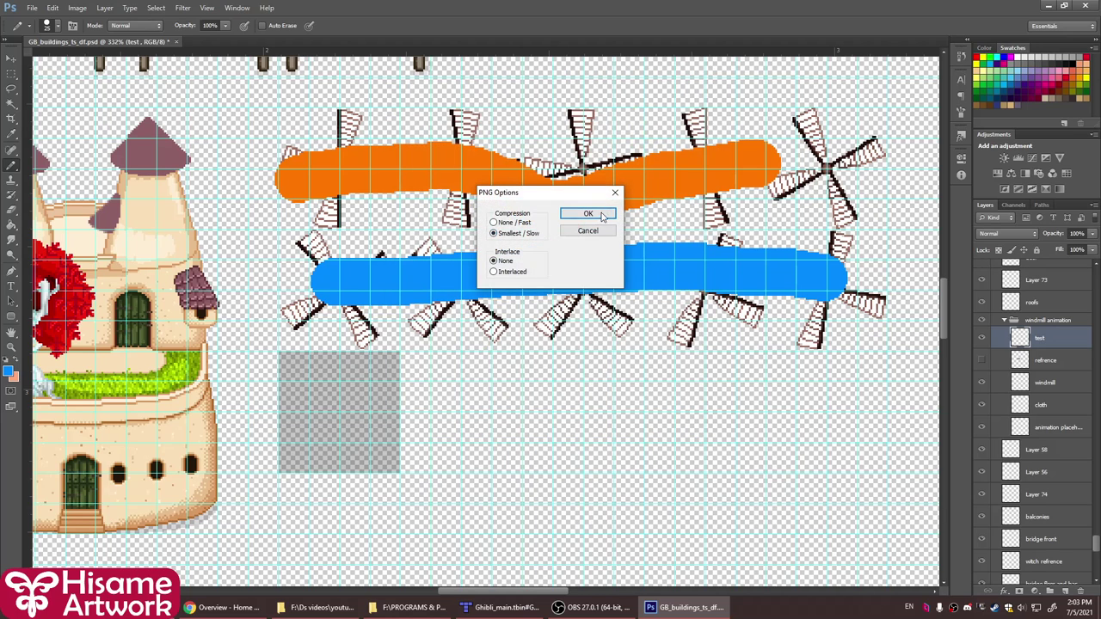
click(586, 214)
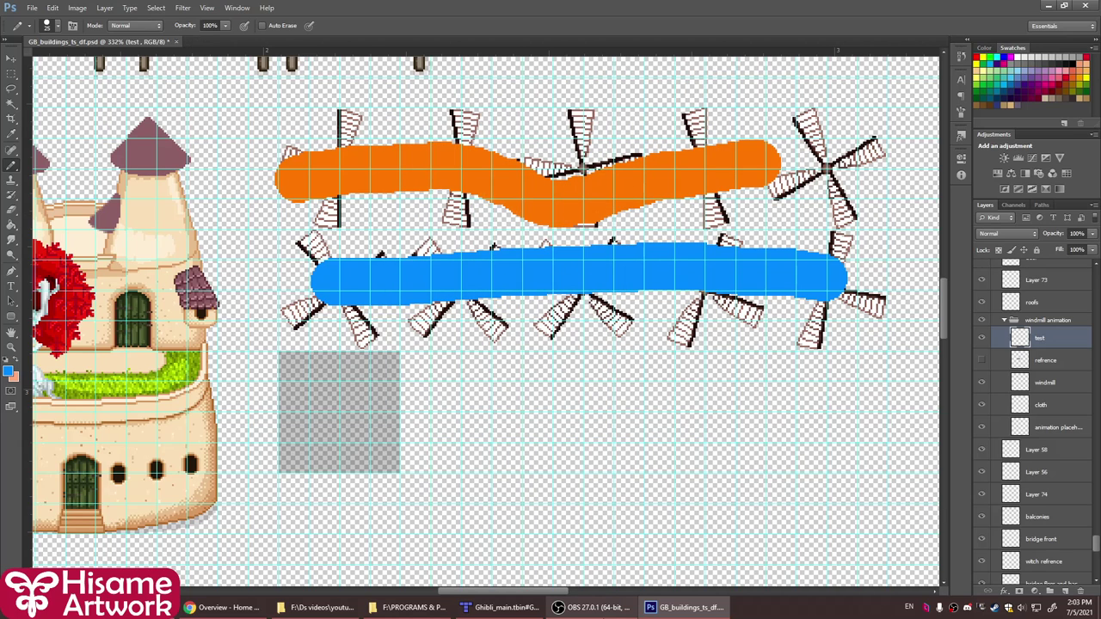
mouse_move(591, 607)
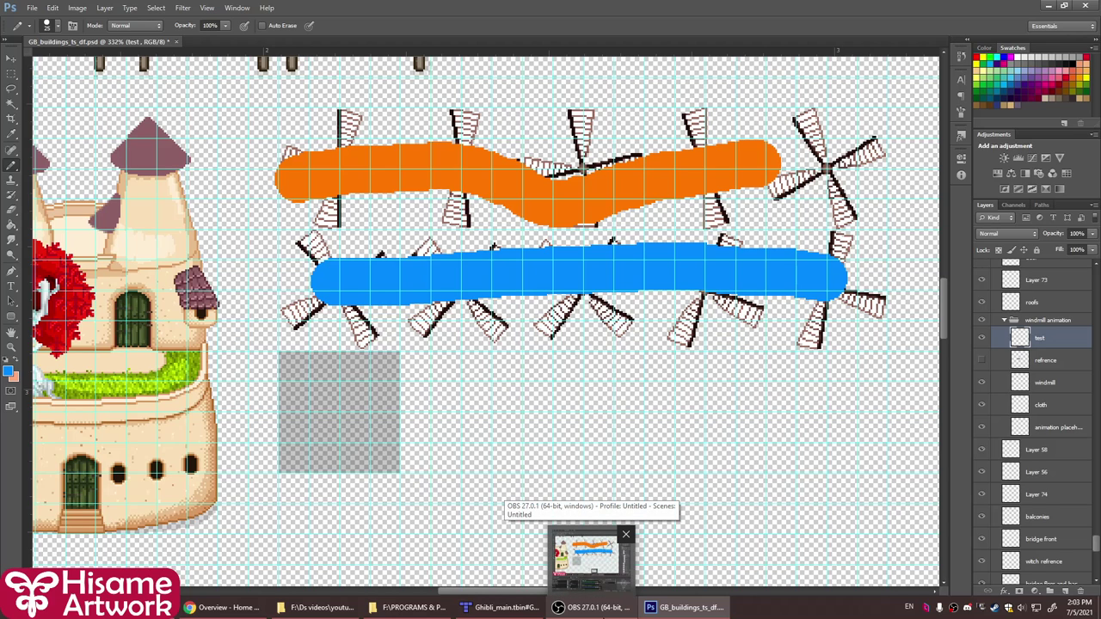
click(526, 609)
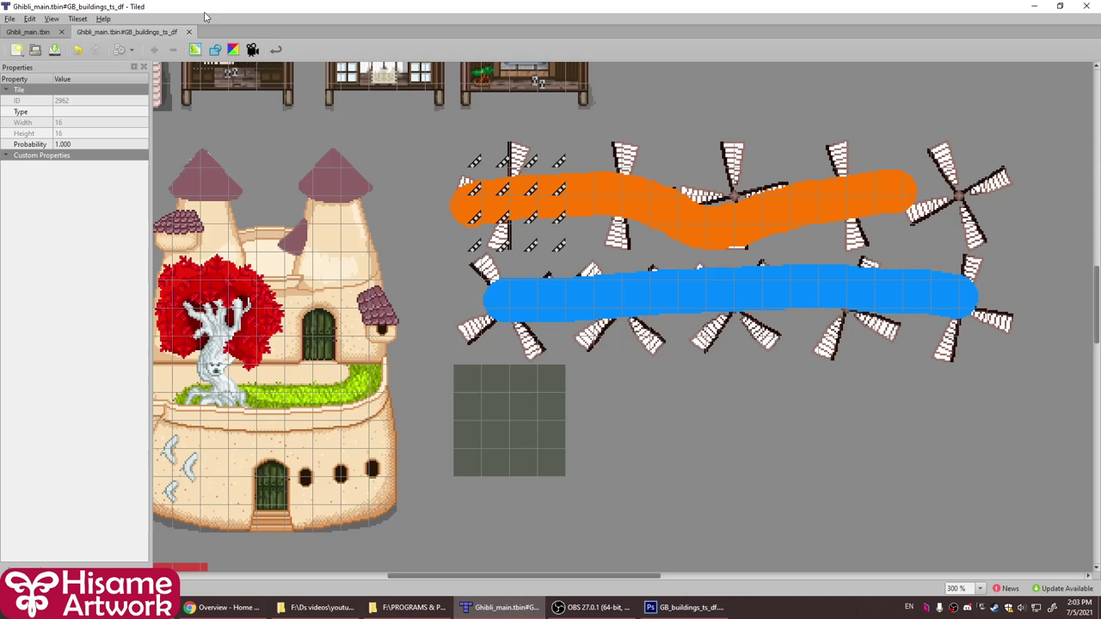
Check the orange test colour on the Ghibli_main map's tower windmills, then return to Photoshop
click(190, 32)
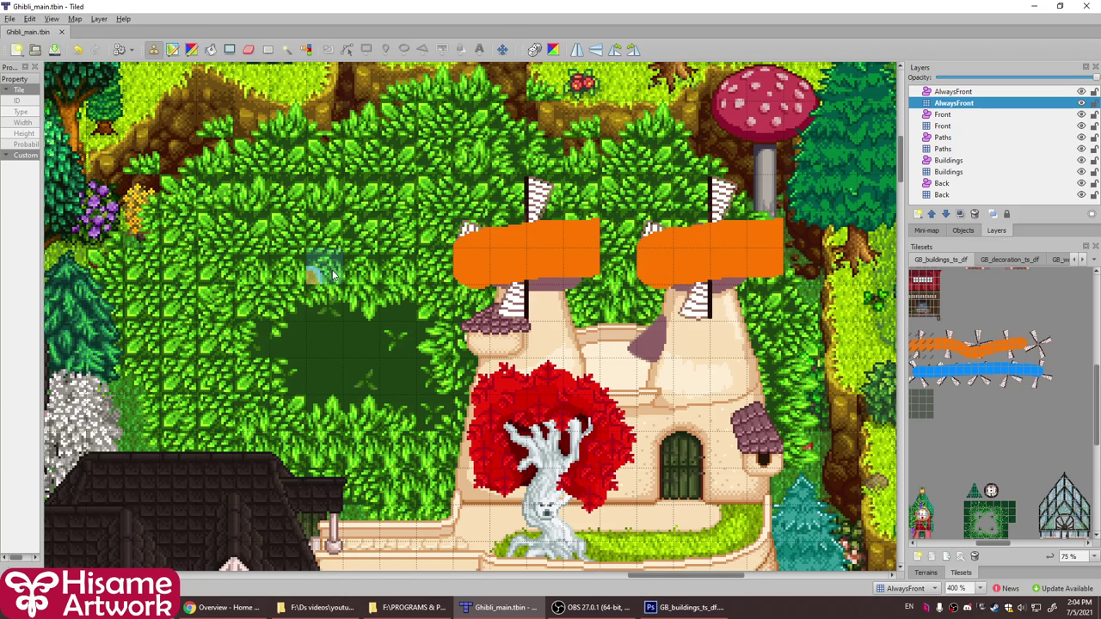
click(667, 609)
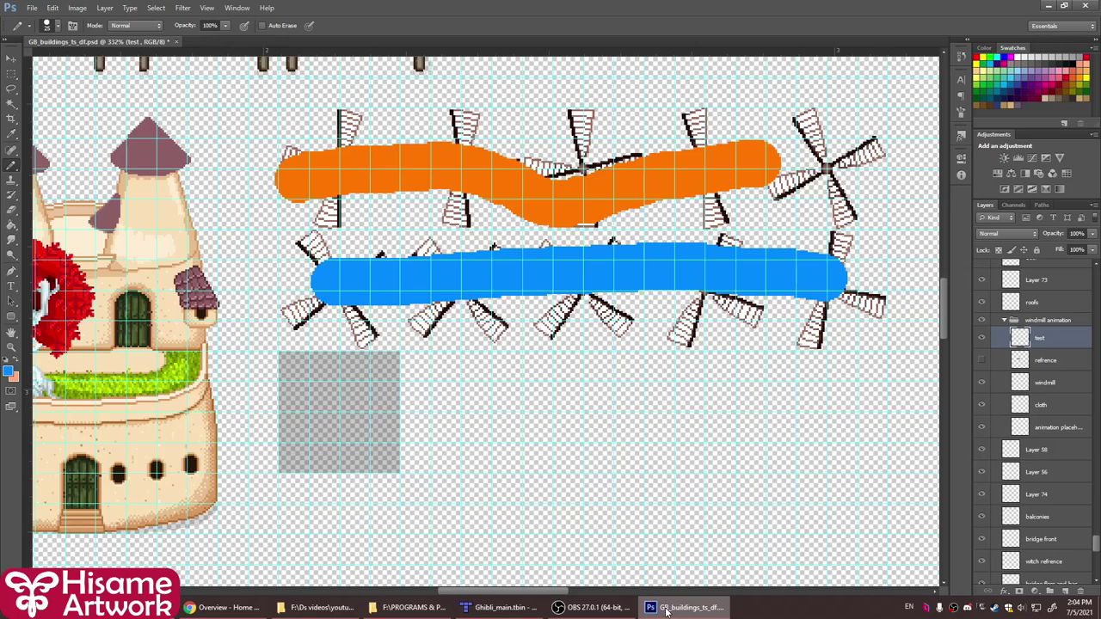
Delete the test layer and show the numbered refrence grid again
click(1081, 592)
click(519, 231)
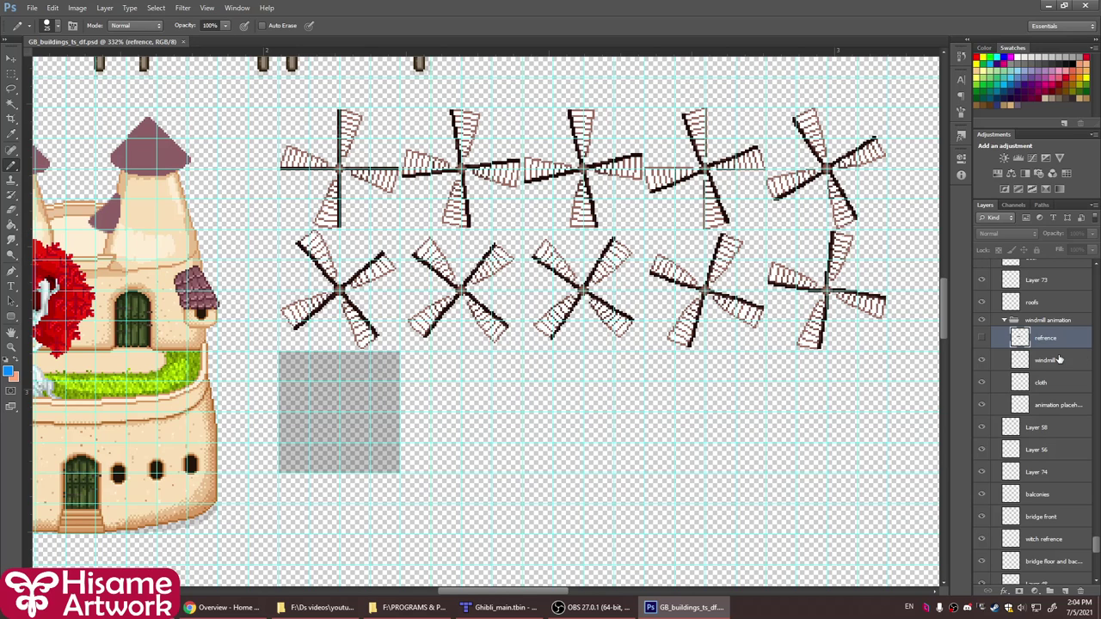
click(981, 338)
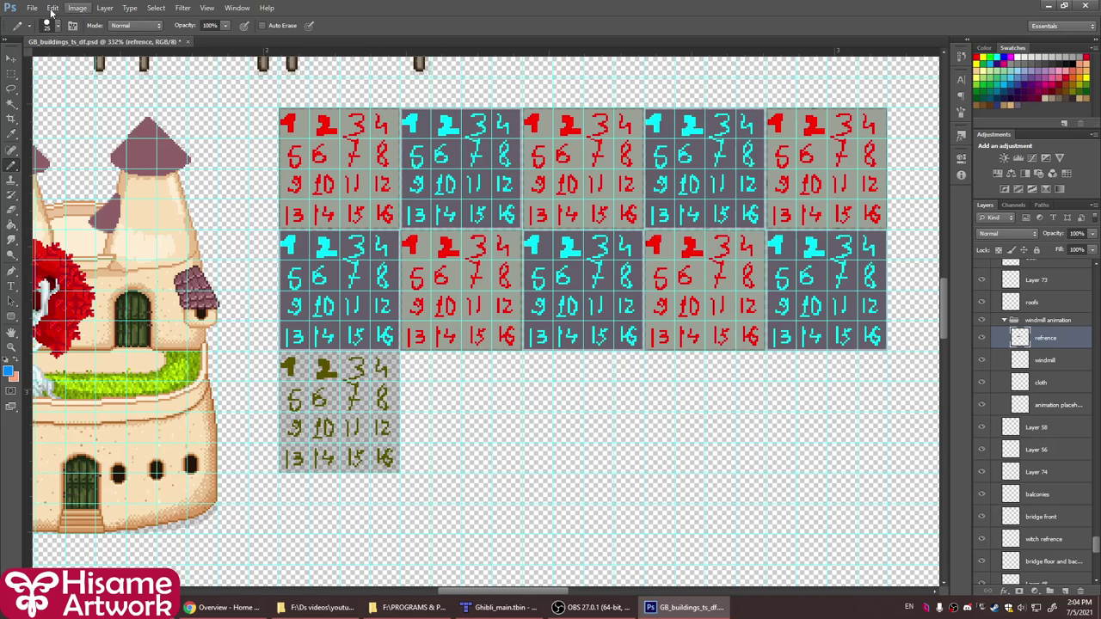
Re-save the sheet as PNG over GB_buildings_ts_df.png and return to Tiled
click(33, 8)
click(68, 145)
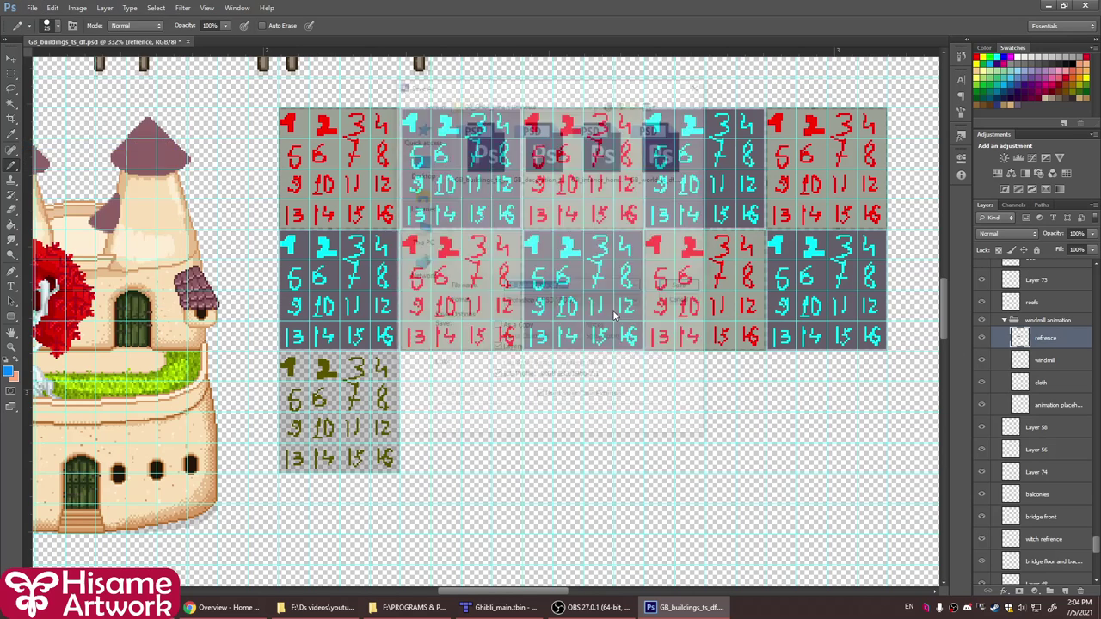
click(608, 302)
click(549, 434)
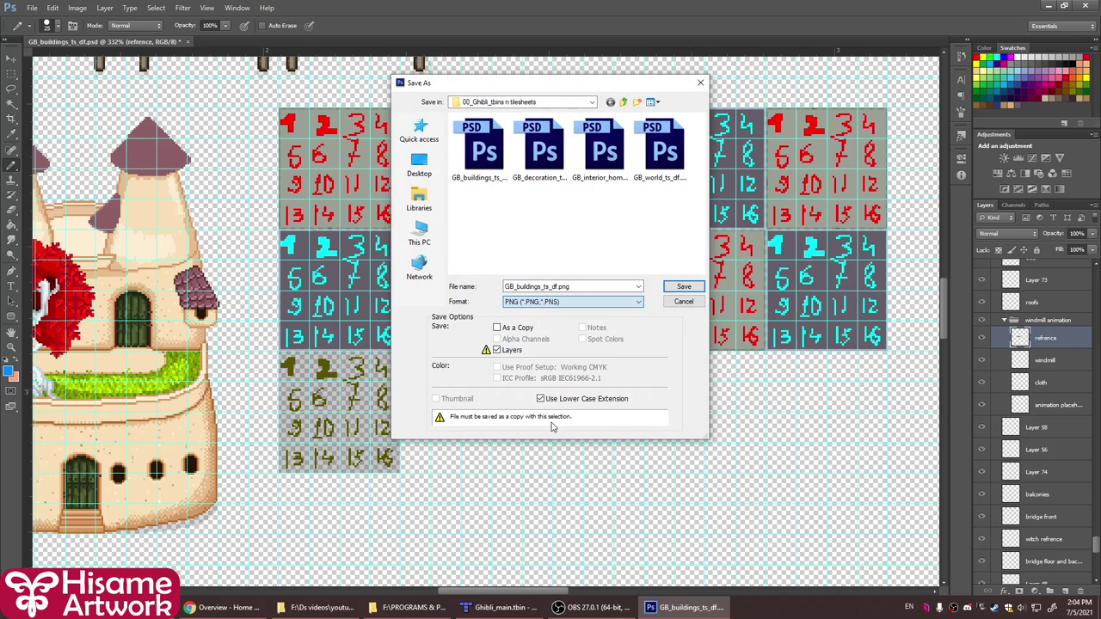
click(698, 288)
click(538, 226)
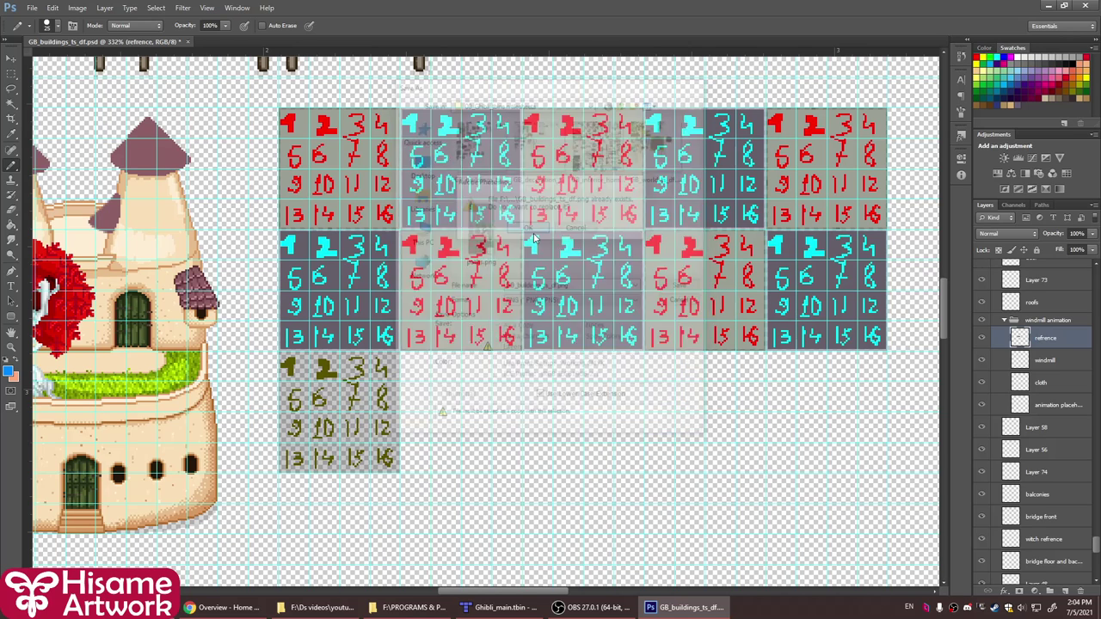
click(588, 215)
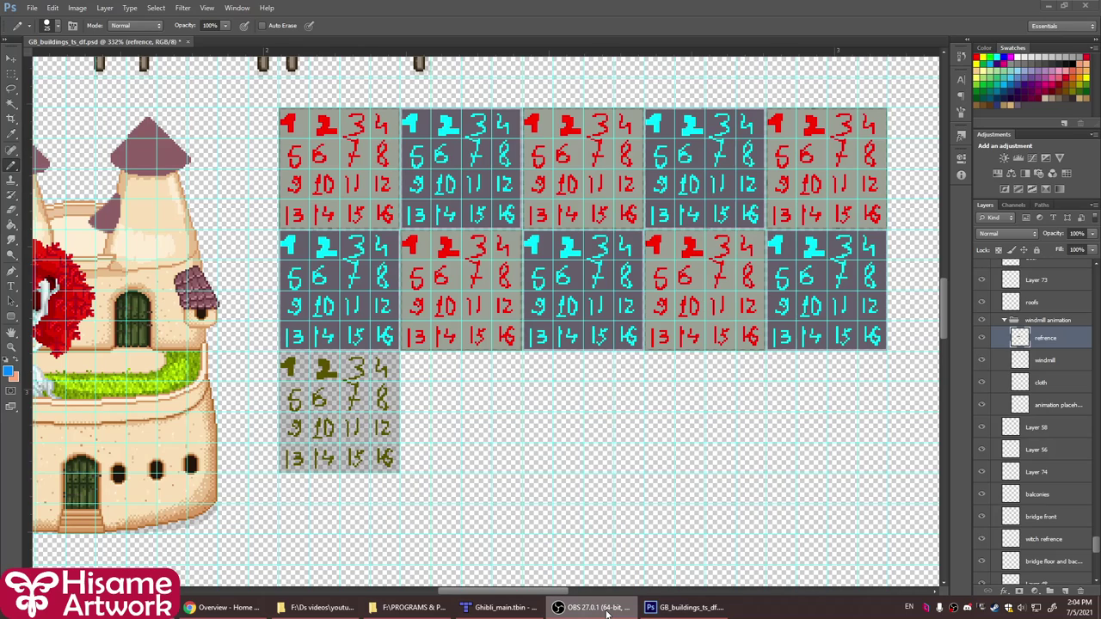
click(516, 610)
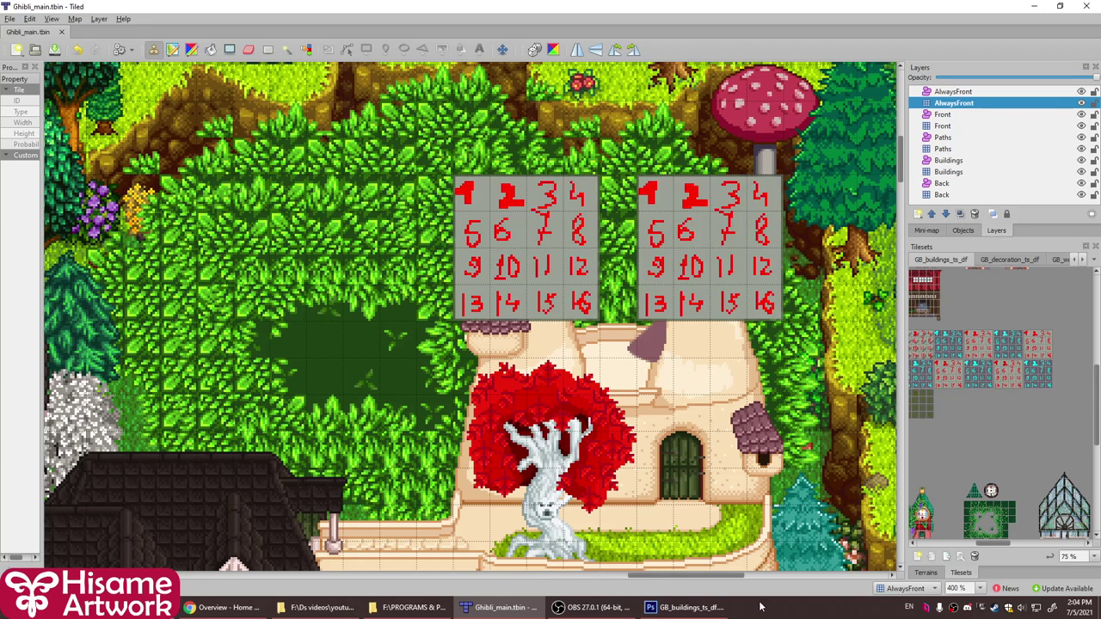
Open the Tile Animation Editor for numbered tile 1 (tile 5302) in GB_buildings_ts_df
click(961, 557)
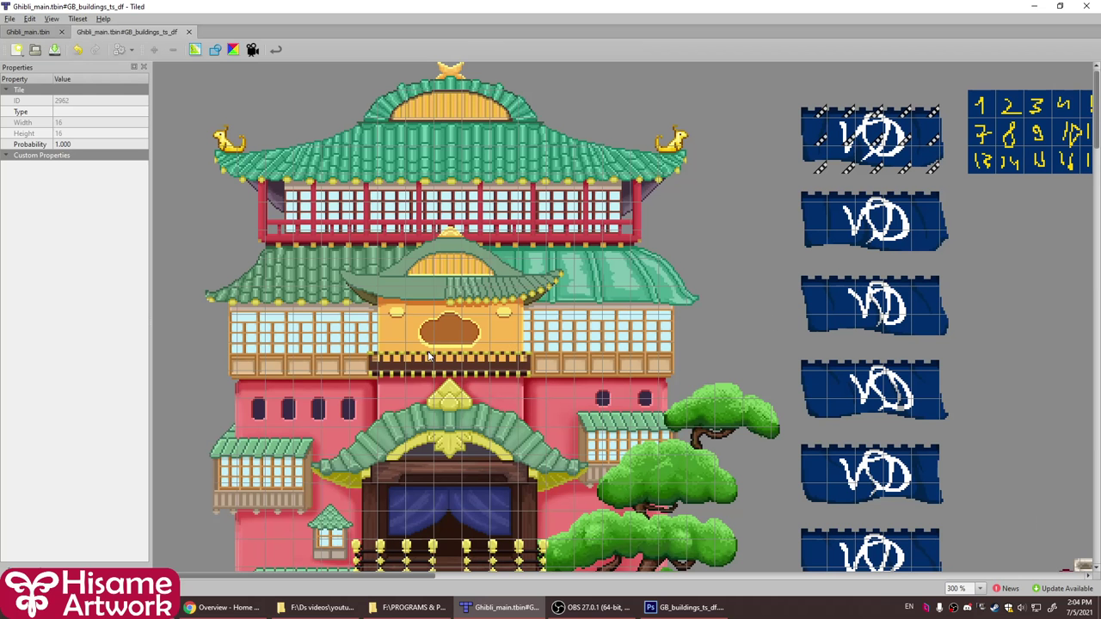
ctrl+scroll(430, 355, down, 4)
ctrl+scroll(383, 389, up, 5)
click(439, 372)
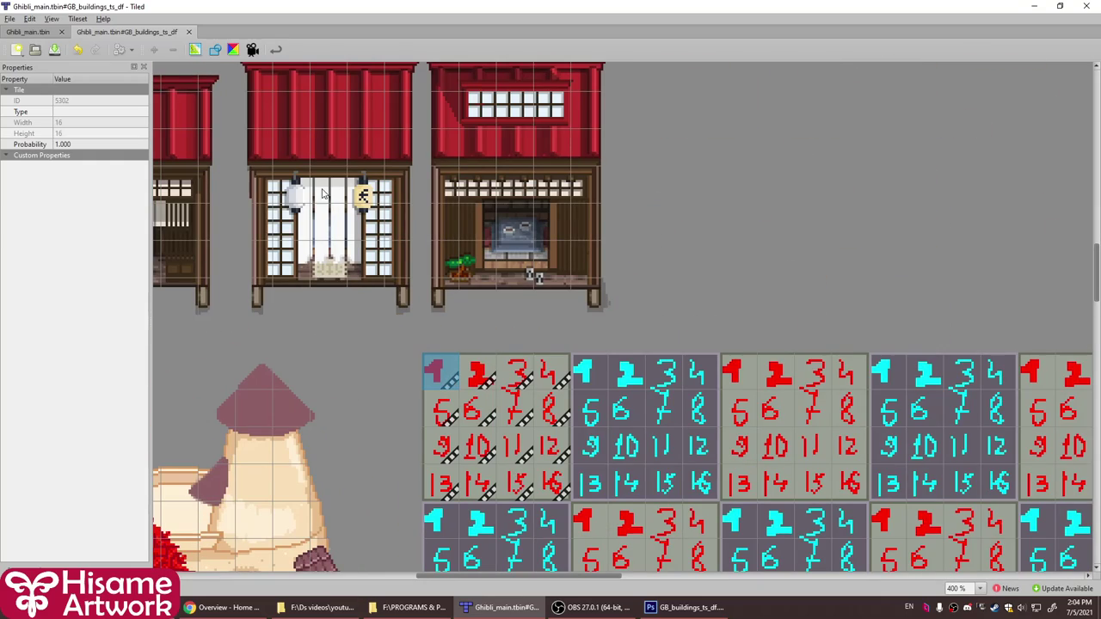
click(253, 49)
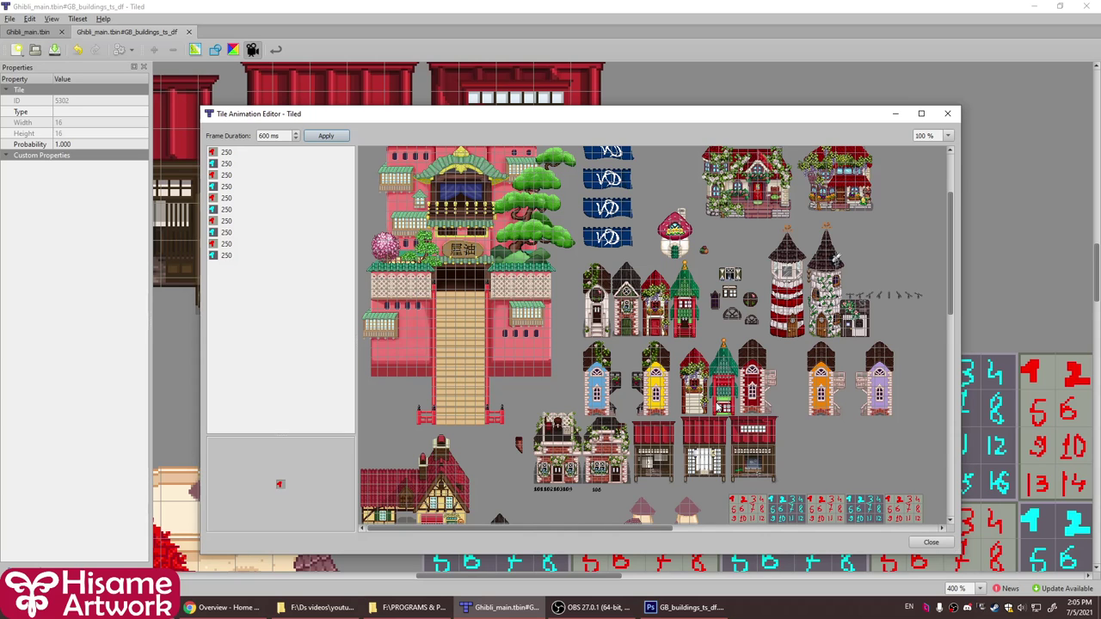
Review tile 1's frames in the Tile Animation Editor, then close the editor
scroll(731, 396, down, 8)
scroll(735, 390, up, 4)
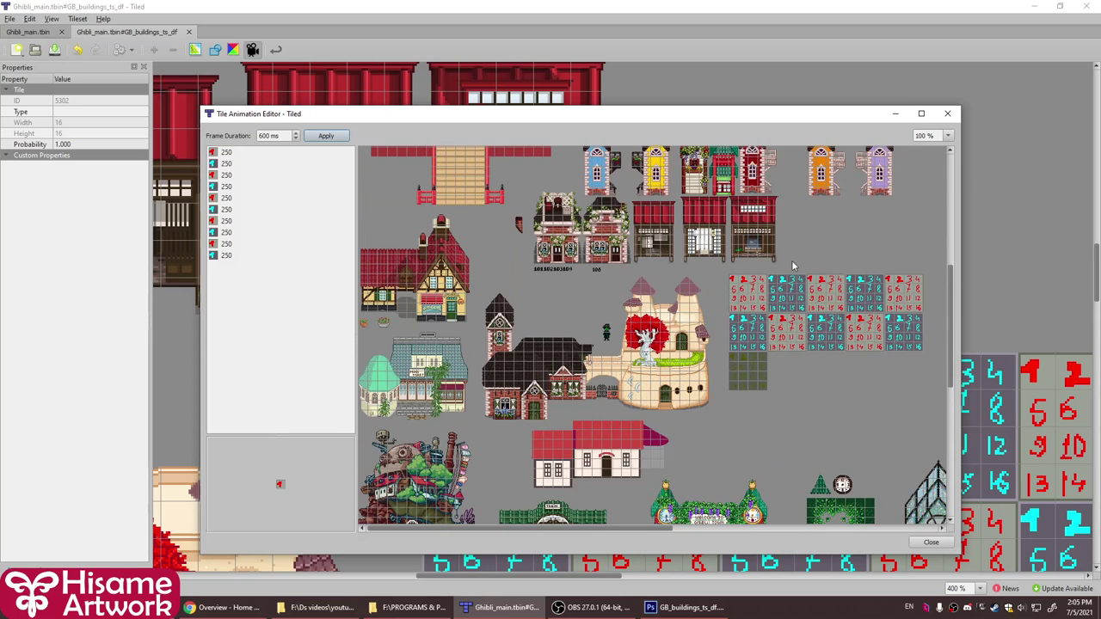
ctrl+scroll(793, 266, up, 4)
scroll(774, 325, down, 3)
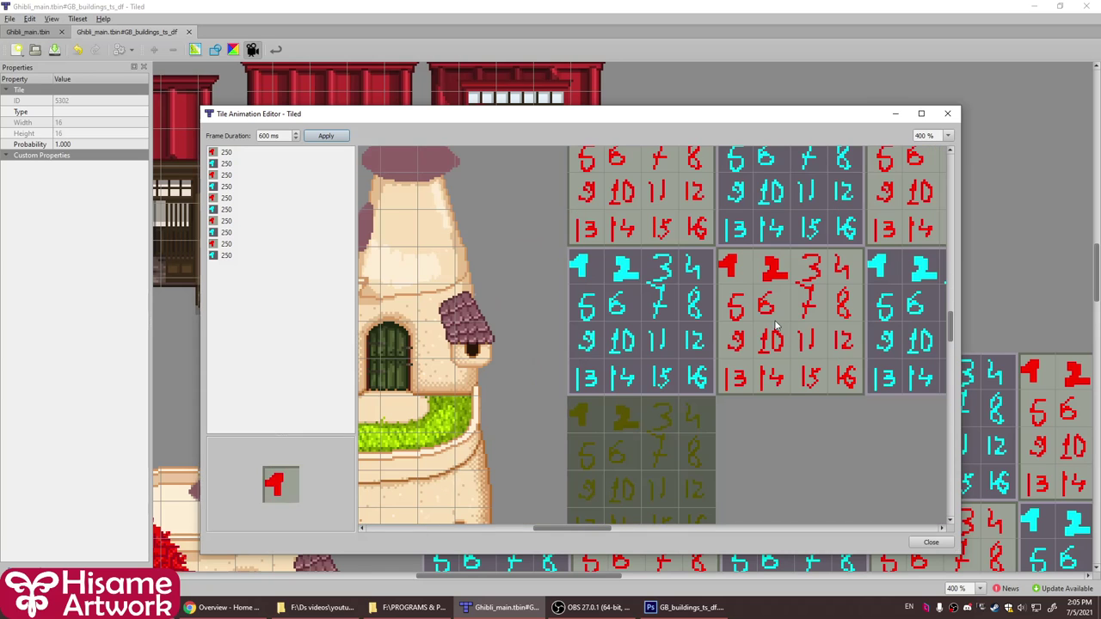
drag(953, 333, 949, 324)
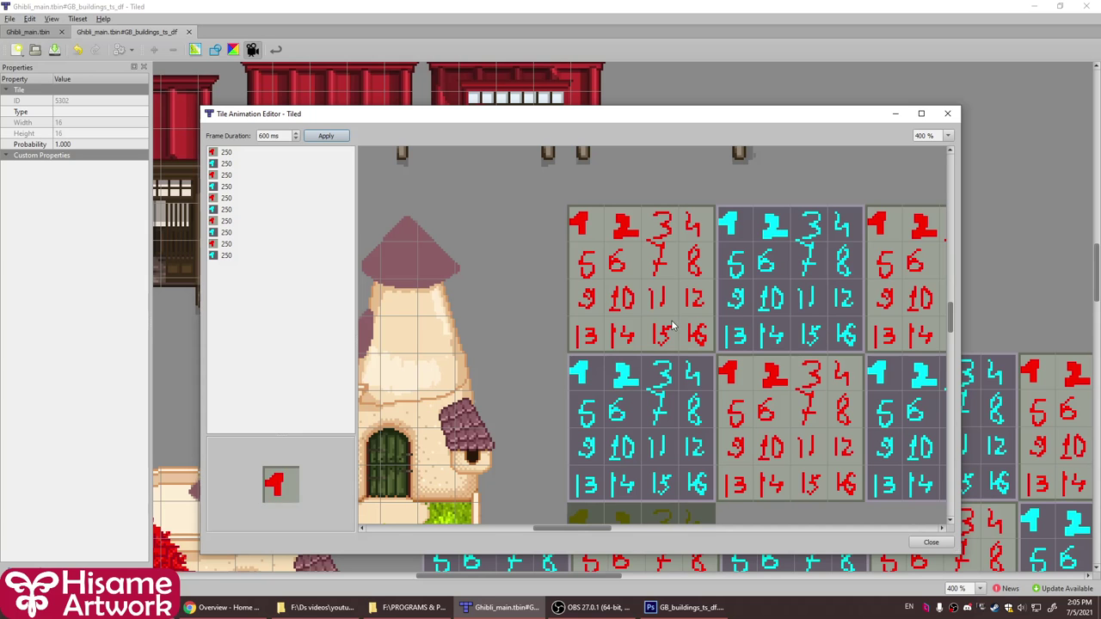
click(947, 112)
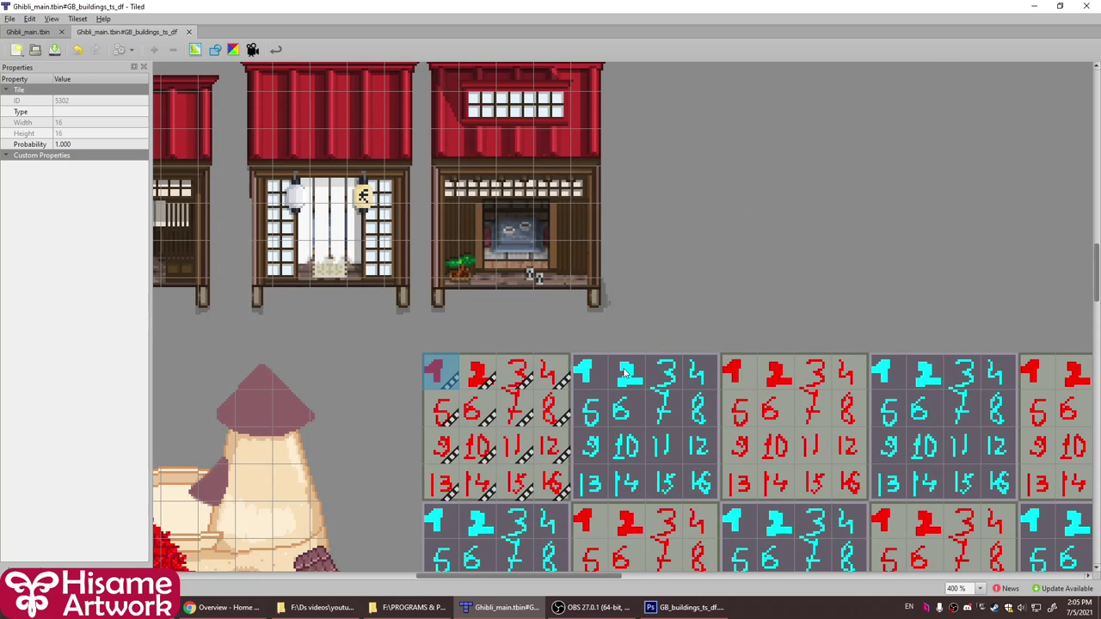
Set up a frame animation for numbered tile 2, then return to Photoshop
click(476, 379)
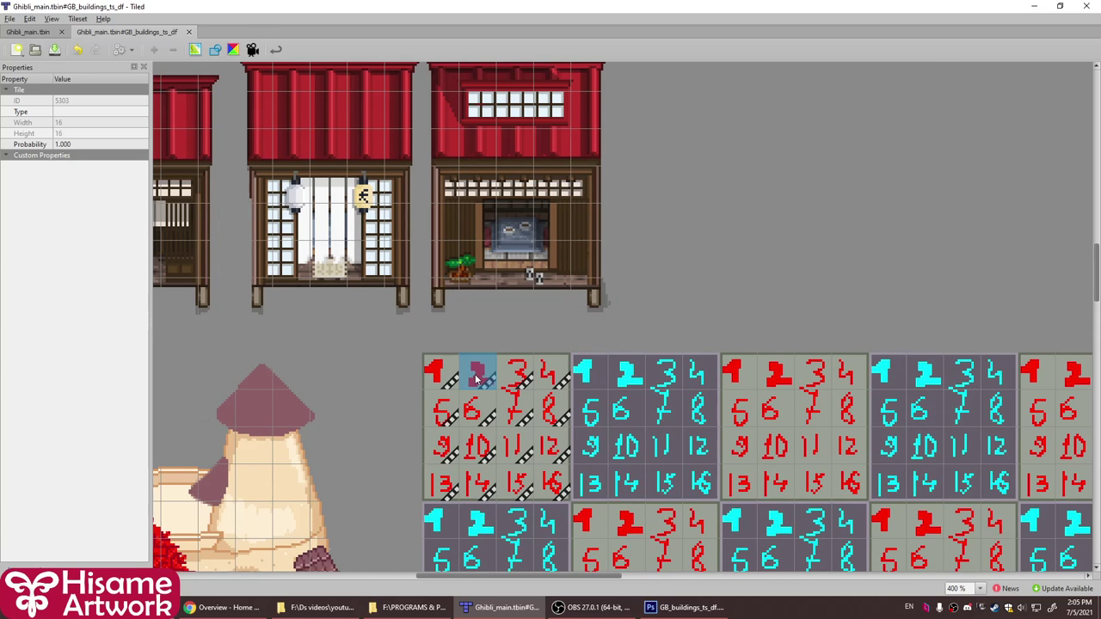
click(252, 49)
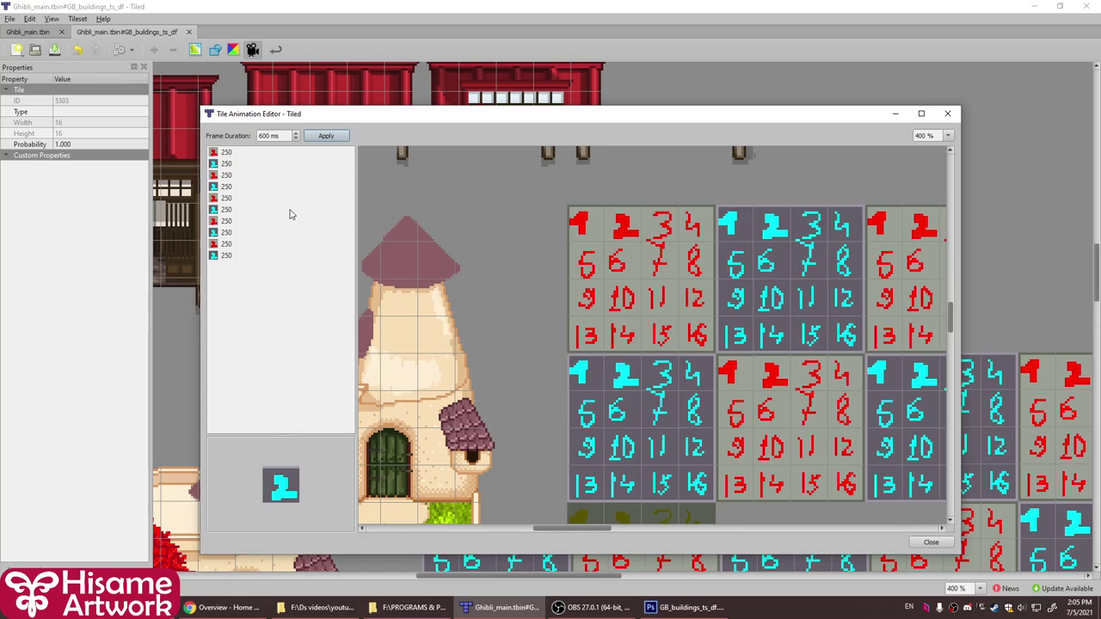
click(947, 113)
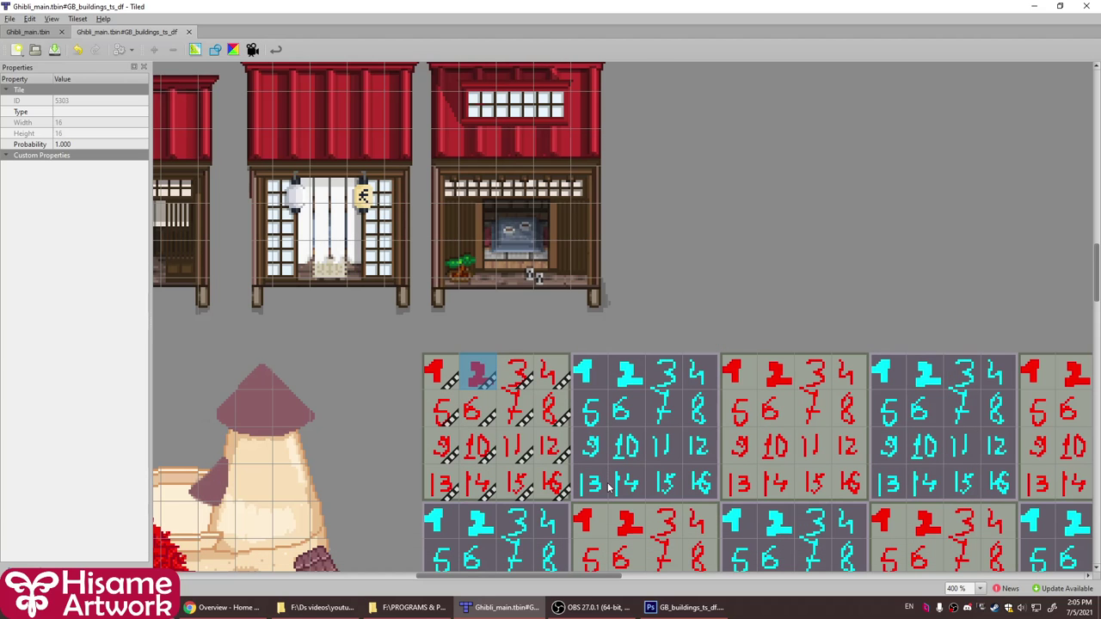
click(675, 609)
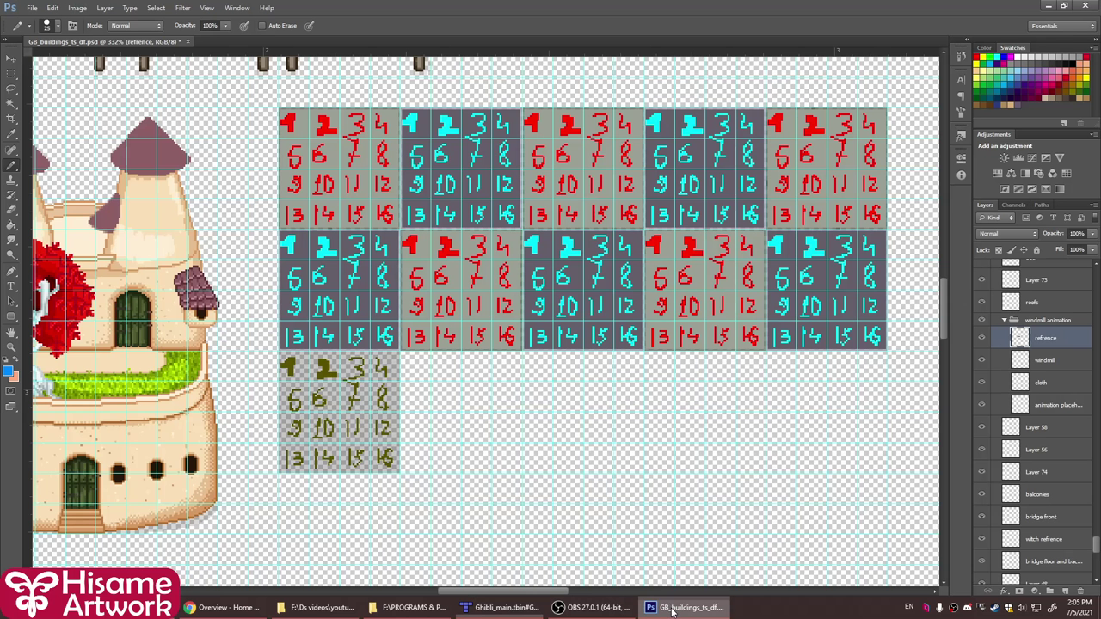
Hide the refrence grid, re-save the sheet over GB_buildings_ts_df.png, and minimize Photoshop
click(981, 339)
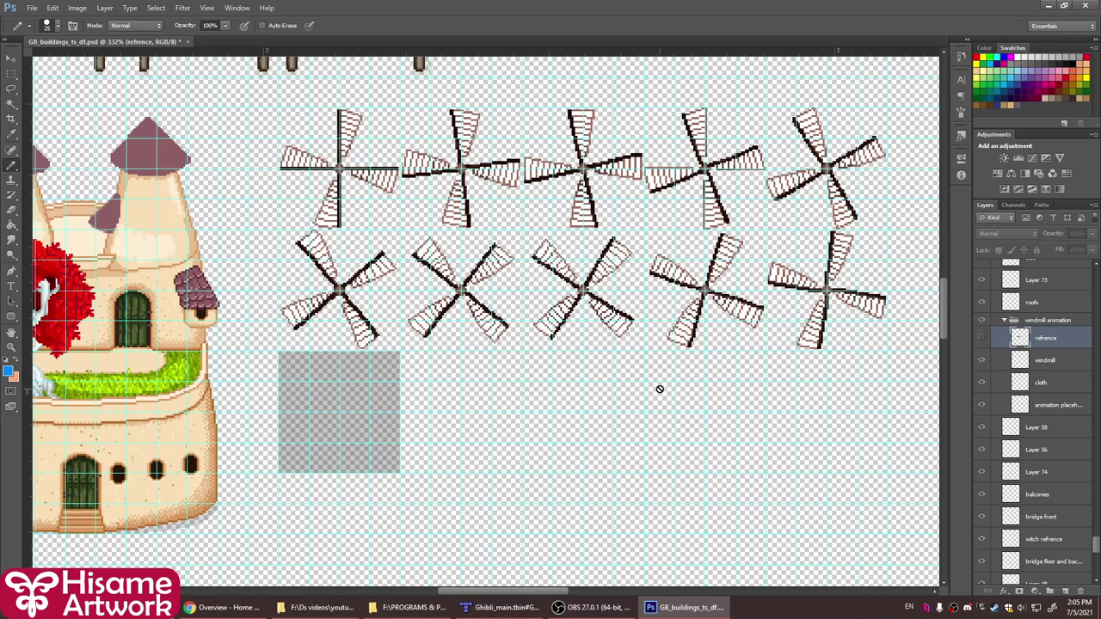
click(32, 8)
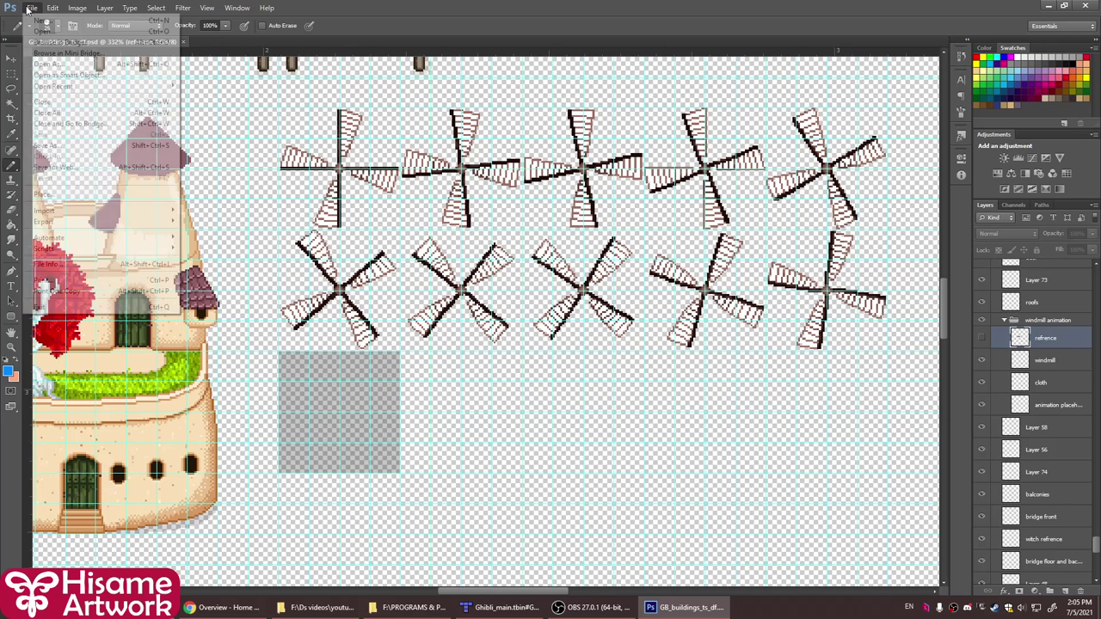
click(46, 145)
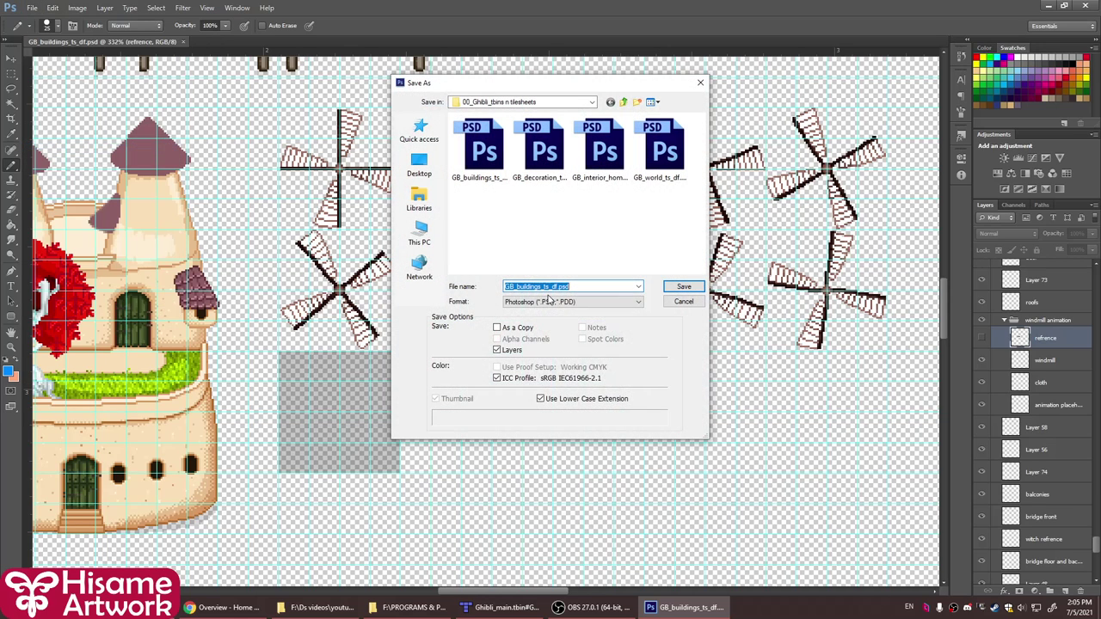
click(545, 302)
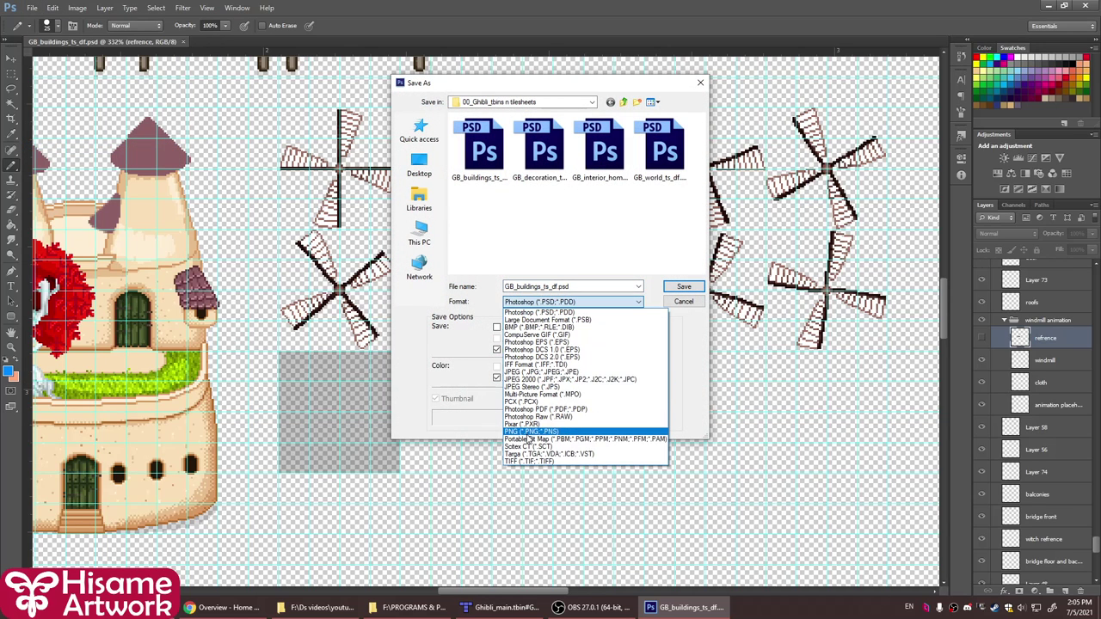
click(542, 431)
click(682, 287)
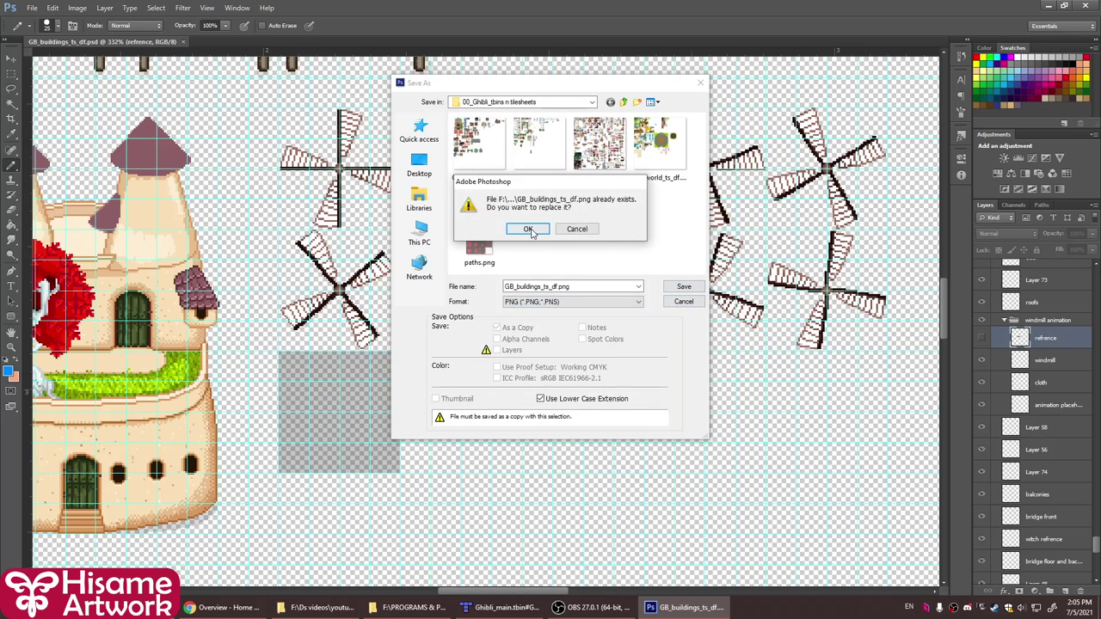
click(529, 229)
click(585, 213)
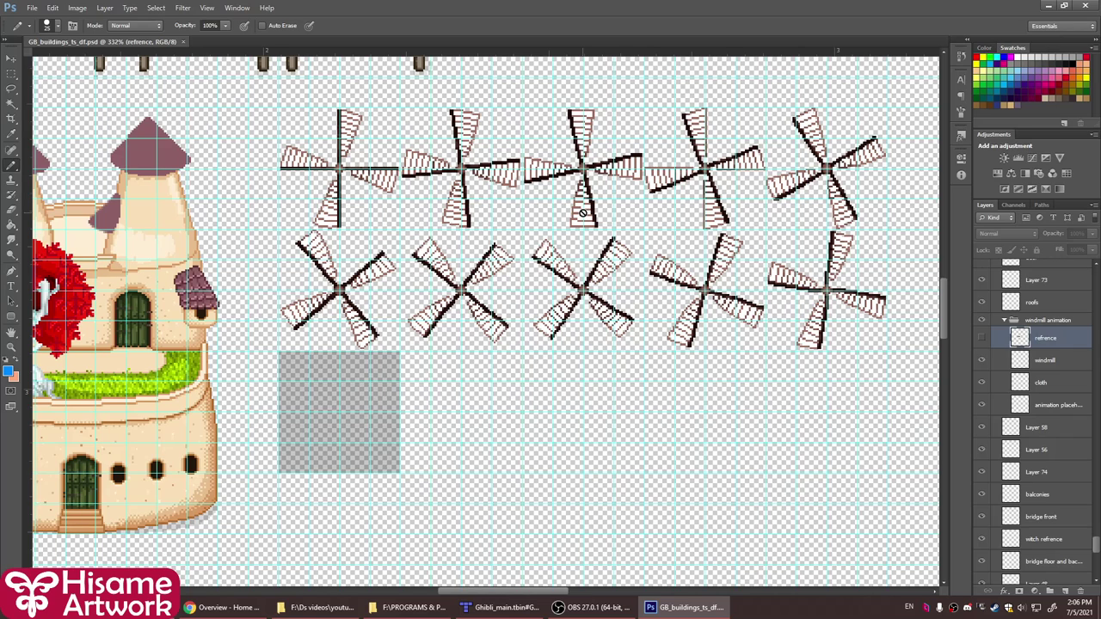
click(710, 607)
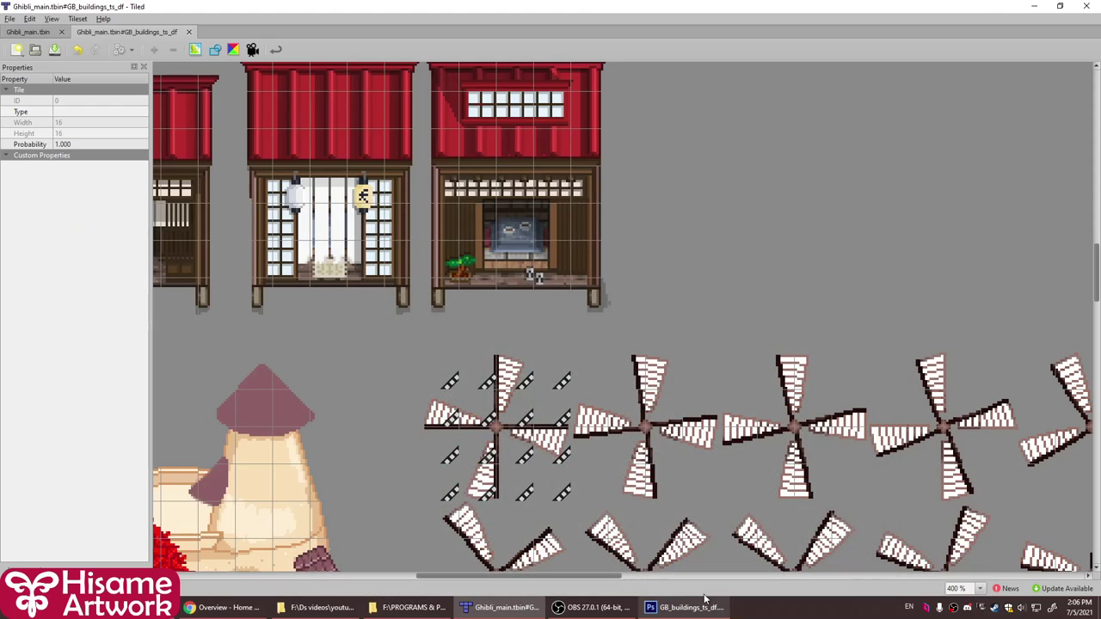
Close the buildings tileset tab and bring both towers' spinning windmill blades on Ghibli_main into view
ctrl+scroll(595, 349, down, 3)
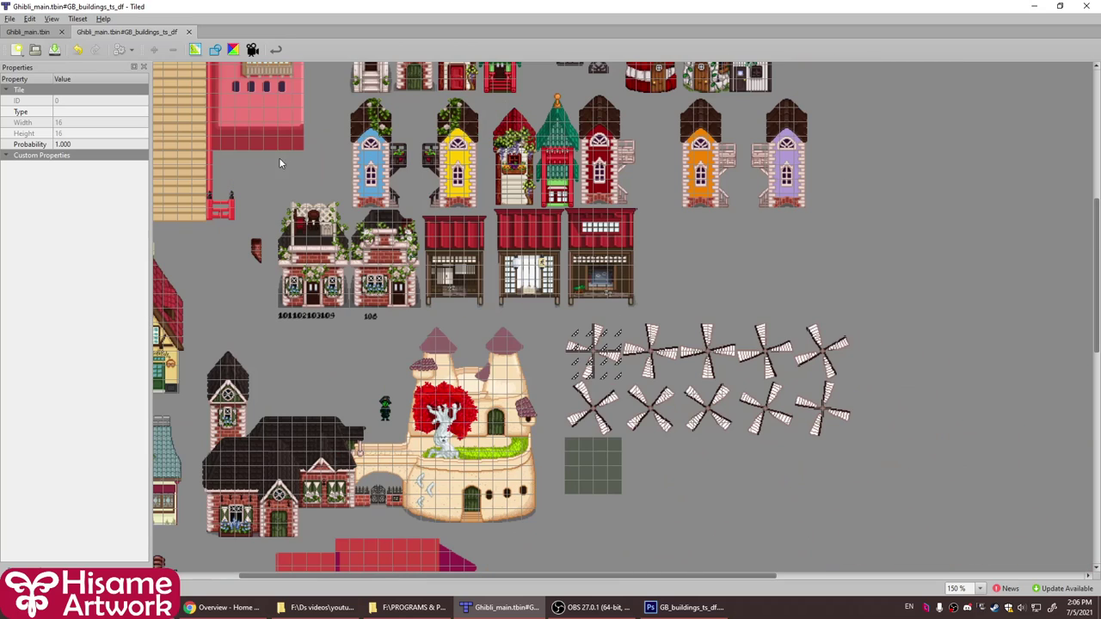
click(187, 31)
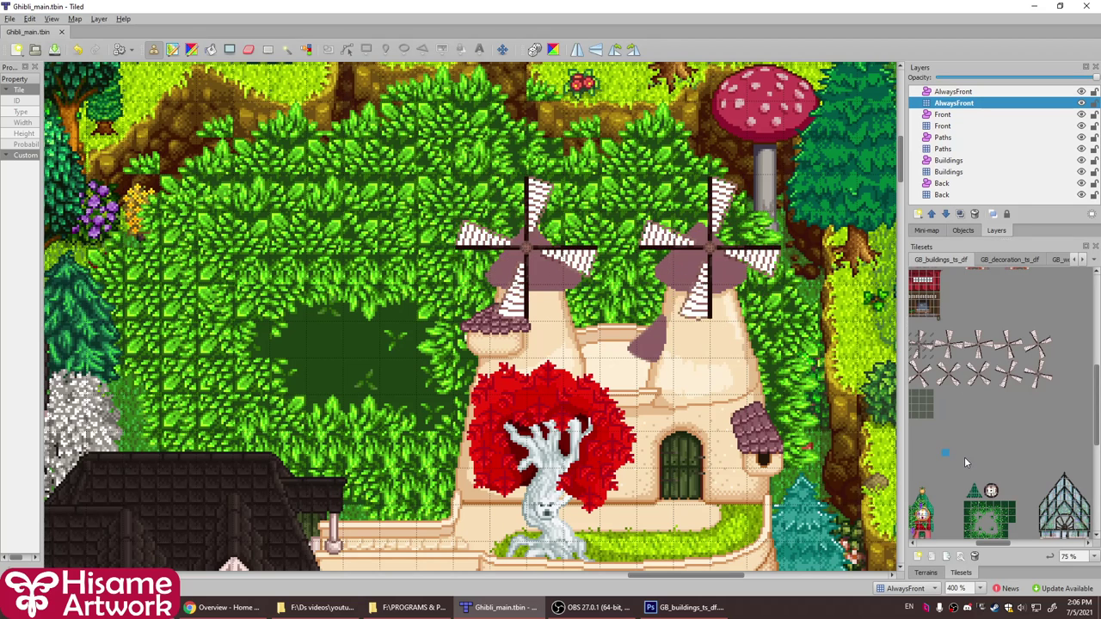
ctrl+scroll(813, 417, down, 1)
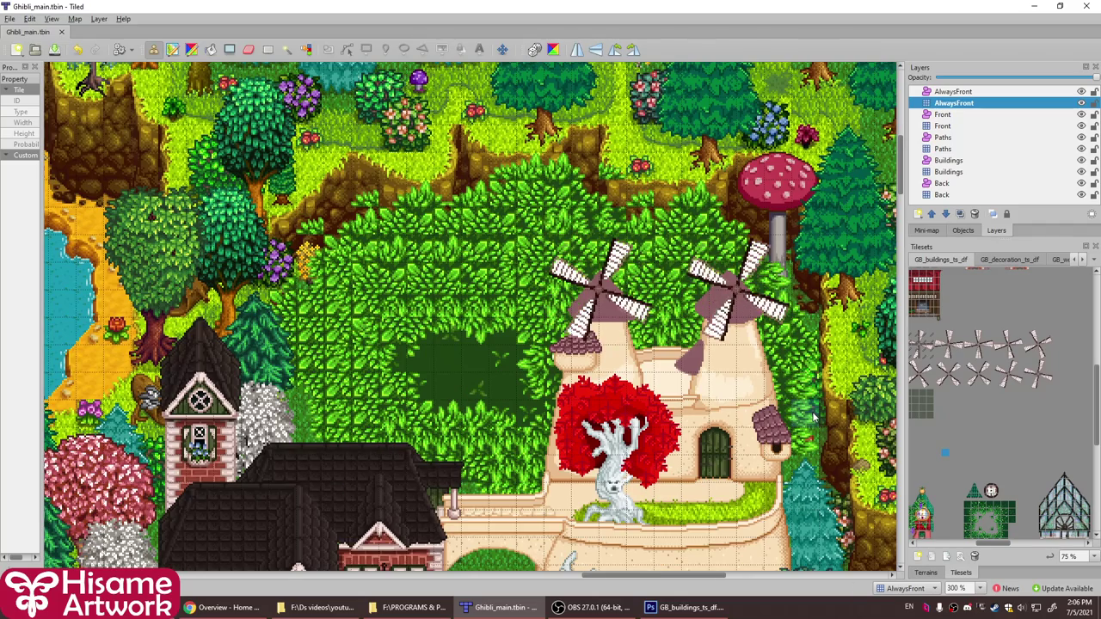
scroll(903, 188, down, 2)
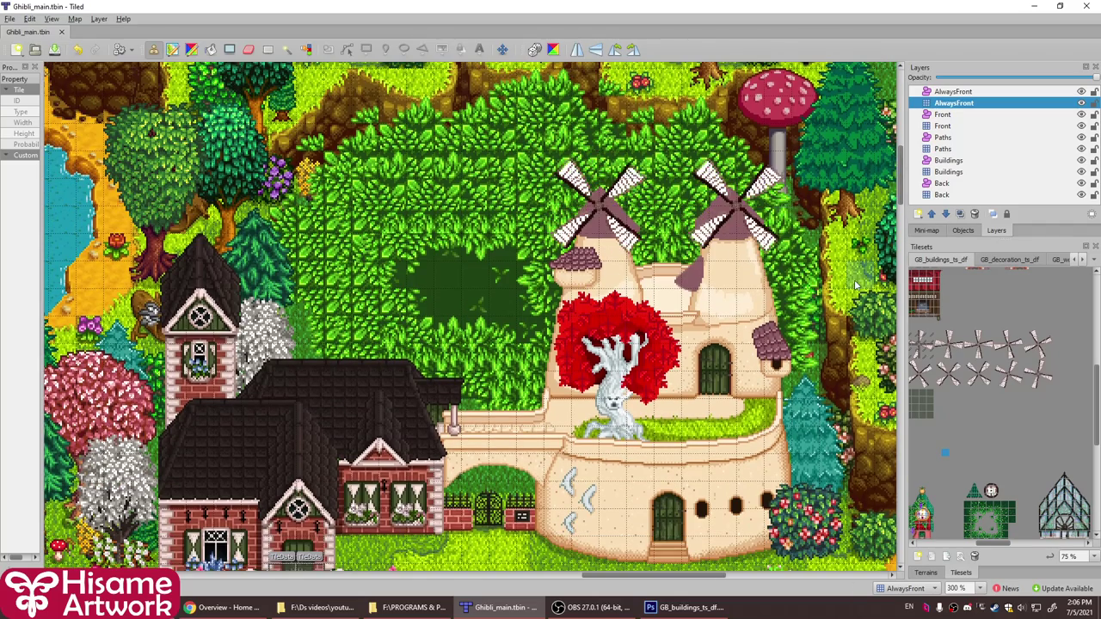
drag(671, 583, 685, 585)
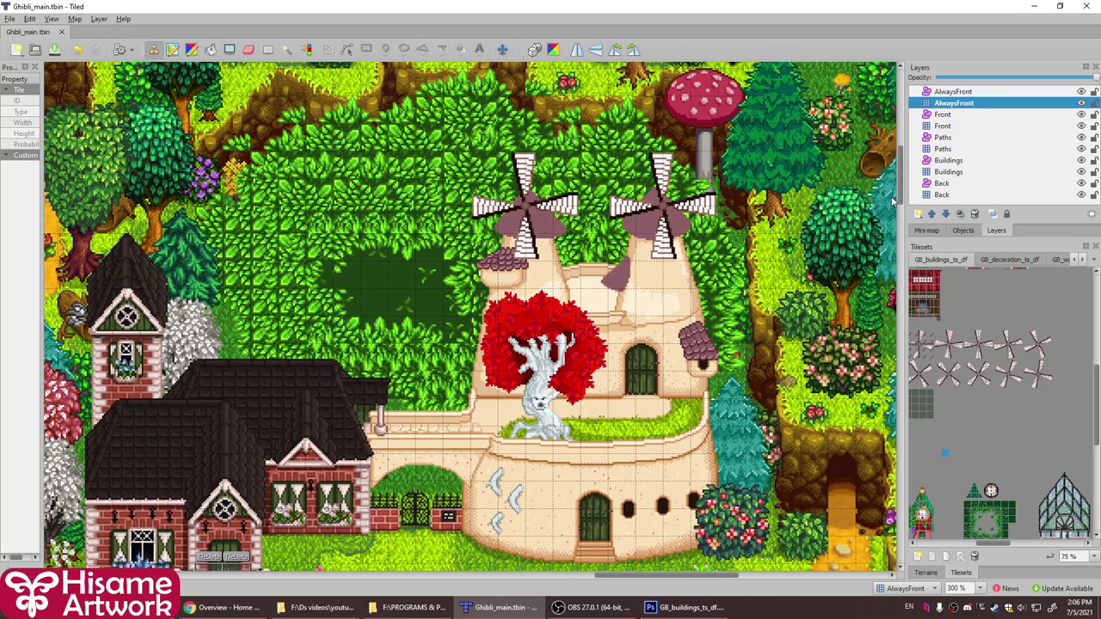
scroll(901, 204, down, 1)
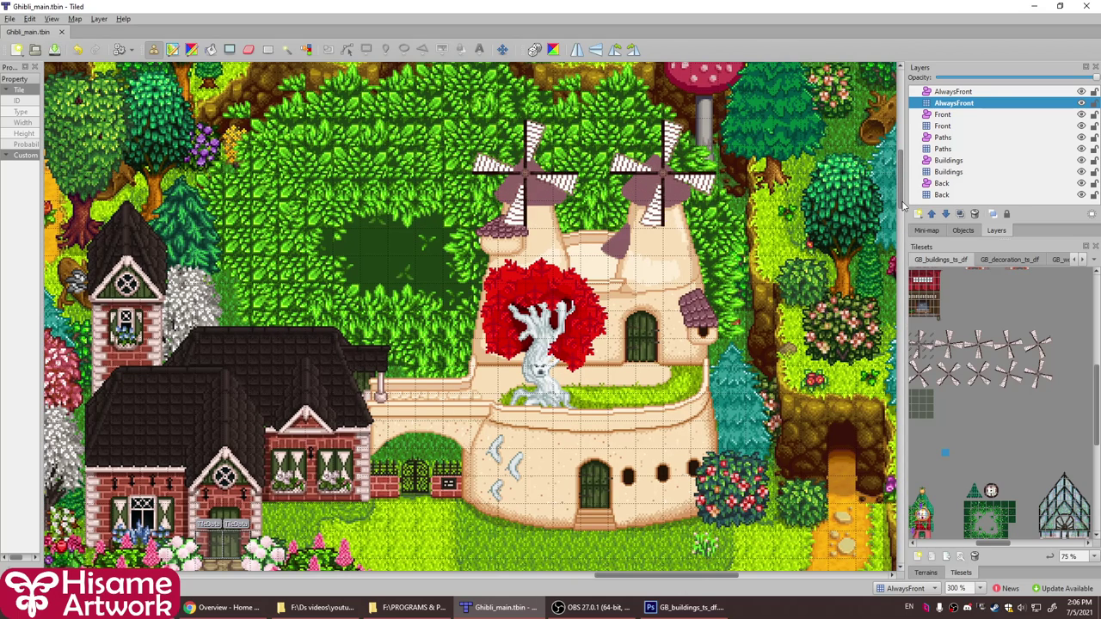